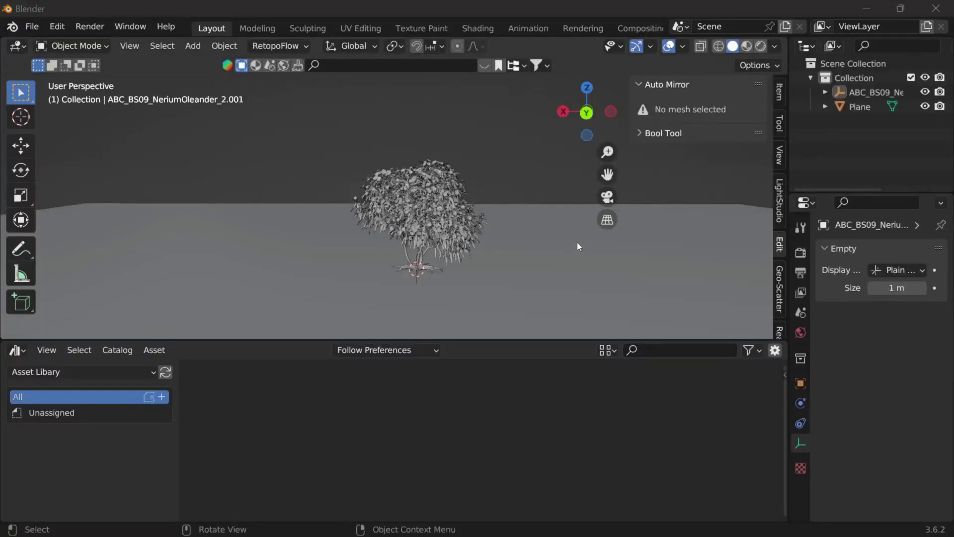
Step: Add a camera aligned to the view and walk it back from the oleander bush
left_click_drag(421, 341, 422, 461)
key("shift+a")
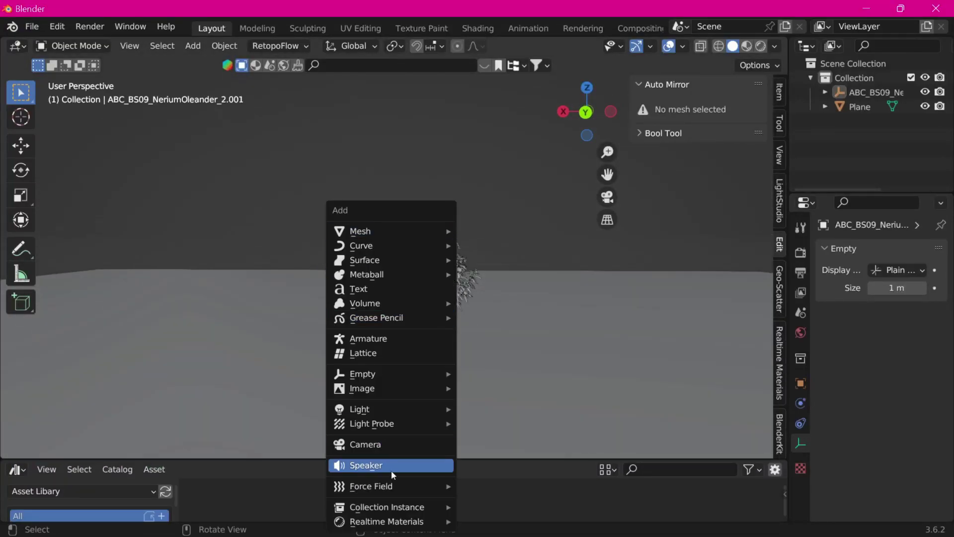
left_click(378, 444)
key("KP_0")
key("shift+grave")
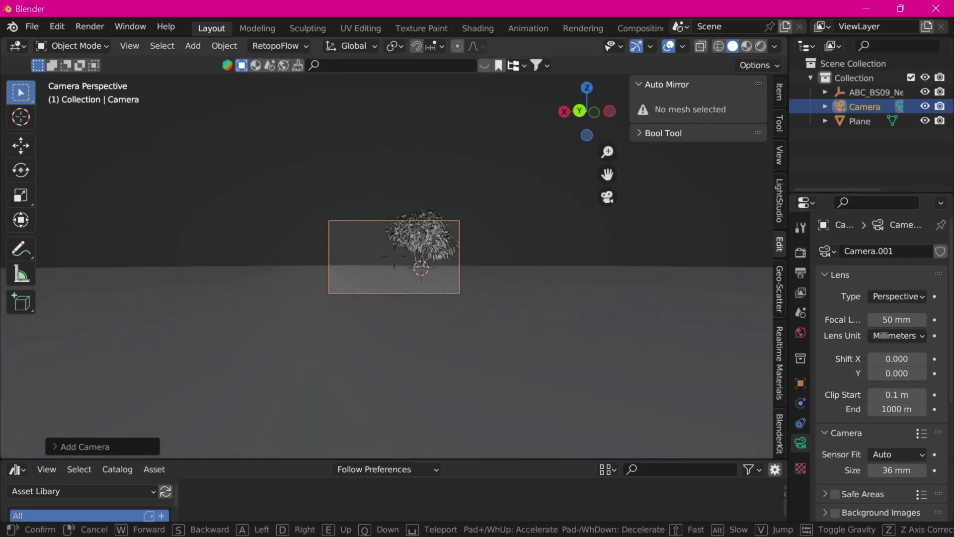
key("s")
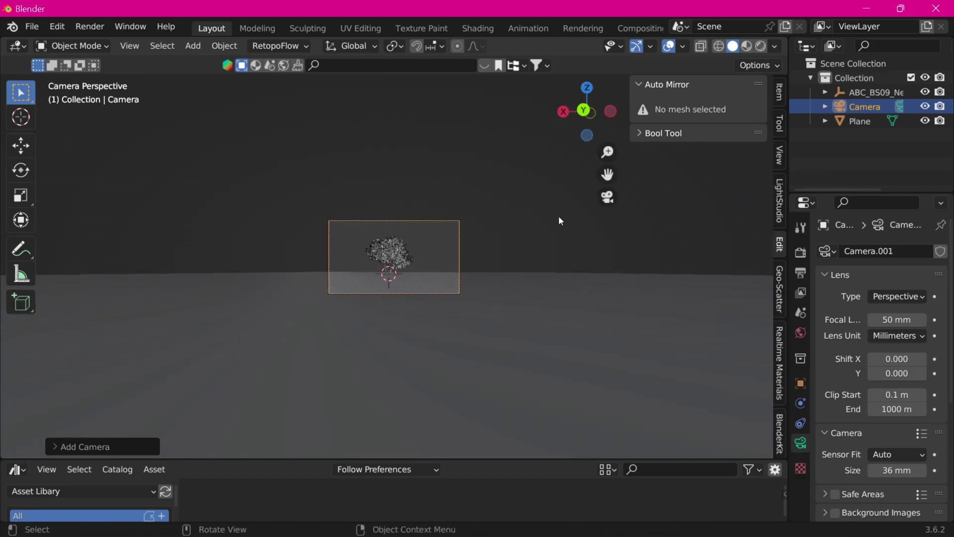
middle_click_drag(560, 221, 573, 290)
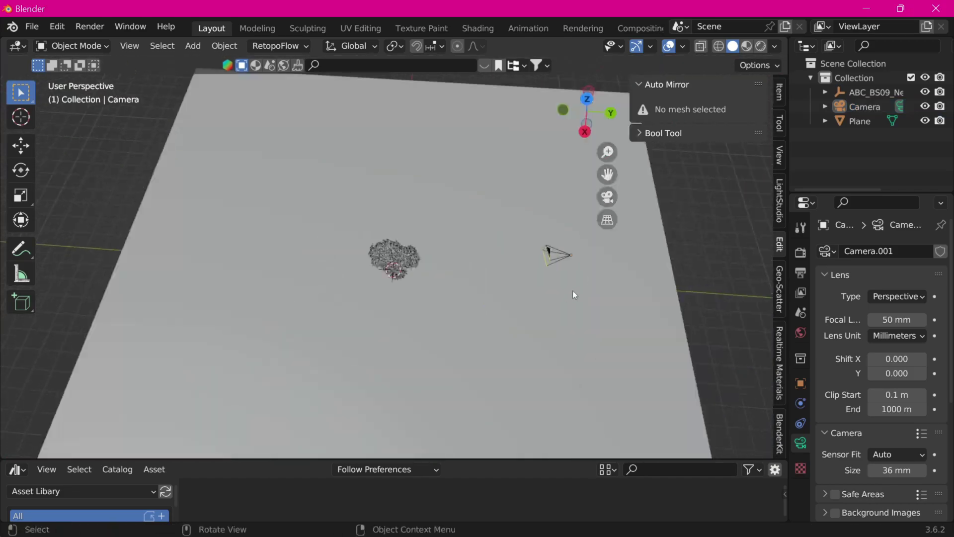
scroll(497, 293, "up", 5)
Step: Add a cube, shrink it into a thin strip, and place it in front of the tree
key("shift+a")
left_click(478, 96)
key("KP_7")
key("s")
left_click(448, 384)
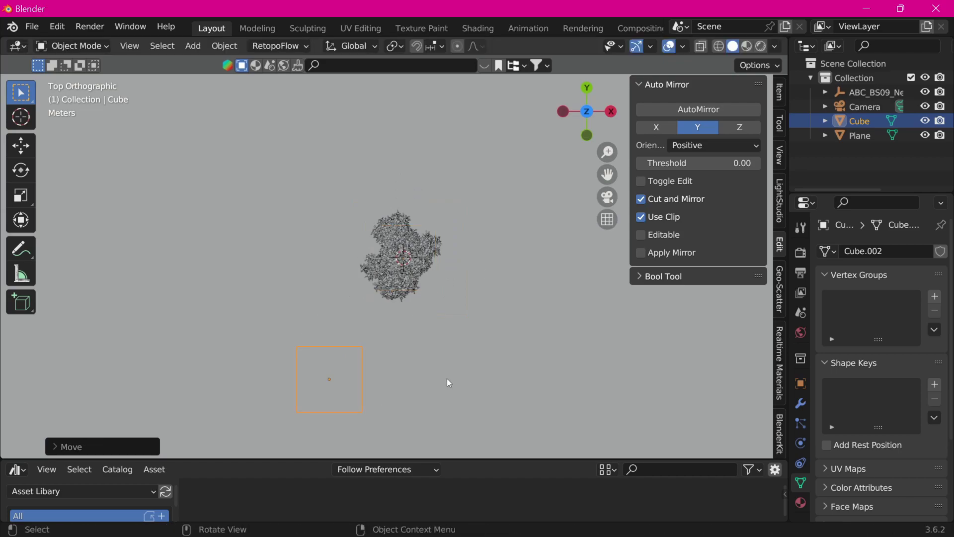
scroll(468, 358, "down", 4)
key("g")
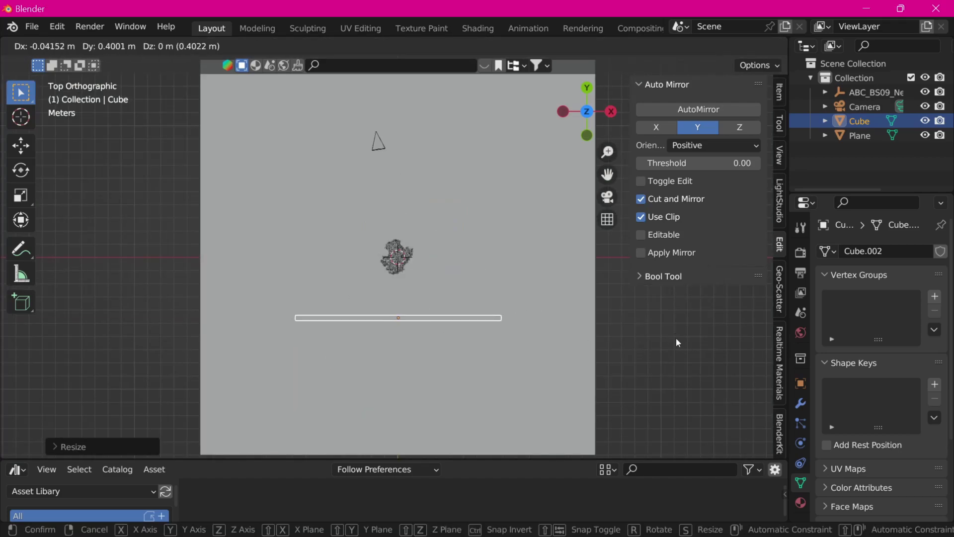
left_click(678, 343)
key("shift+d")
key("Escape")
key("ctrl+z")
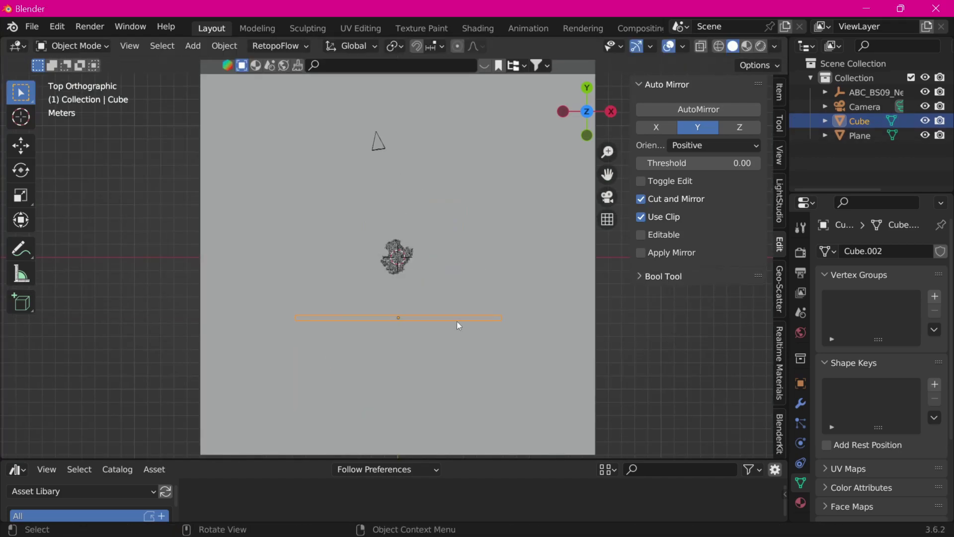
Step: Extrude the strip's ends into side walls in Edit Mode
key("Tab")
key("g")
key("g")
middle_click_drag(543, 299, 526, 213)
key("KP_7")
key("e")
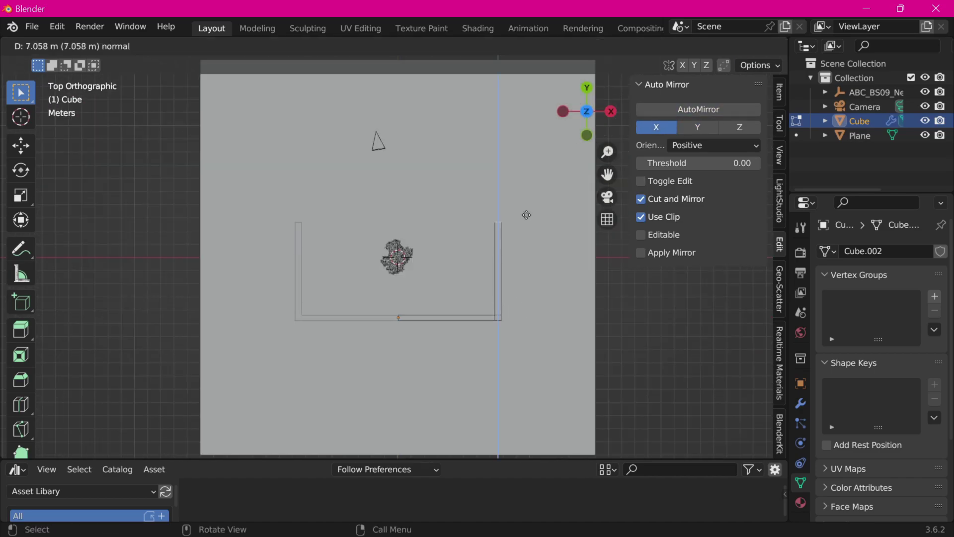
left_click(526, 213)
key("KP_0")
key("Tab")
Step: Raise the walls onto the floor and stretch them taller along Z
key("g")
key("z")
key("Return")
key("s")
key("z")
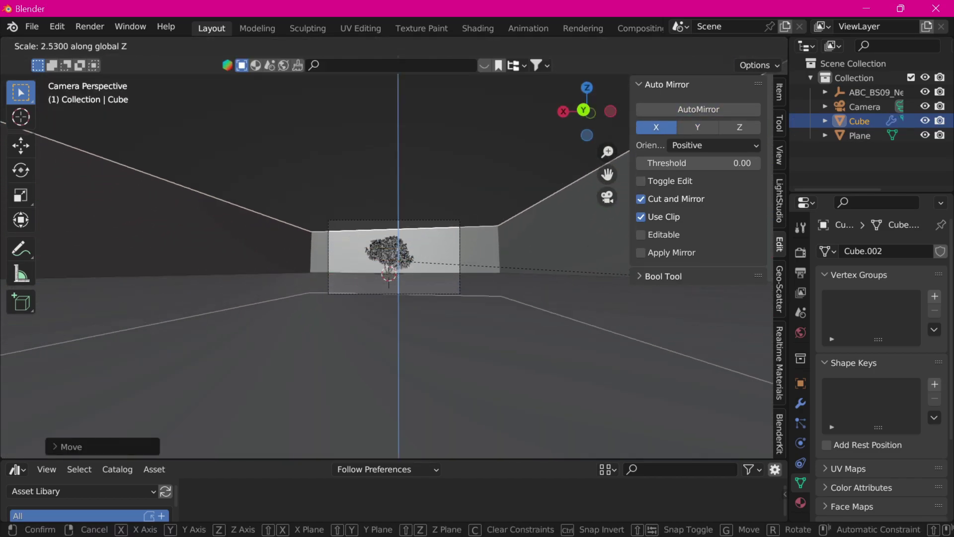
key("g")
key("z")
left_click(460, 155)
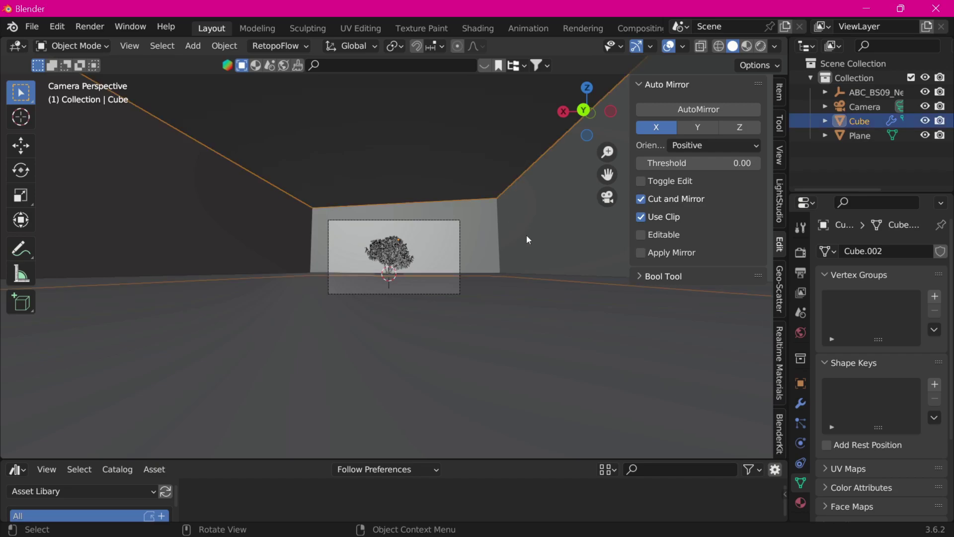
Step: Inspect the wall enclosure from other angles, leaving its rotation and position unchanged
key("r")
key("z")
key("Escape")
key("g")
key("Escape")
key("r")
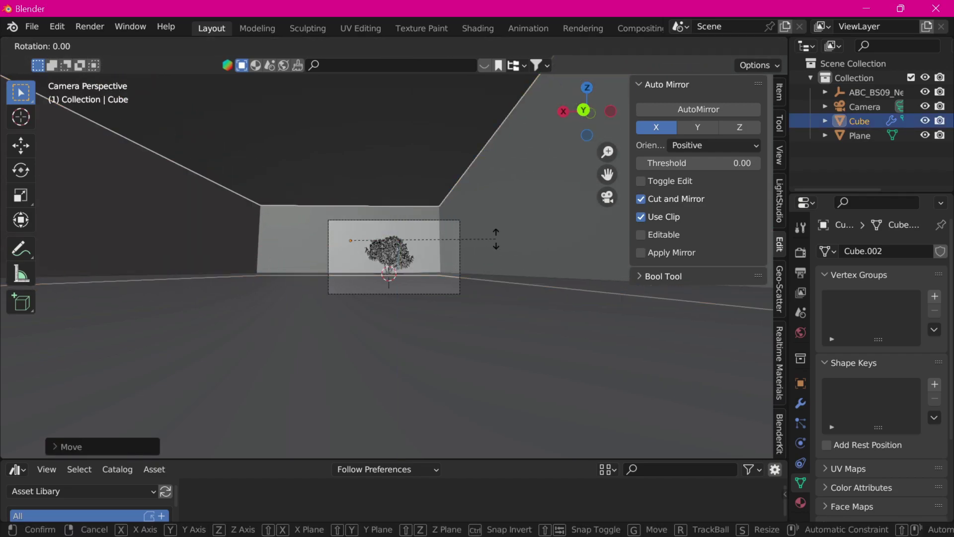
key("z")
key("Escape")
mouse_move(475, 173)
middle_mouse_down()
mouse_move(492, 251)
mouse_move(367, 164)
middle_mouse_up()
key("Tab")
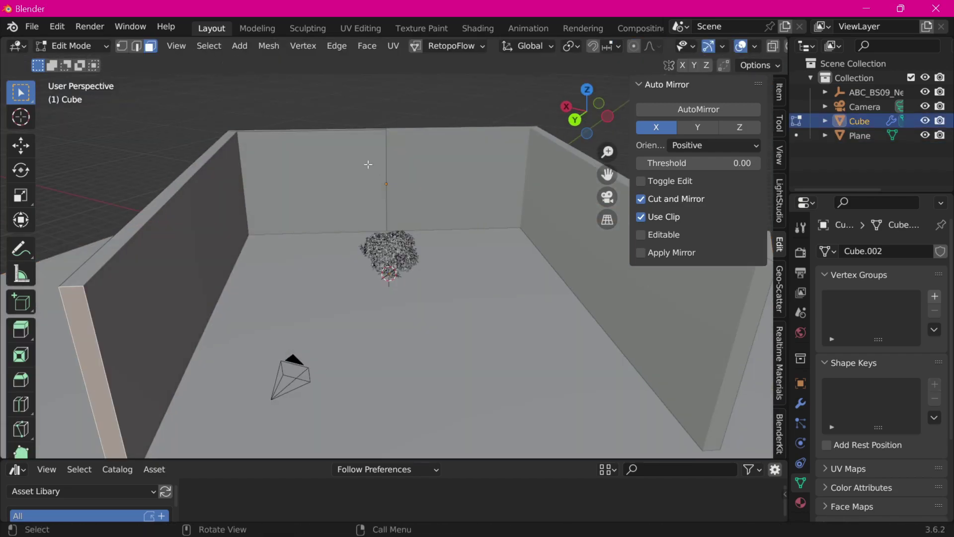
key("Tab")
scroll(292, 189, "down", 3)
Step: Add a plane, scale it, and raise it along Z to the wall tops
key("shift+a")
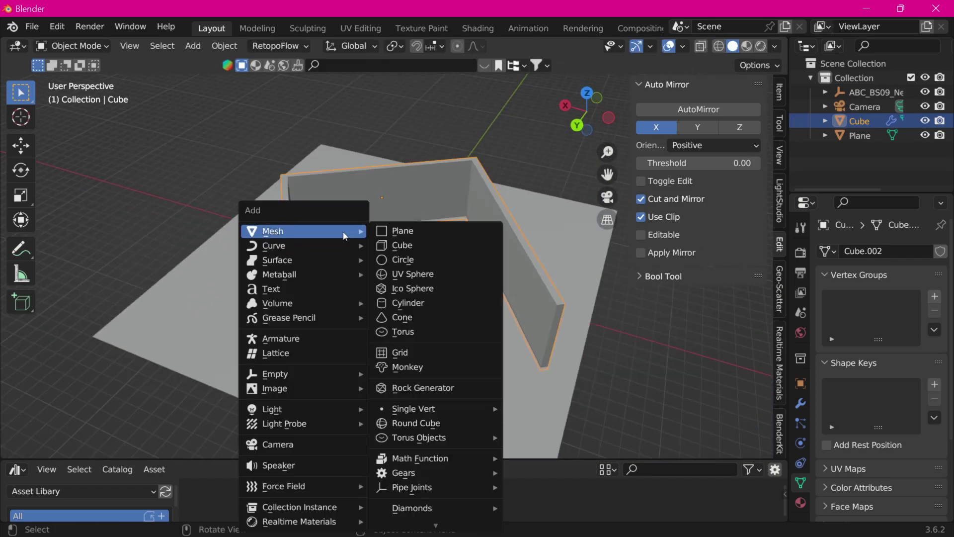
left_click(401, 231)
key("KP_7")
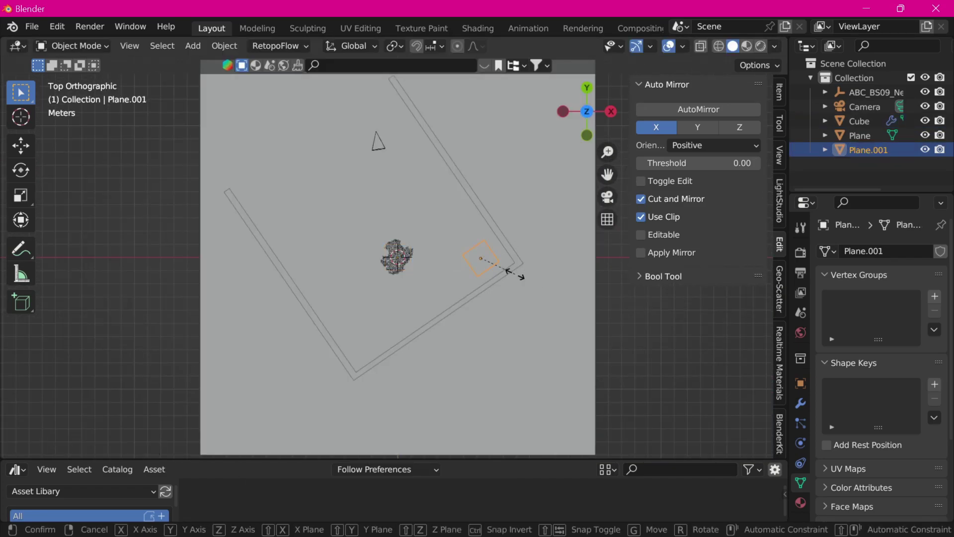
key("Escape")
key("s")
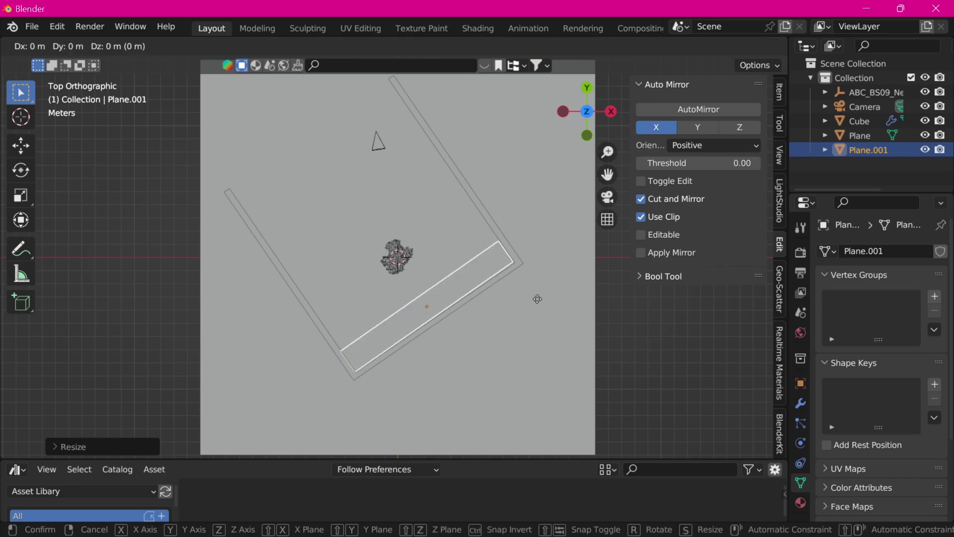
left_click(538, 299)
mouse_move(538, 299)
middle_mouse_down()
mouse_move(590, 319)
mouse_move(528, 241)
middle_mouse_up()
key("g")
key("z")
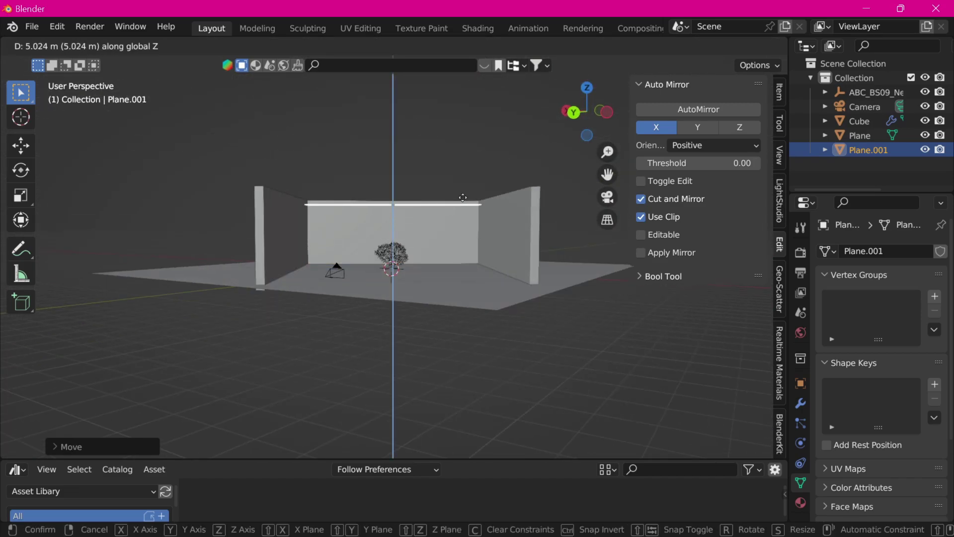
left_click(463, 198)
Step: In Edit Mode, stretch the ceiling's far edge along Y across the whole room
key("Tab")
middle_click_drag(463, 198, 368, 205)
key("g")
key("y")
key("y")
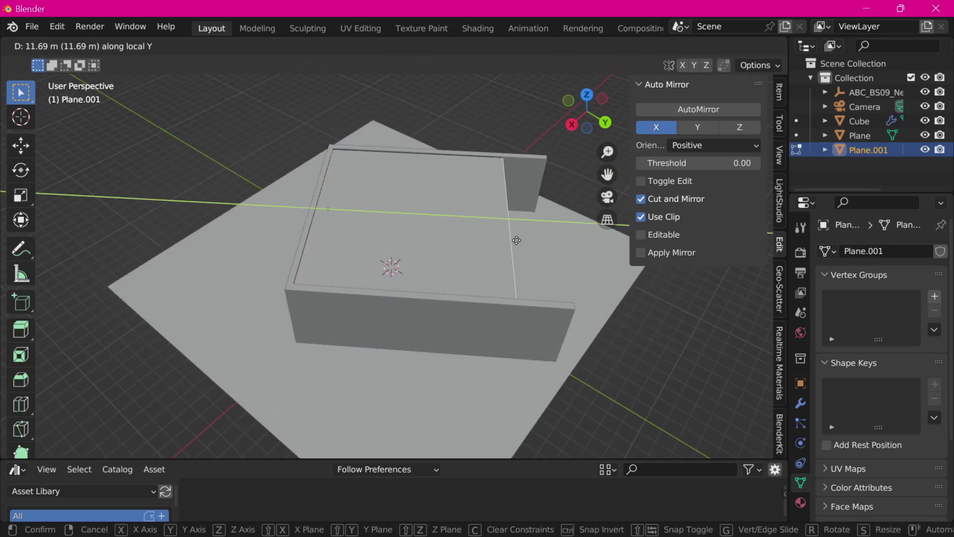
left_click(363, 159)
key("KP_0")
key("s")
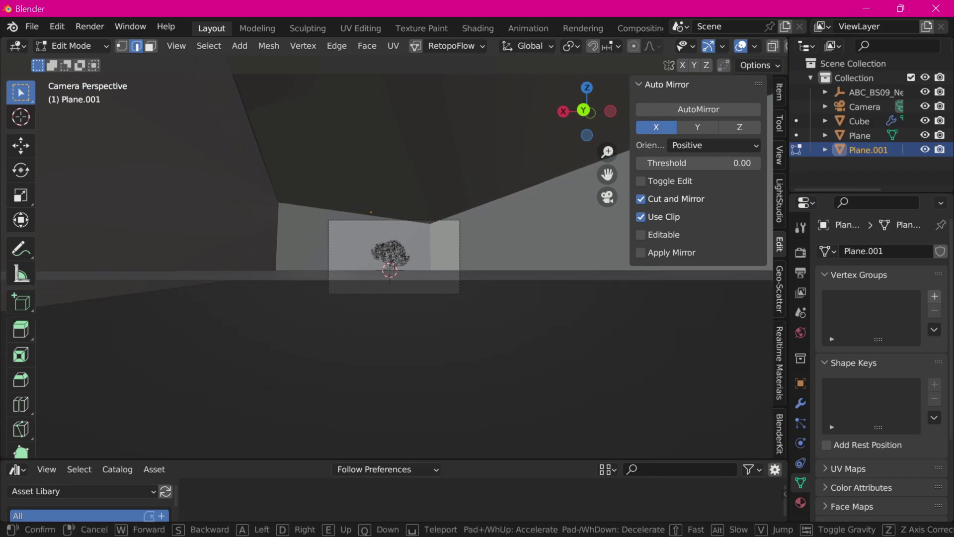
key("Tab")
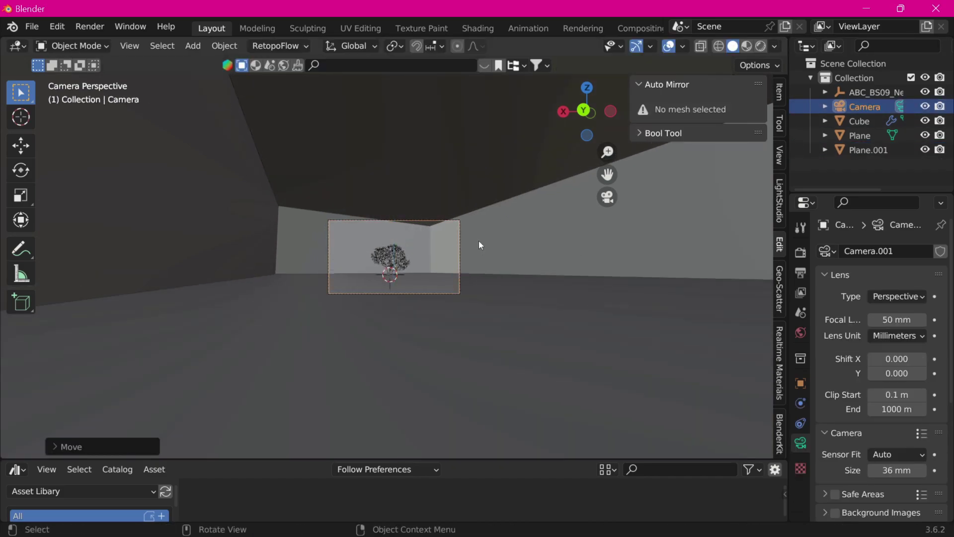
Step: Add a cylinder and scale it down to the size of the skylight
key("shift+grave")
left_click(479, 242)
middle_click_drag(479, 243, 451, 276)
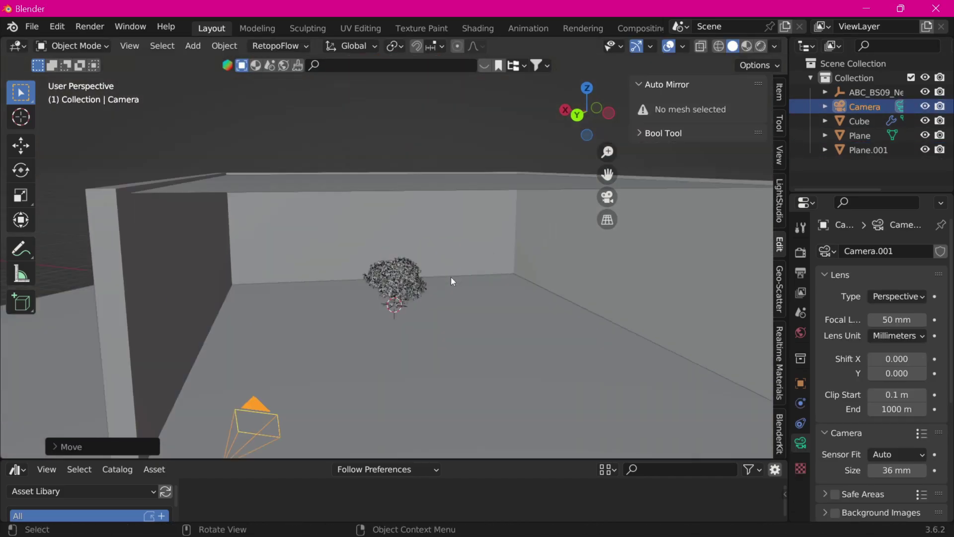
key("shift+a")
left_click(514, 304)
key("s")
left_click(409, 160)
Step: Cut a round skylight into the ceiling plane with a Bool Tool difference
left_click(412, 174, "shift")
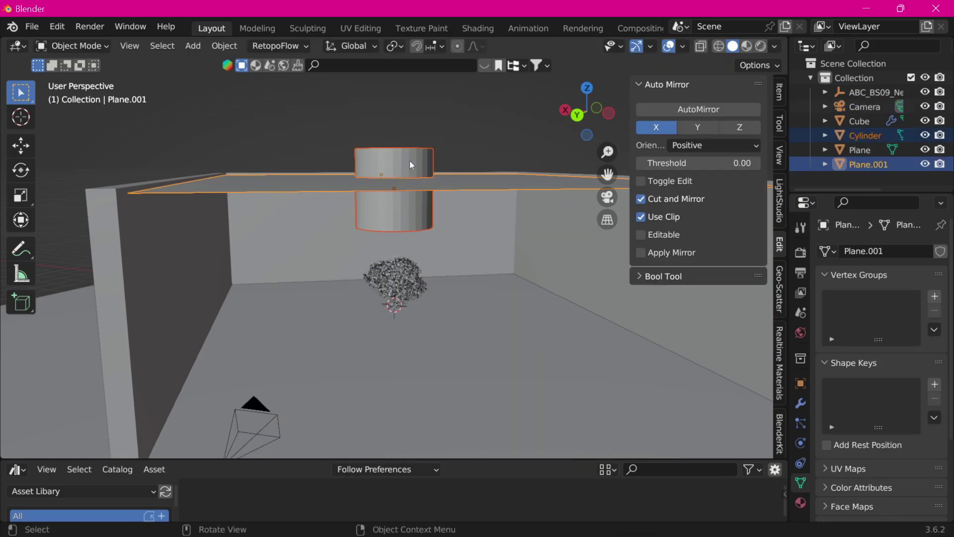
right_click(434, 174)
key("Escape")
left_click(473, 183, "shift")
key("ctrl+minus")
scroll(485, 133, "down", 5)
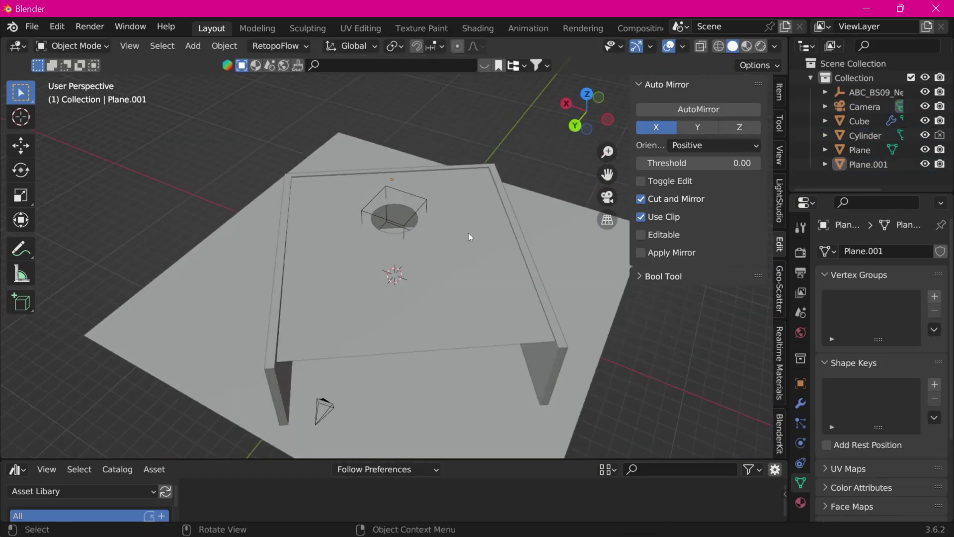
Step: Add a Sun light to the scene
key("shift+a")
left_click(517, 412)
key("g")
mouse_move(493, 177)
middle_mouse_down()
mouse_move(550, 216)
mouse_move(414, 255)
mouse_move(480, 166)
mouse_move(434, 169)
mouse_move(466, 207)
middle_mouse_up()
key("KP_7")
Step: Move the cylinder cutter to reposition the skylight hole in the ceiling
left_click(401, 284)
key("g")
left_click(365, 357)
key("KP_0")
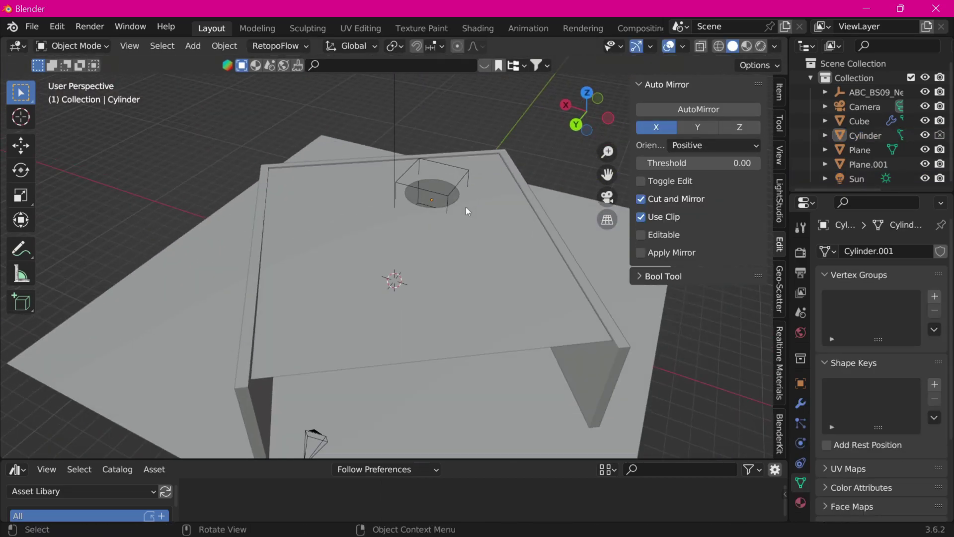
Step: Preview the camera view in rendered shading, then switch to top view
key("KP_0")
key("z")
scroll(458, 273, "up", 2)
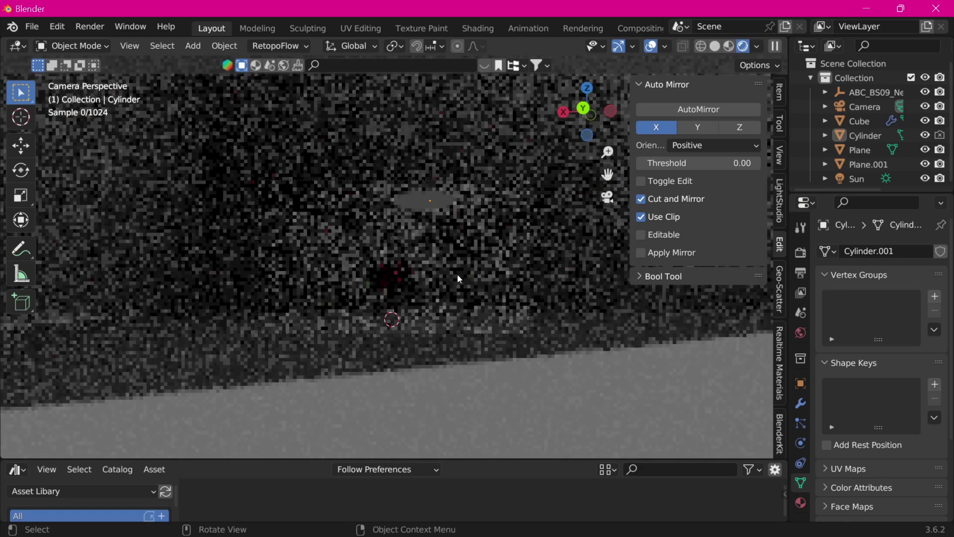
scroll(495, 285, "up", 2)
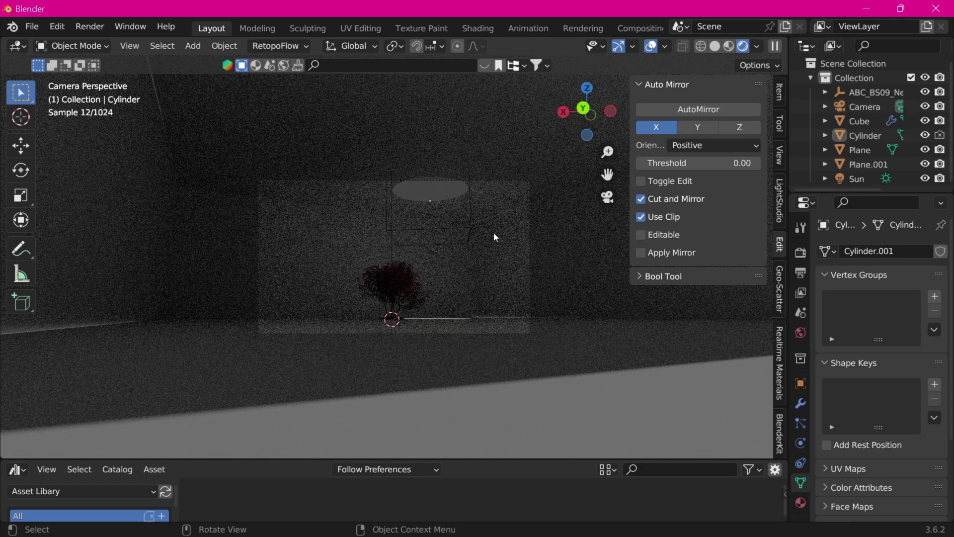
middle_click_drag(494, 232, 496, 276)
key("KP_7")
Step: Select the Sun and rotate it to a first new angle
left_click(406, 271)
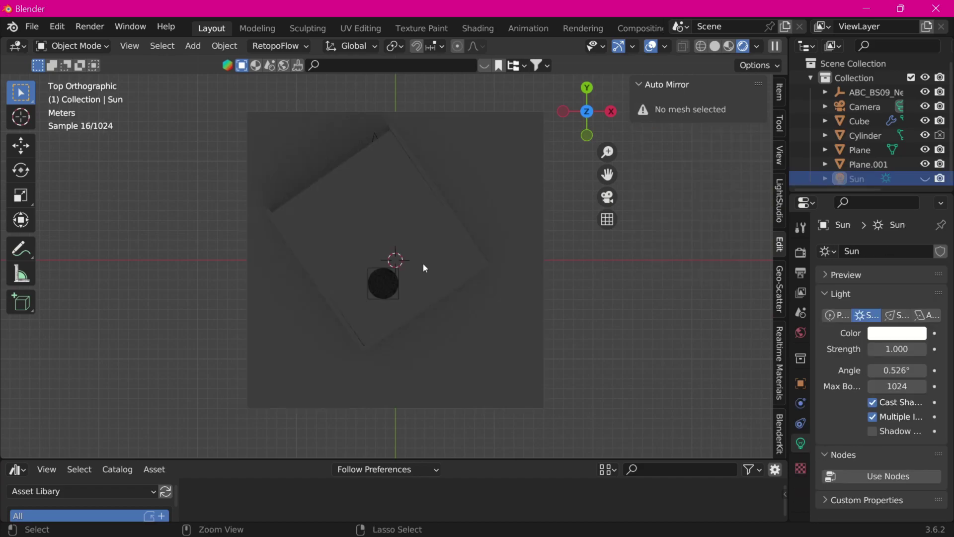
key("r")
key("r")
left_click(409, 301)
key("KP_0")
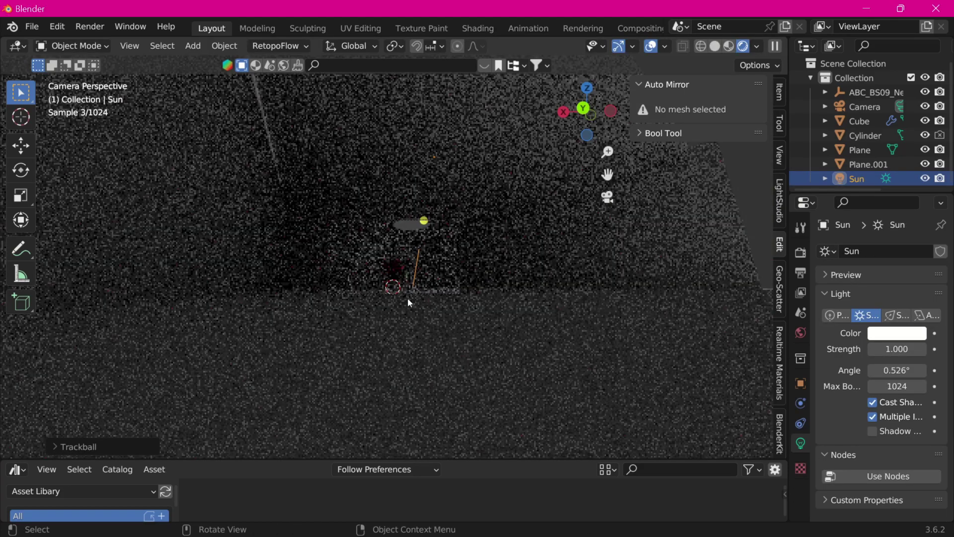
scroll(408, 297, "up", 2)
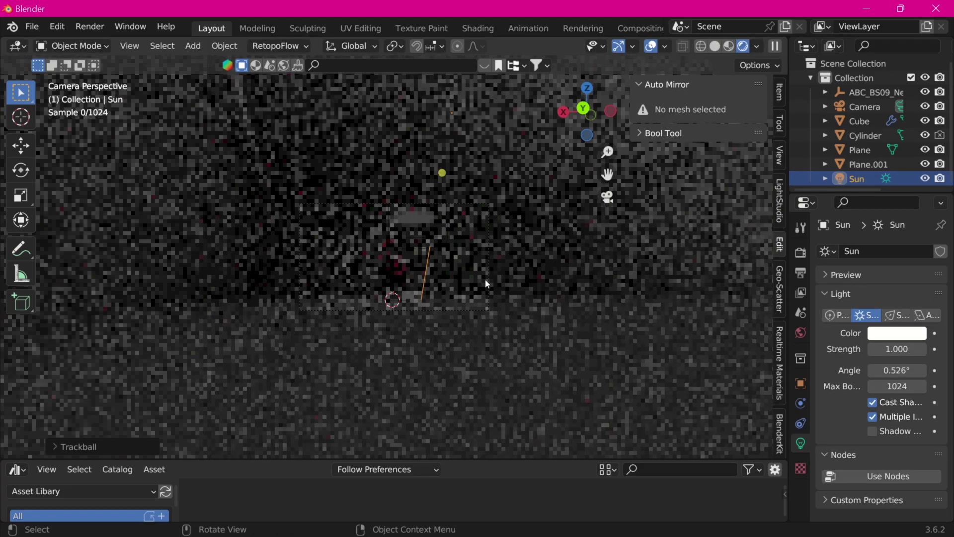
scroll(488, 284, "up", 2)
Step: Trackball-rotate the Sun again, orbiting around it to check the direction
key("r")
key("r")
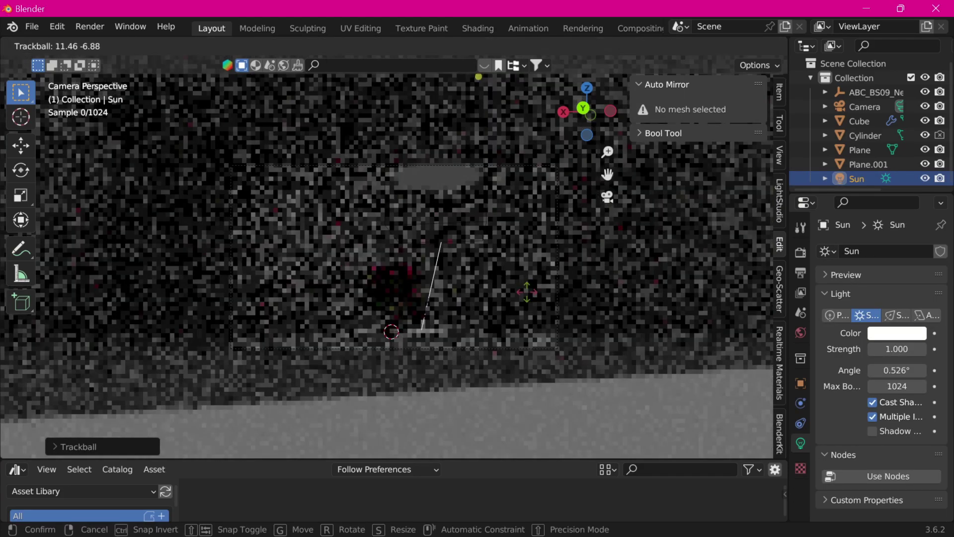
middle_click_drag(378, 368, 360, 369)
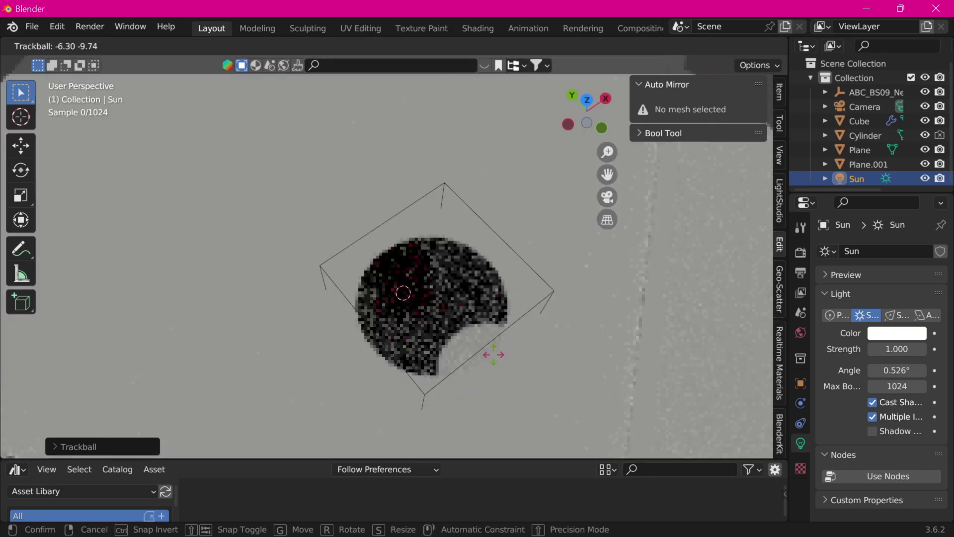
key("Escape")
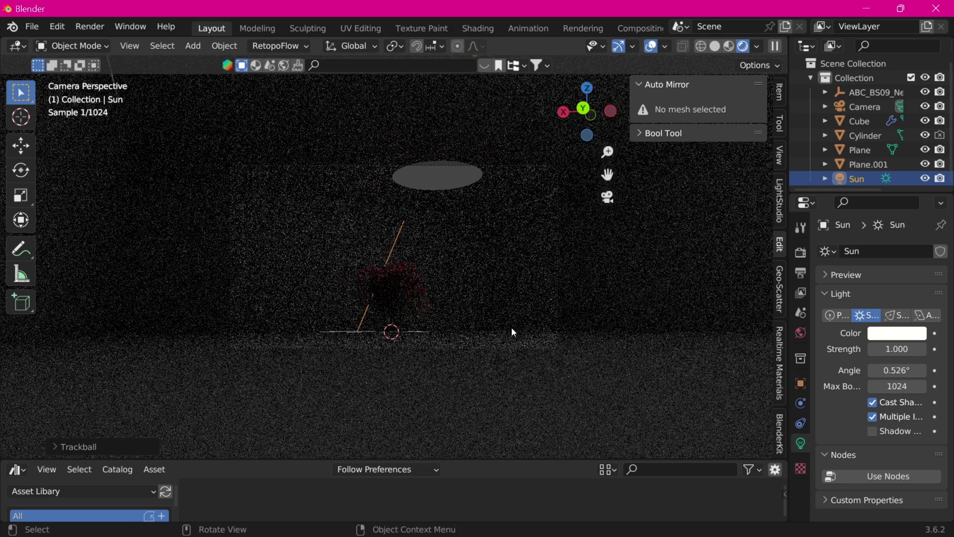
middle_click_drag(512, 332, 444, 293)
key("r")
key("r")
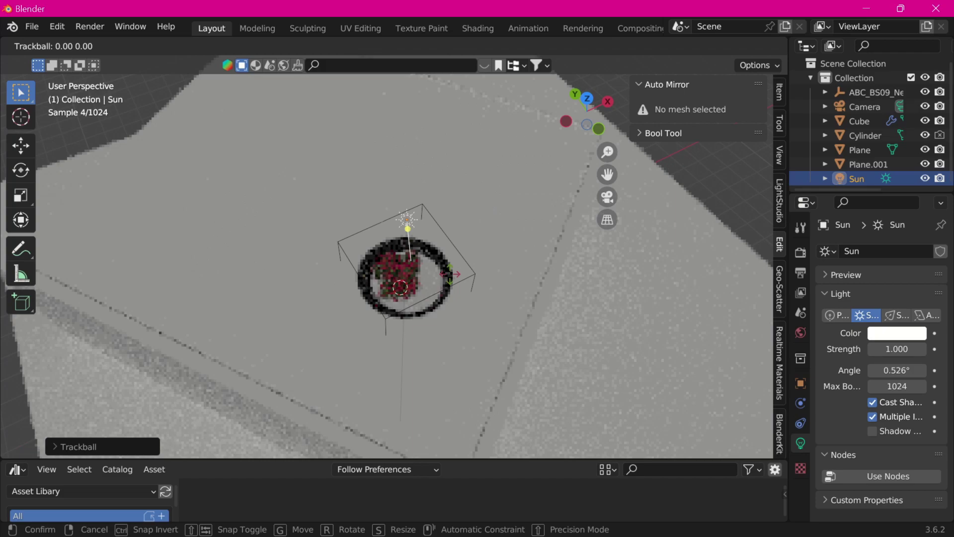
key("Escape")
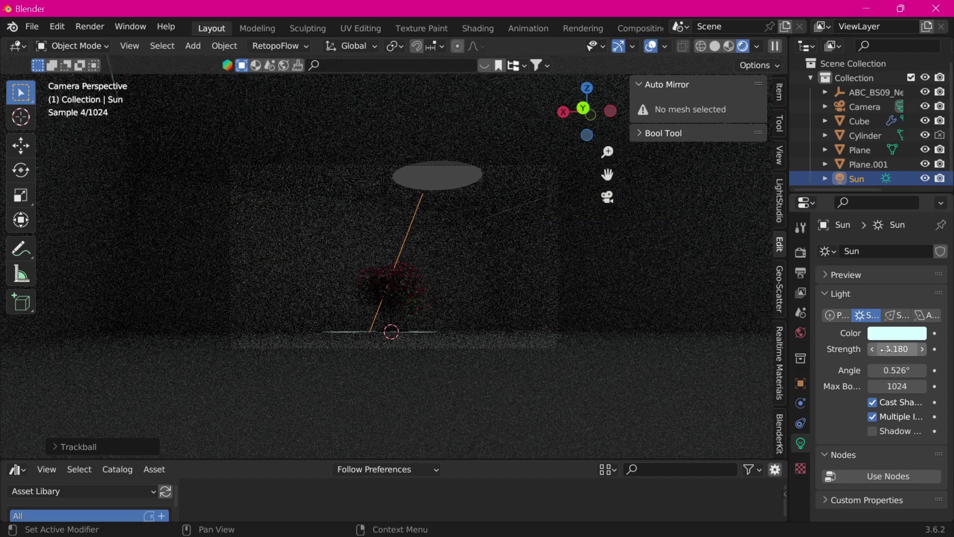
Step: Set the Sun strength to 8 and preview materials lit by the scene world
left_click_drag(888, 349, 887, 349)
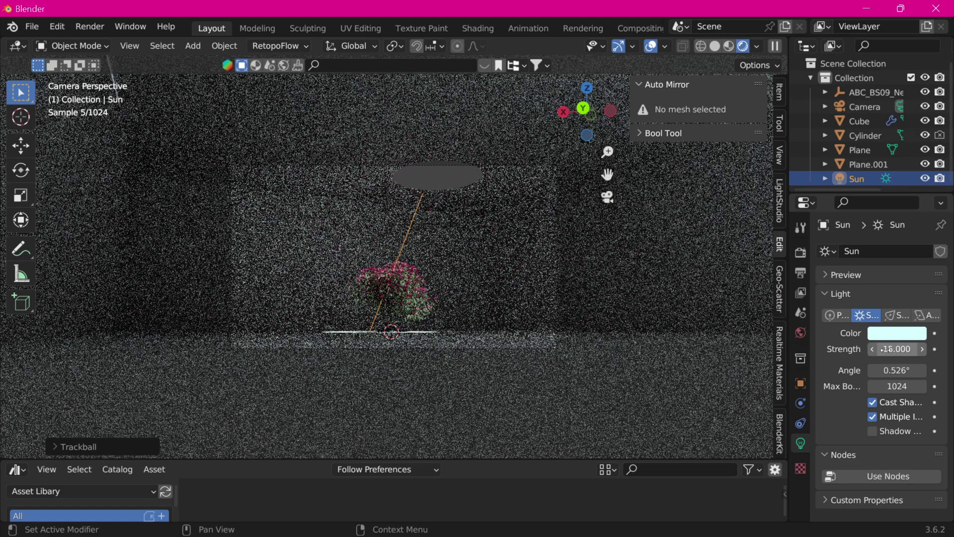
left_click_drag(887, 349, 905, 354)
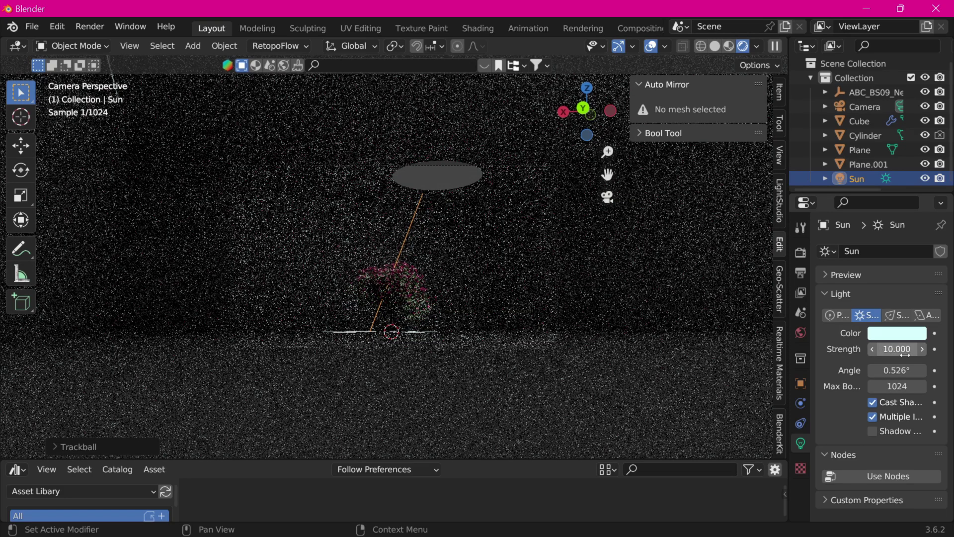
left_click(728, 45)
left_click(774, 46)
left_click(702, 131)
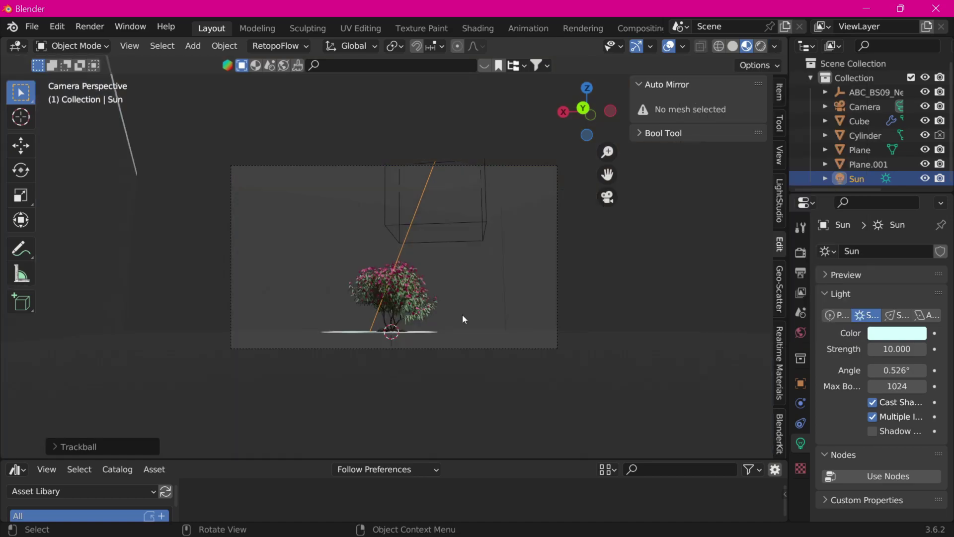
scroll(464, 319, "up", 3)
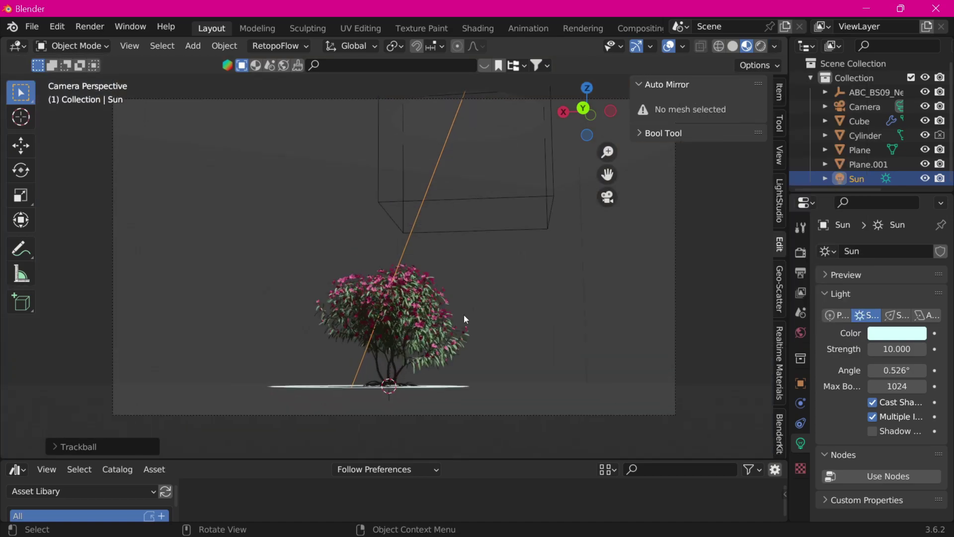
Step: Try the Spot and Area light types, then return the light to Sun
left_click(898, 315)
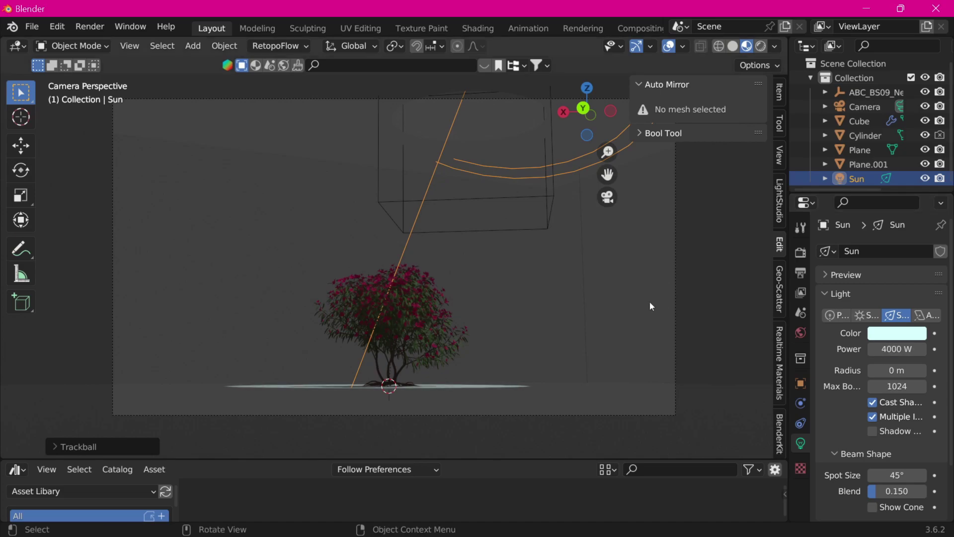
left_click(927, 315)
left_click(884, 317)
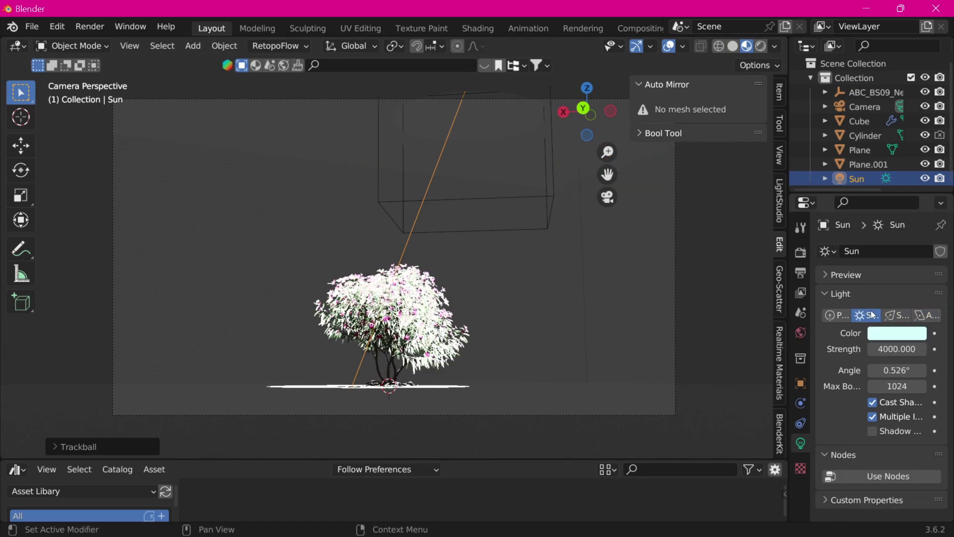
scroll(518, 351, "down", 3)
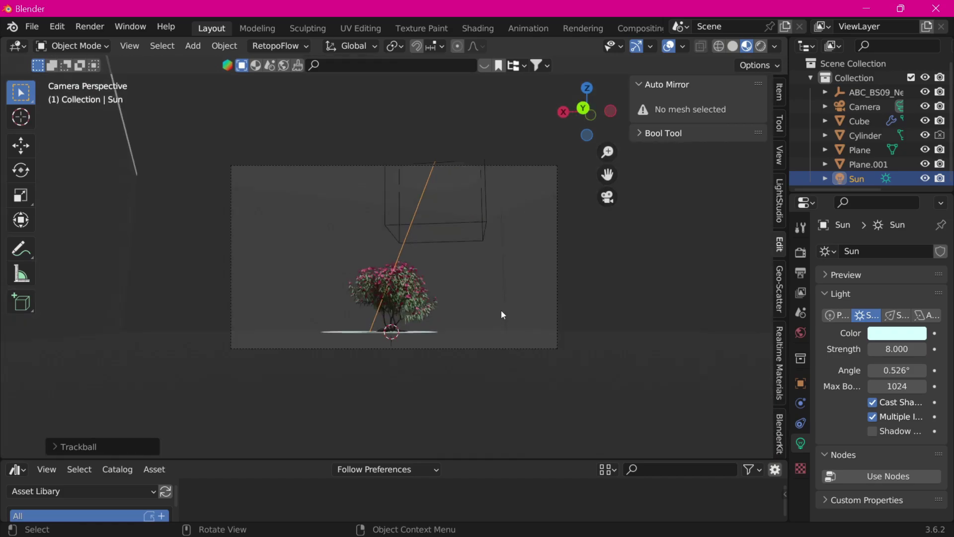
Step: Tilt the Sun to a new angle to change the shadows
key("r")
key("r")
middle_click_drag(501, 314, 379, 369)
left_click(398, 323)
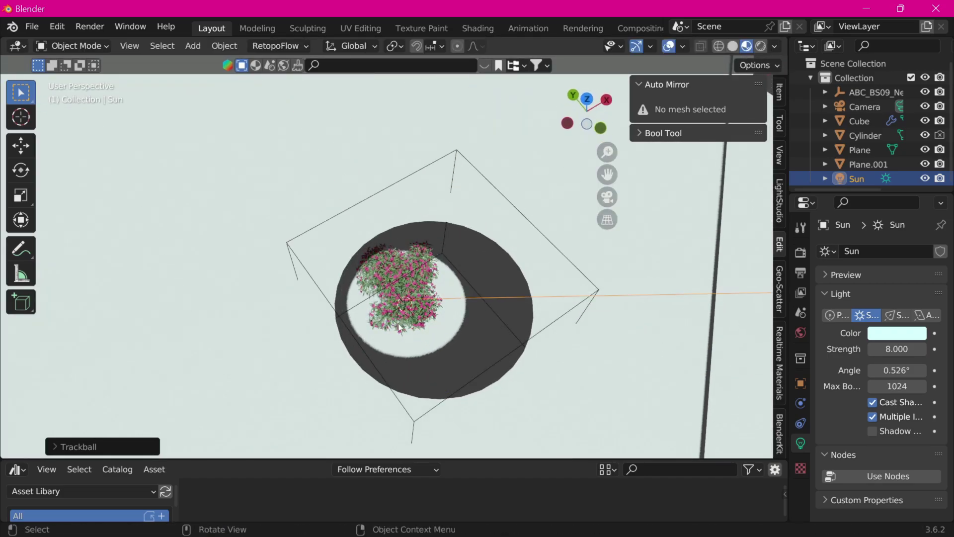
key("KP_0")
right_click(870, 92)
left_click(789, 140)
Step: Turn the oleander bush around its vertical Z axis
key("r")
key("z")
left_click(485, 339)
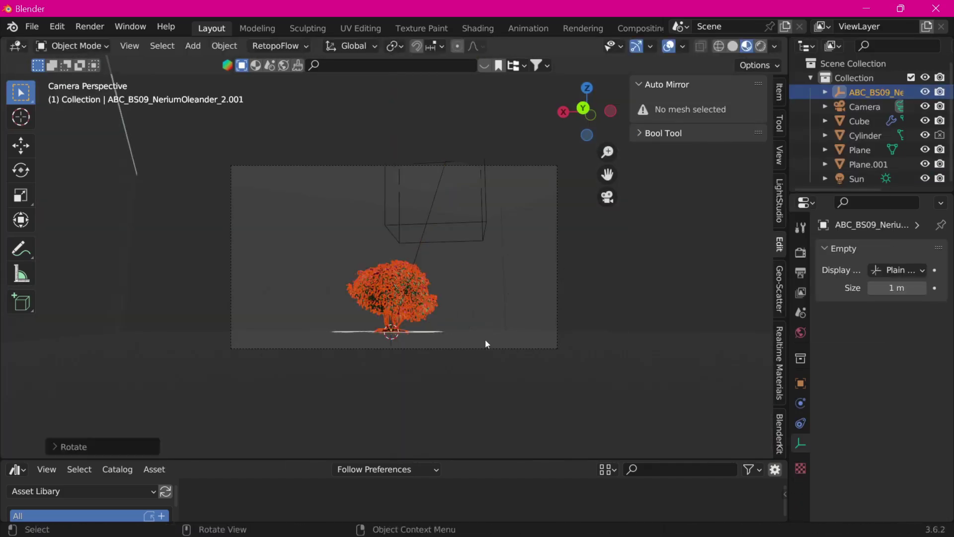
middle_click_drag(485, 339, 495, 314)
Step: In the Shading workspace, apply BlenderKit's 'Mud and dry dirt floor' material to the floor plane
left_click(478, 28)
left_click(404, 211)
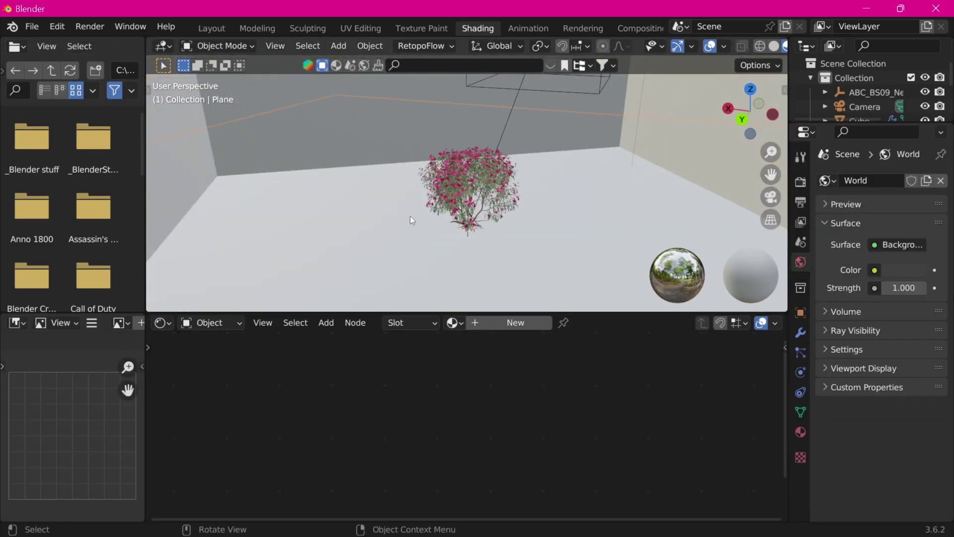
left_click(336, 65)
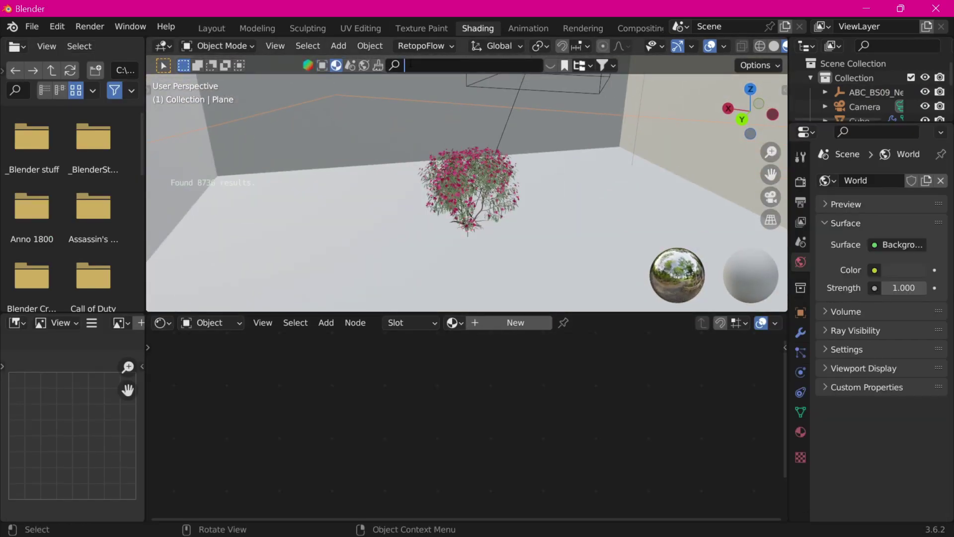
type("dirt")
left_click(551, 68)
mouse_move(575, 120)
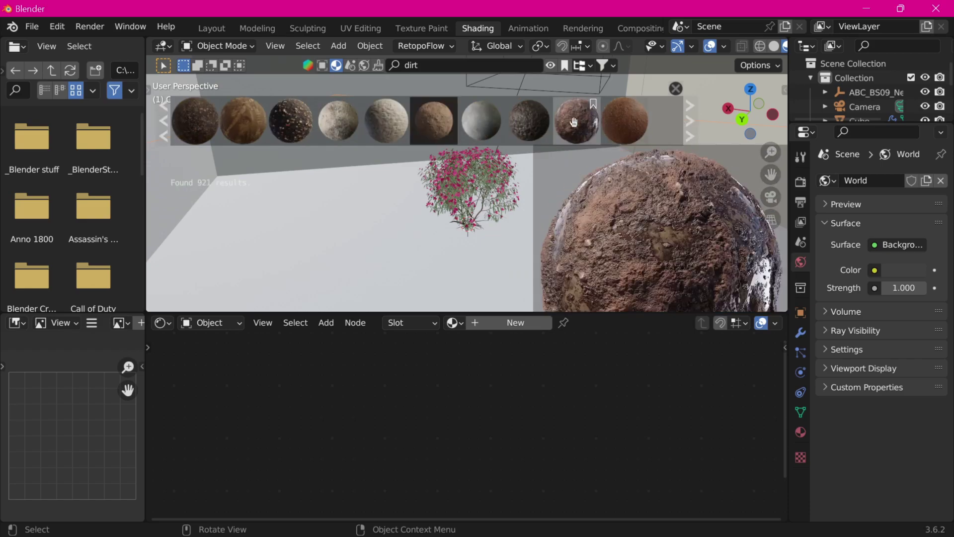
left_click_drag(294, 116, 552, 239)
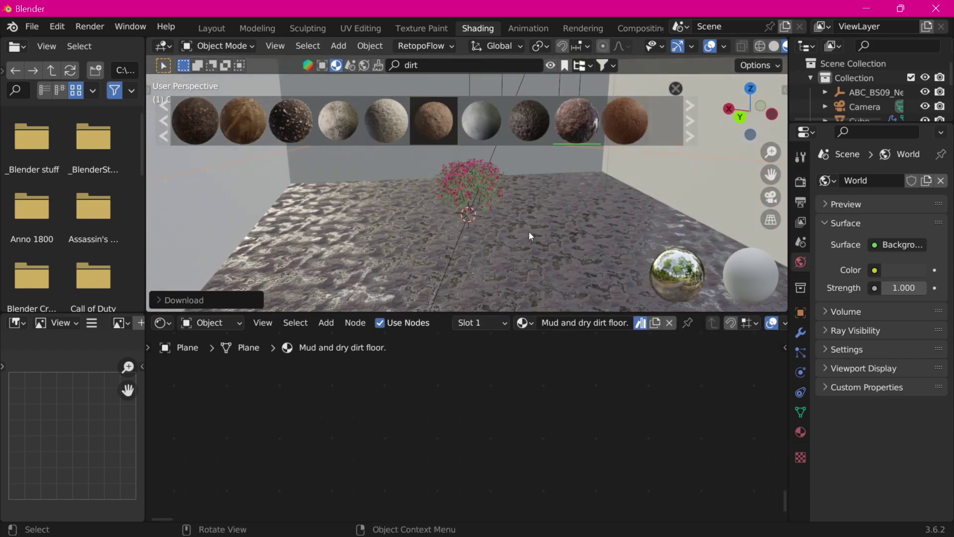
key("KP_0")
left_click(760, 47)
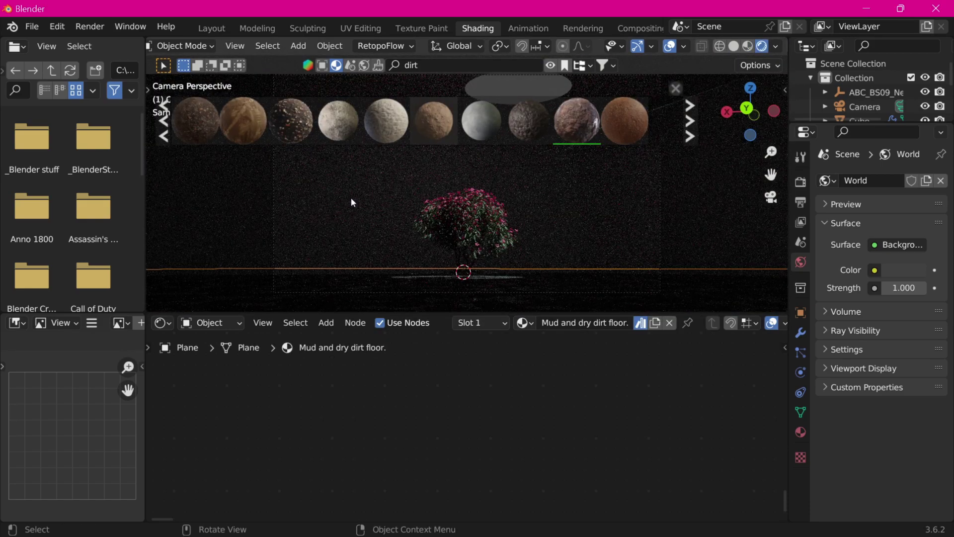
Step: Search BlenderKit for 'metal' and drag the Metallic Wall material onto the wall cube
left_click(749, 46)
left_click(467, 65)
type("metal")
key("Return")
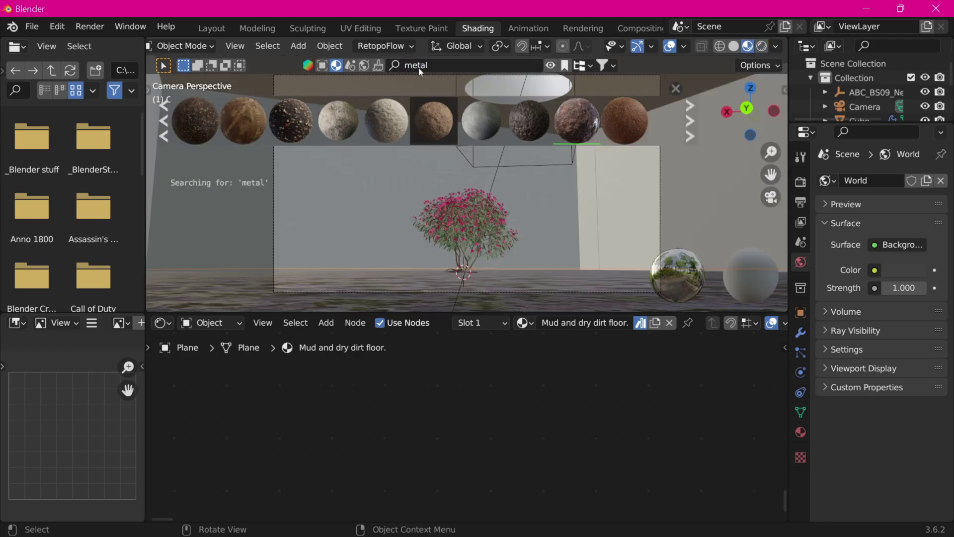
left_click(689, 121)
mouse_move(482, 121)
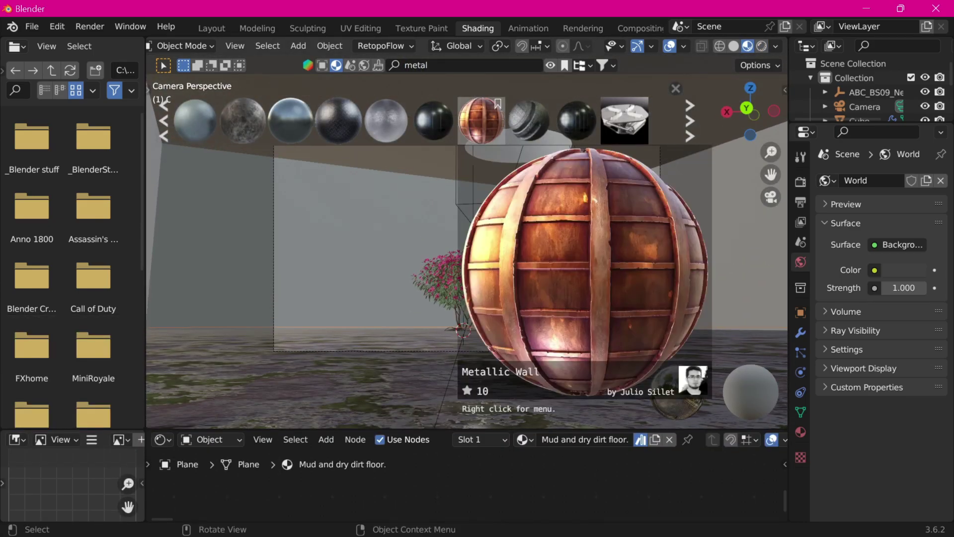
left_click_drag(481, 119, 363, 250)
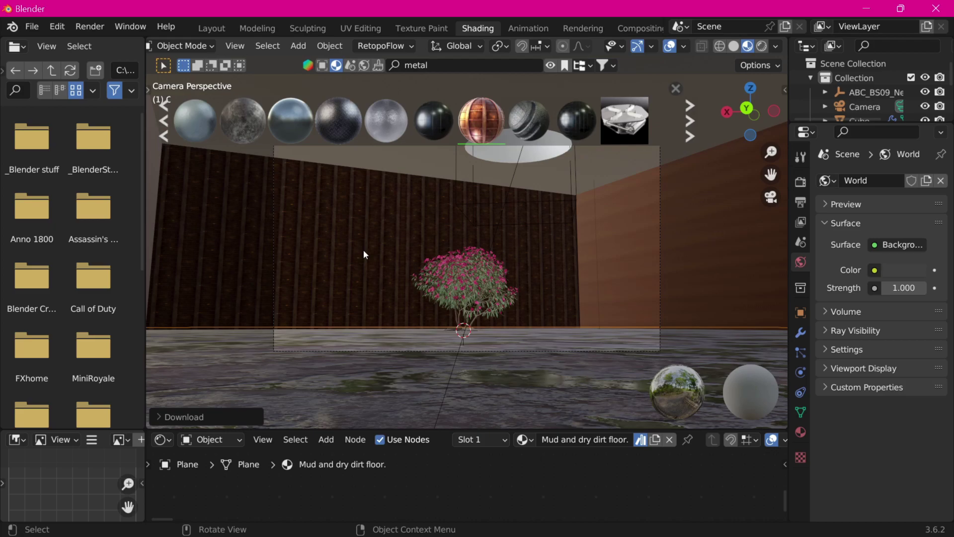
Step: Apply the wall cube's location and inspect its modifier settings
scroll(378, 234, "up", 3)
key("ctrl+a")
left_click(446, 208)
middle_click_drag(419, 234, 479, 311)
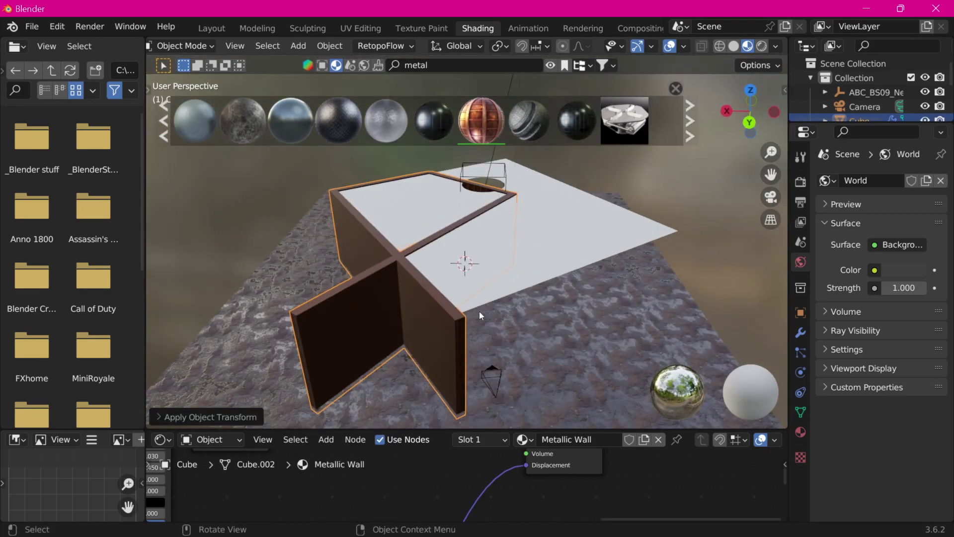
scroll(479, 312, "down", 3)
left_click(800, 332)
mouse_move(591, 190)
middle_mouse_down()
mouse_move(629, 177)
mouse_move(517, 205)
middle_mouse_up()
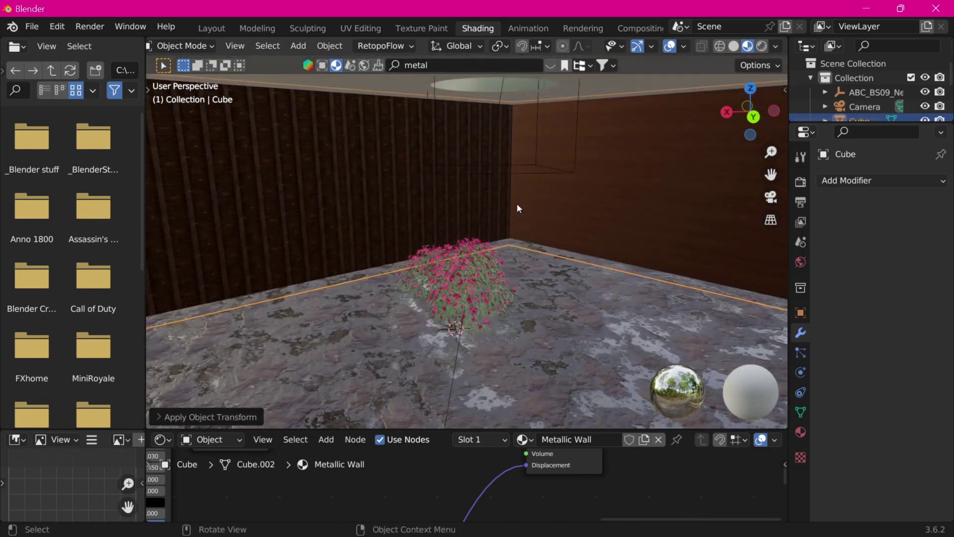
scroll(619, 228, "down", 4)
Step: Switch the wall cube to its second material slot and enlarge the node editor
key("Tab")
key("KP_0")
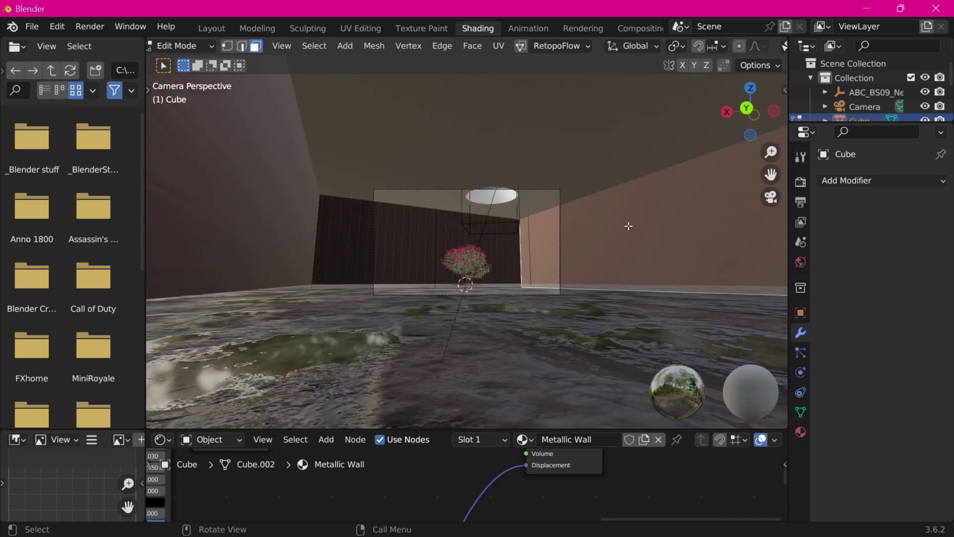
left_click(416, 439)
key("Tab")
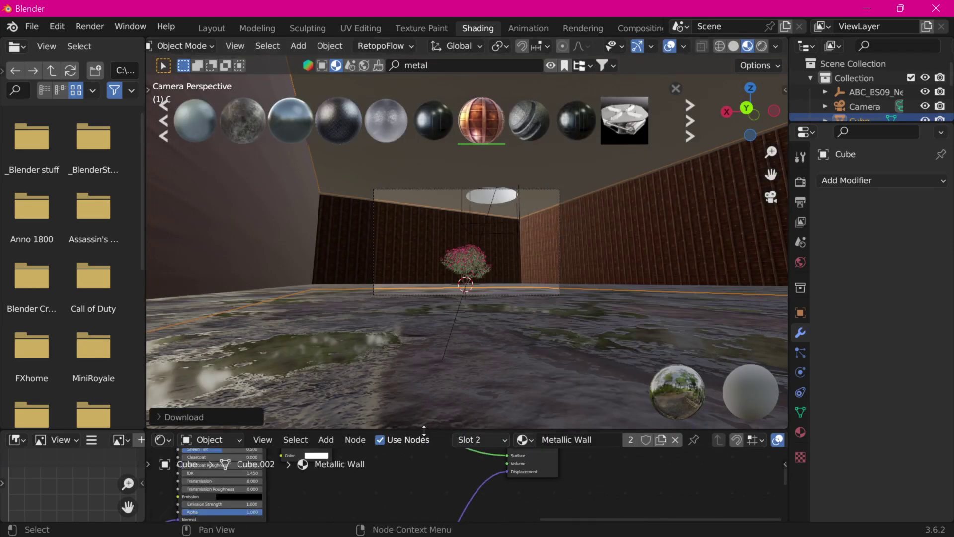
left_click_drag(447, 430, 448, 299)
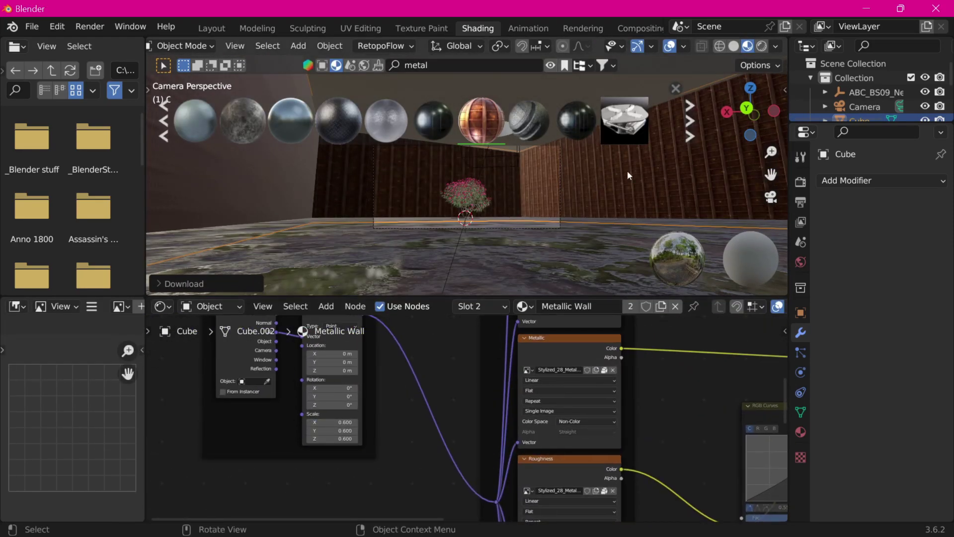
Step: Browse more metal material pages and light Material Preview with the scene world
left_click(694, 133)
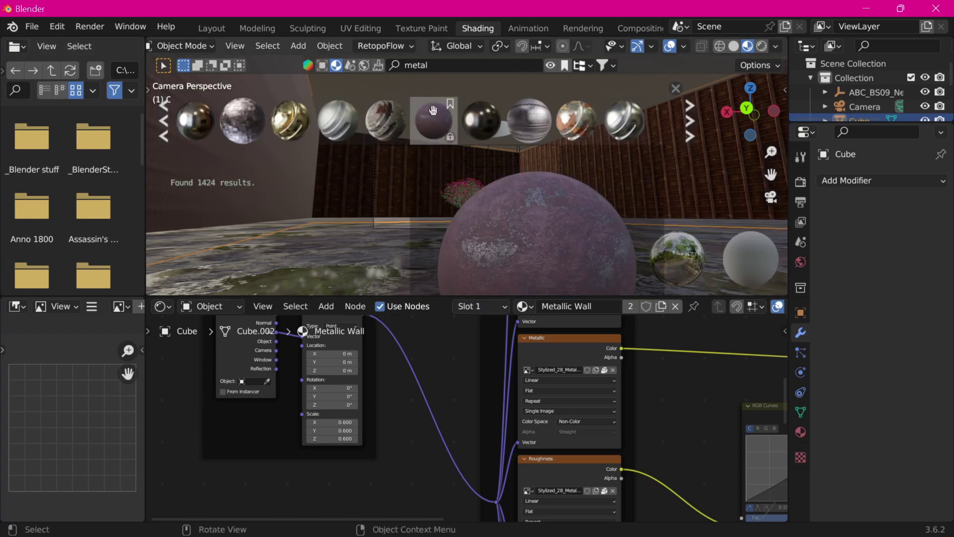
left_click(164, 132)
mouse_move(528, 120)
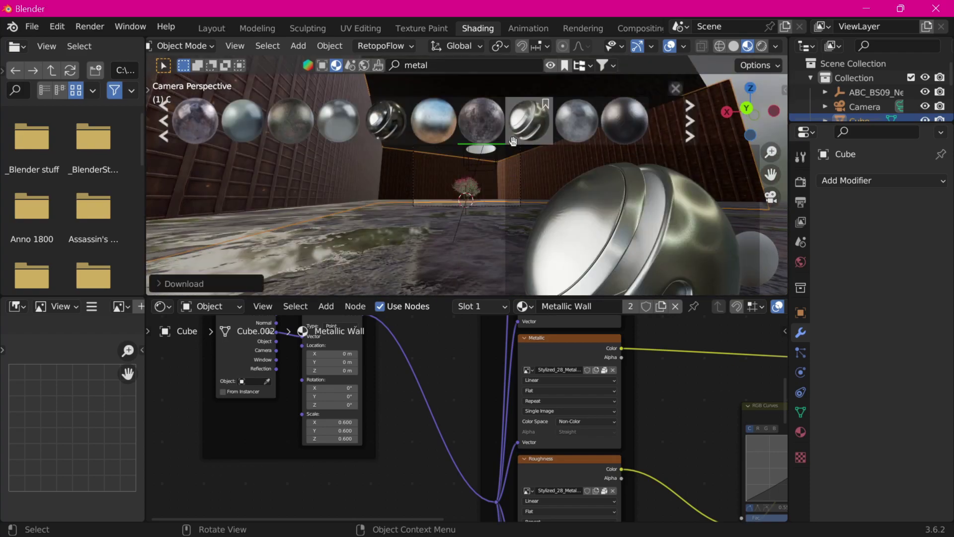
left_click(776, 46)
left_click(695, 132)
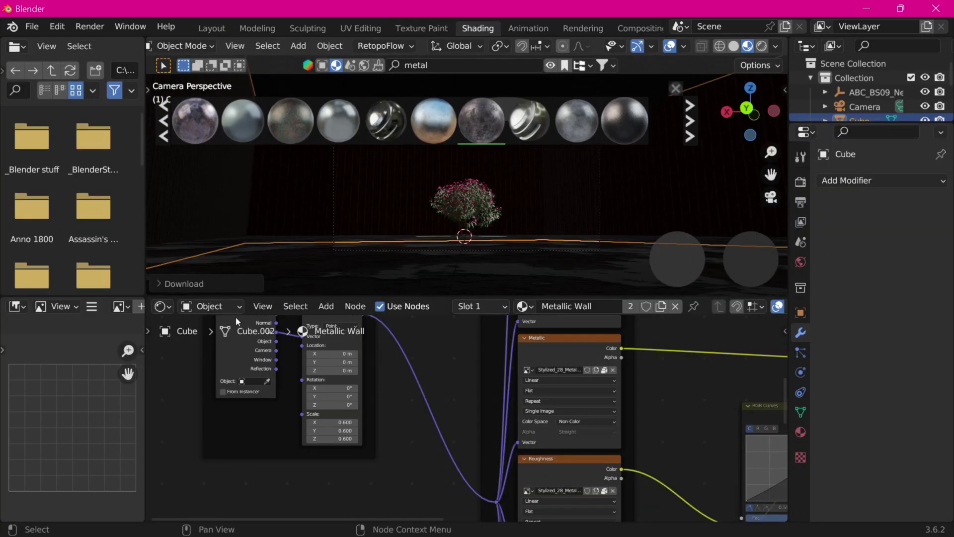
Step: Add a Sky Texture node to the world and connect it to the Background color
left_click(211, 307)
left_click(204, 343)
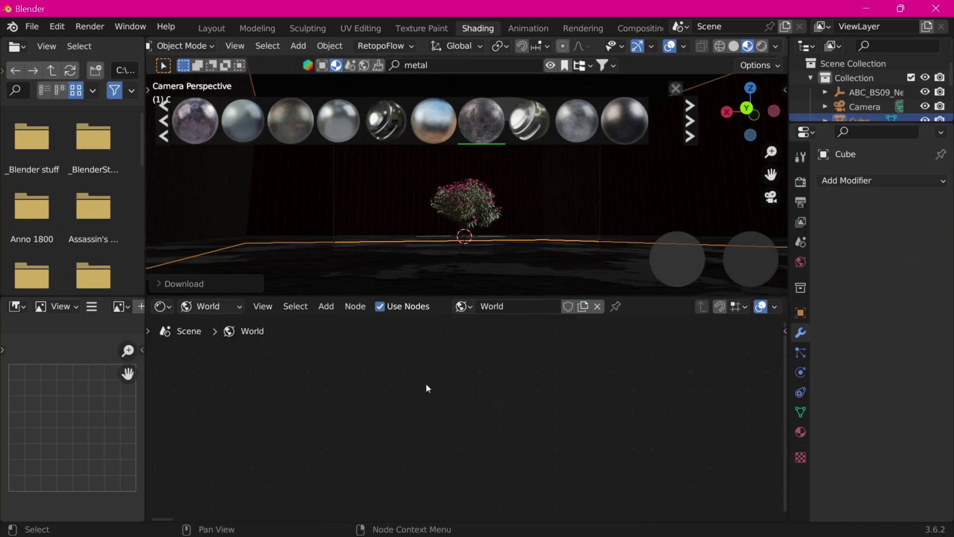
key("Home")
key("shift+a")
left_click(278, 434)
mouse_move(342, 421)
left_mouse_down()
mouse_move(394, 422)
mouse_move(343, 430)
left_mouse_up()
key("Home")
Step: Set a sunrise sun with Air 1.510, Dust 3.194, Ozone 4.929, and Sun strength 19.59
mouse_move(348, 473)
left_mouse_down()
mouse_move(363, 473)
mouse_move(355, 486)
left_mouse_up()
left_click_drag(343, 497, 378, 498)
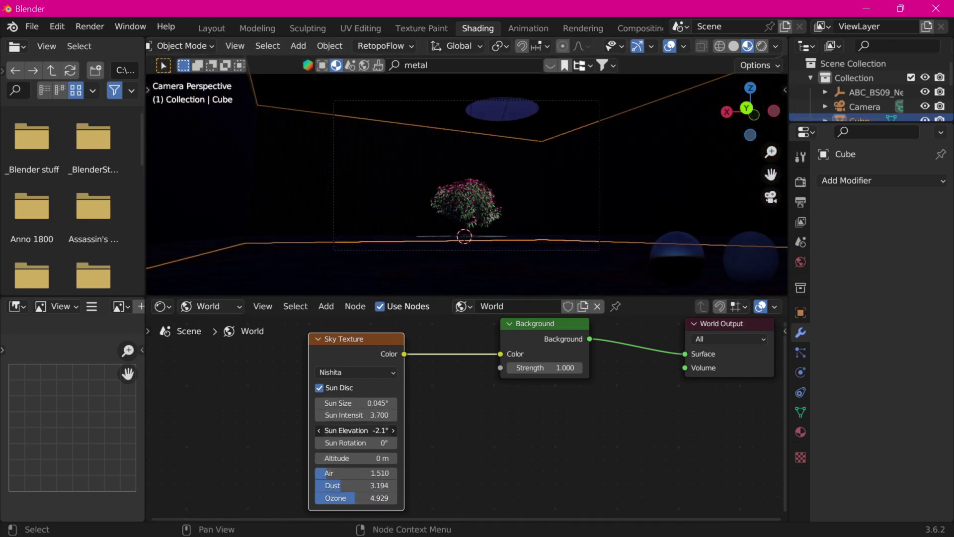
left_click_drag(364, 423, 380, 423)
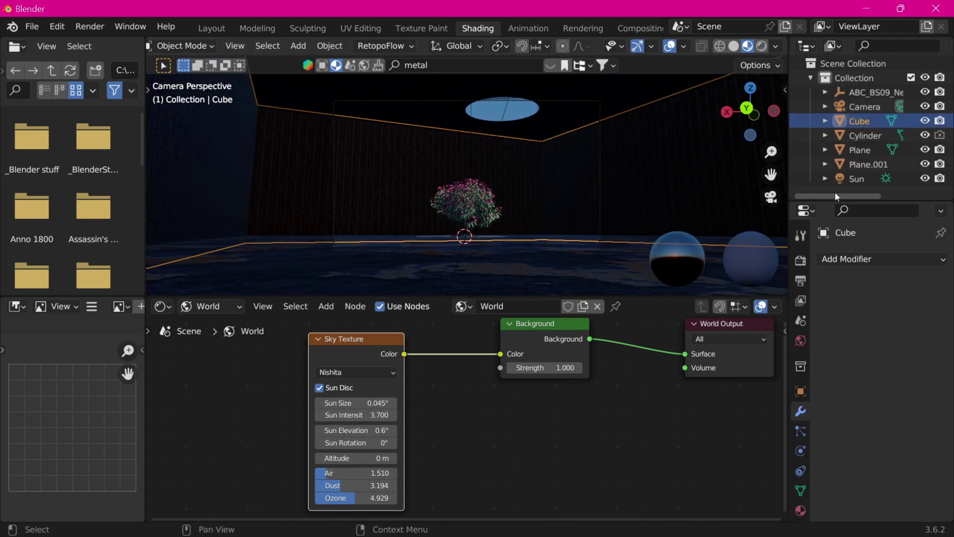
left_click(857, 178)
left_click(901, 356)
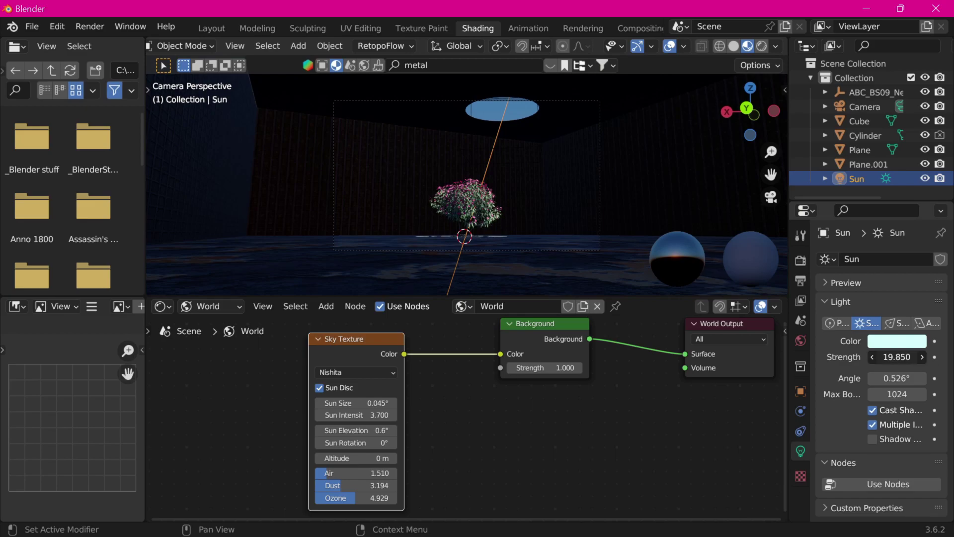
left_click(211, 28)
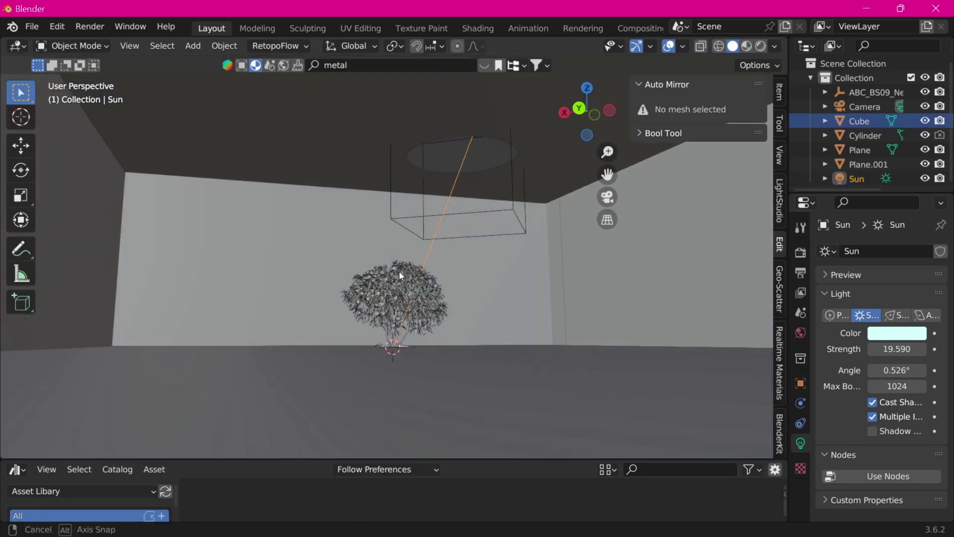
Step: Delete the old skylight cylinder and add a new mesh cylinder at the ceiling
left_click(398, 271)
left_click(502, 208)
key("Delete")
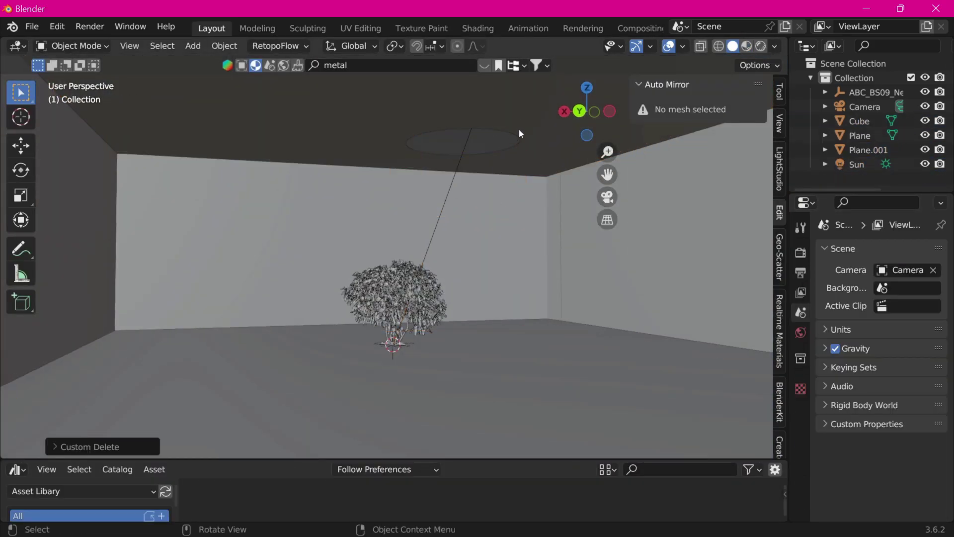
left_click(435, 229)
key("shift+a")
left_click(532, 303)
left_click(587, 87)
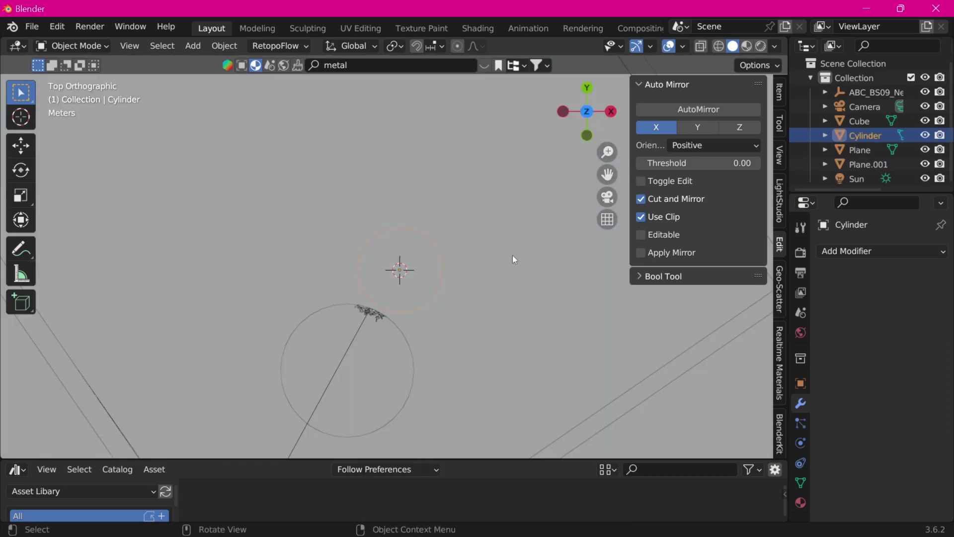
key("g")
left_click(389, 388)
Step: Enlarge and position the new cylinder to fit the skylight opening
key("ctrl+KP_1")
key("KP_0")
middle_click_drag(389, 388, 398, 298)
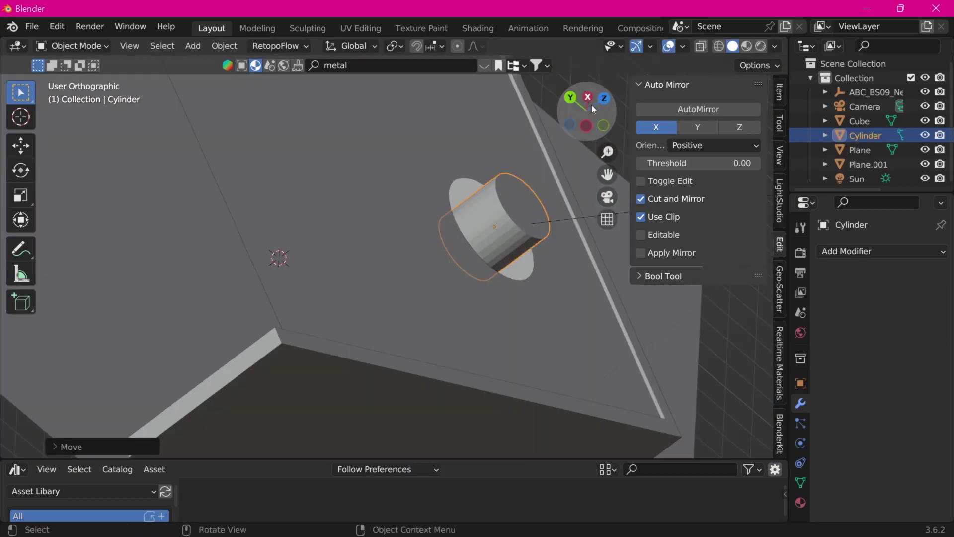
key("KP_7")
key("s")
key("g")
left_click(477, 289)
Step: Flatten the cylinder along Z into a thin disc
middle_click_drag(477, 289, 452, 186)
right_click(452, 186)
left_click(516, 169)
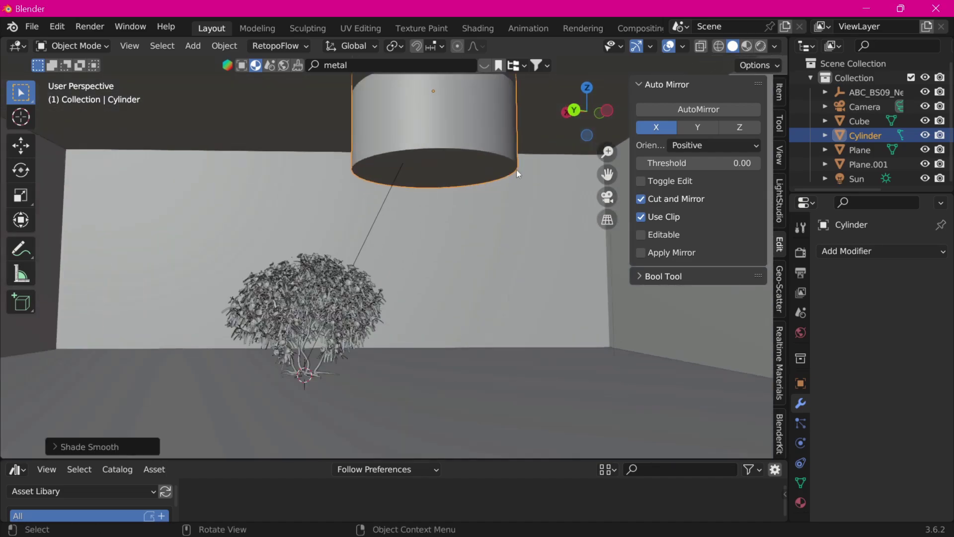
key("s")
key("z")
left_click(437, 149)
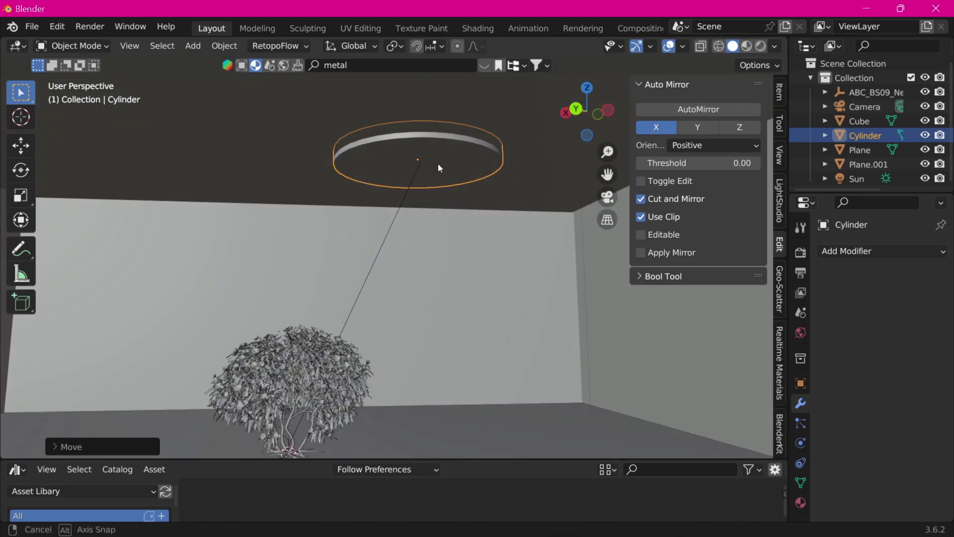
Step: Delete the disc's cap face in Edit Mode, leaving an open ring
key("Tab")
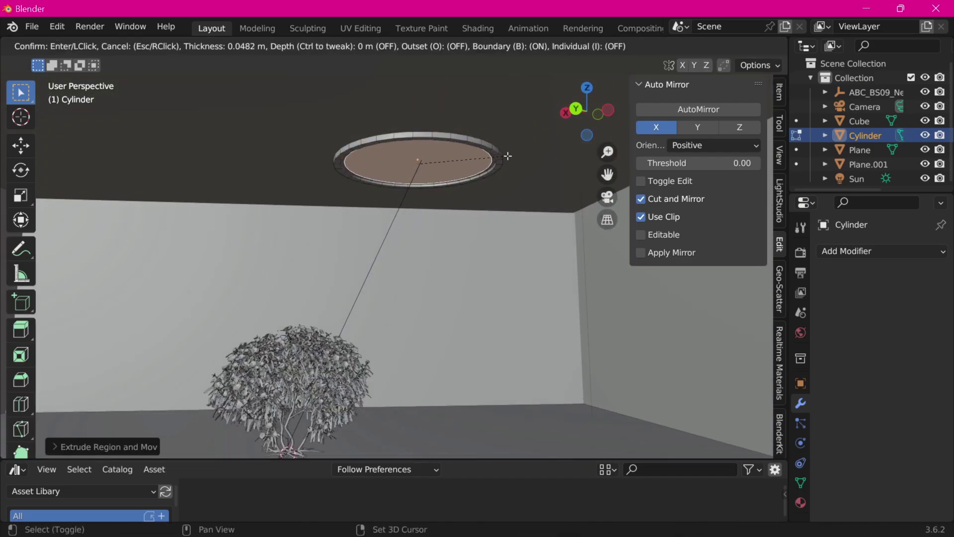
middle_click_drag(505, 146, 412, 173)
key("x")
left_click(411, 172)
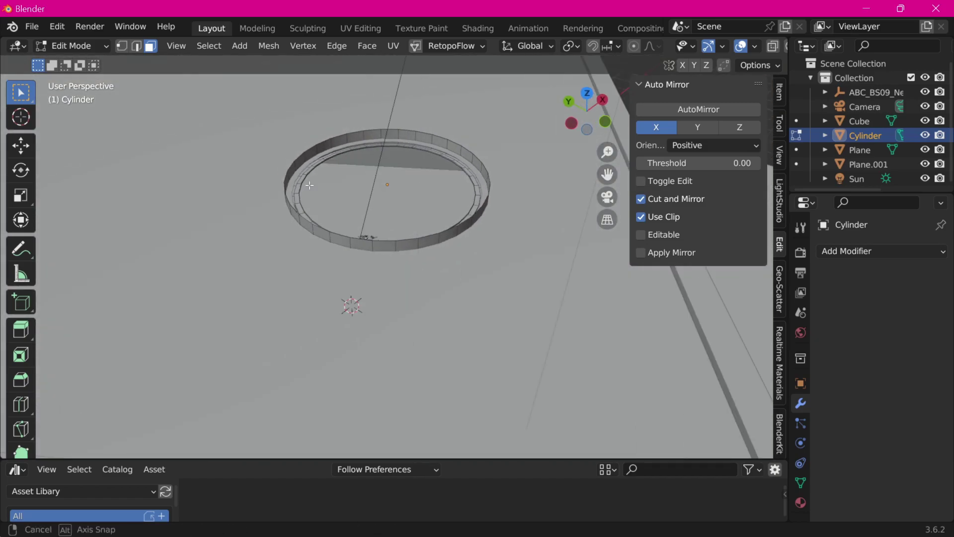
mouse_move(352, 305)
middle_mouse_down()
mouse_move(267, 161)
mouse_move(201, 203)
middle_mouse_up()
scroll(201, 203, "up", 4)
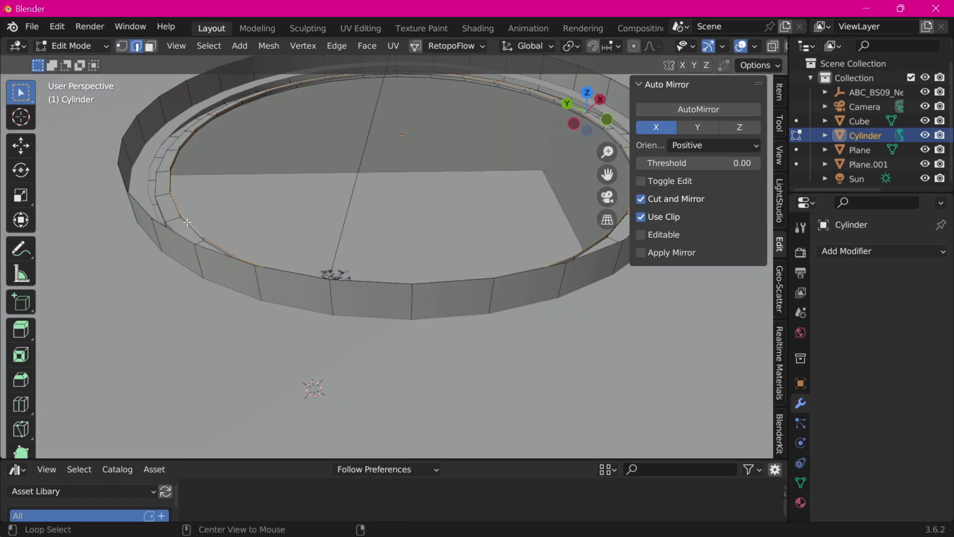
Step: Extrude the ring's edge loop vertically and bridge the two edge loops
key("ctrl+KP_1")
key("e")
key("z")
left_click(437, 441)
middle_click_drag(437, 441, 262, 176)
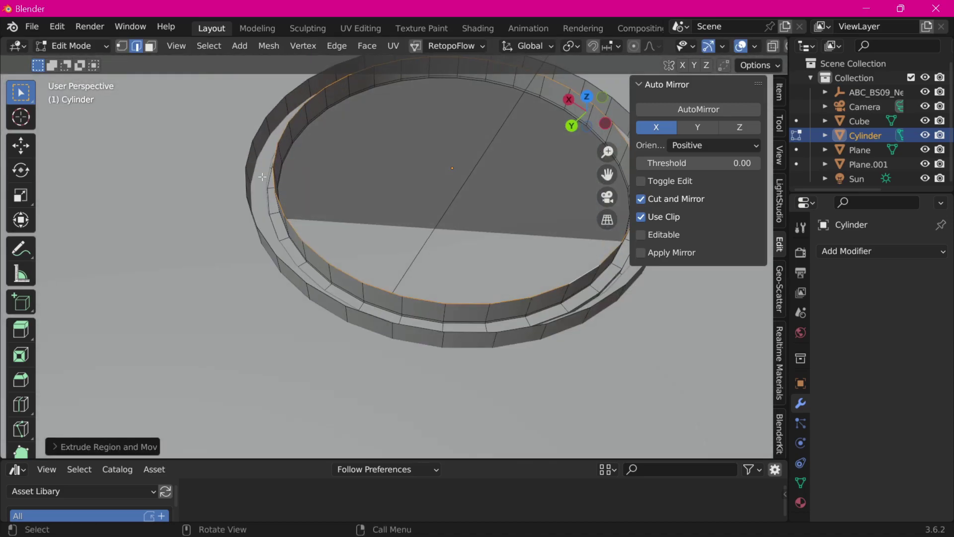
left_click(337, 45)
left_click(368, 88)
Step: Bevel the ring's edge loop and smooth it with Ctrl+1 subdivision
middle_click_drag(379, 170, 478, 172)
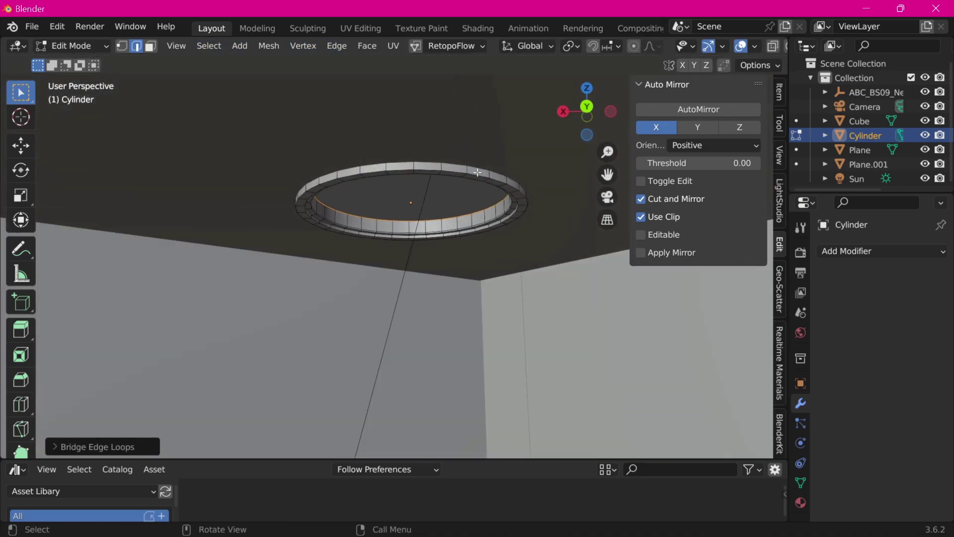
key("ctrl+b")
left_click(519, 218)
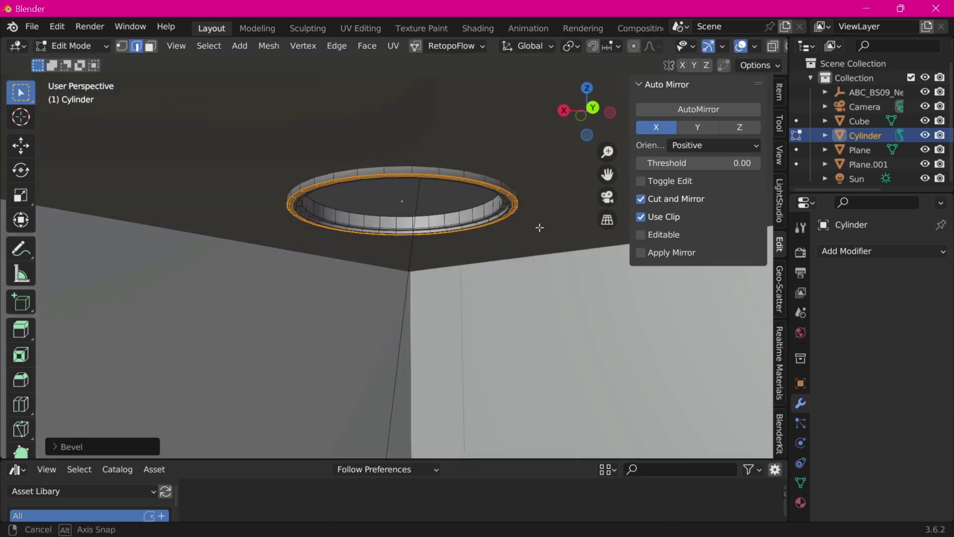
middle_click_drag(519, 218, 490, 186)
key("Tab")
mouse_move(425, 221)
middle_mouse_down()
mouse_move(411, 115)
mouse_move(460, 130)
mouse_move(281, 245)
mouse_move(215, 108)
middle_mouse_up()
key("ctrl+1")
key("shift+a")
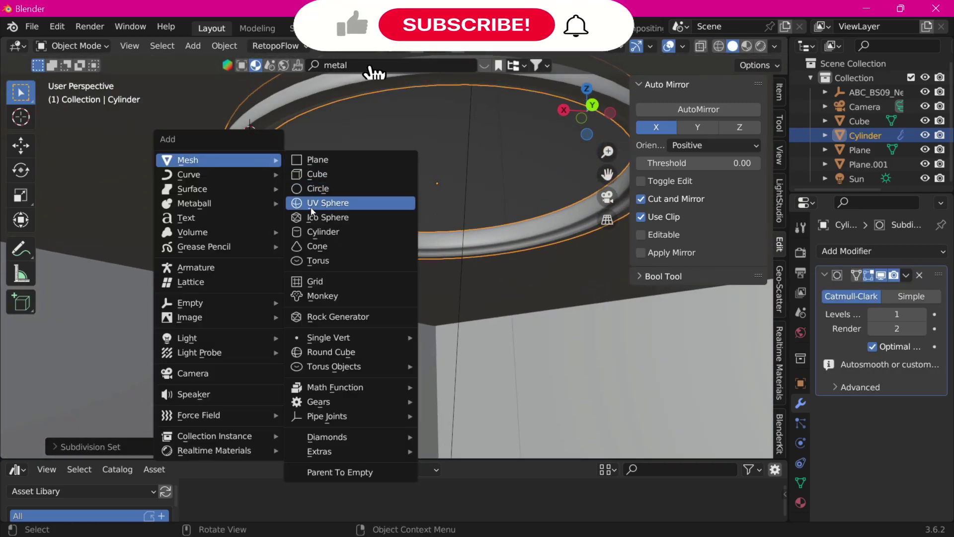
Step: Search BlenderKit for grass and drag a High grass clump onto the floor
left_click(328, 189)
mouse_move(328, 188)
middle_mouse_down()
mouse_move(499, 274)
mouse_move(482, 267)
middle_mouse_up()
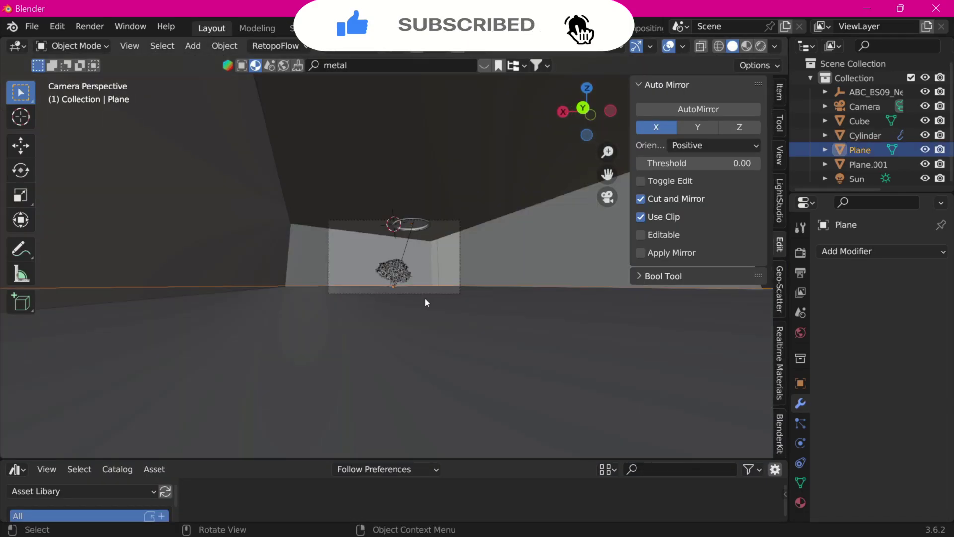
left_click(383, 65)
type("grass")
key("Return")
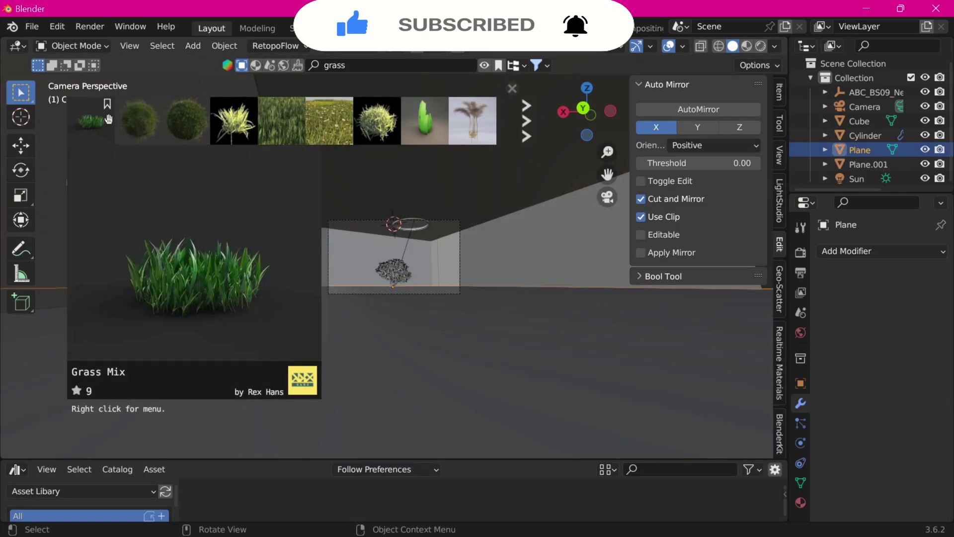
left_click_drag(234, 121, 443, 325)
Step: Select the grass clump together with the floor Plane, making the Plane active
left_click(781, 286)
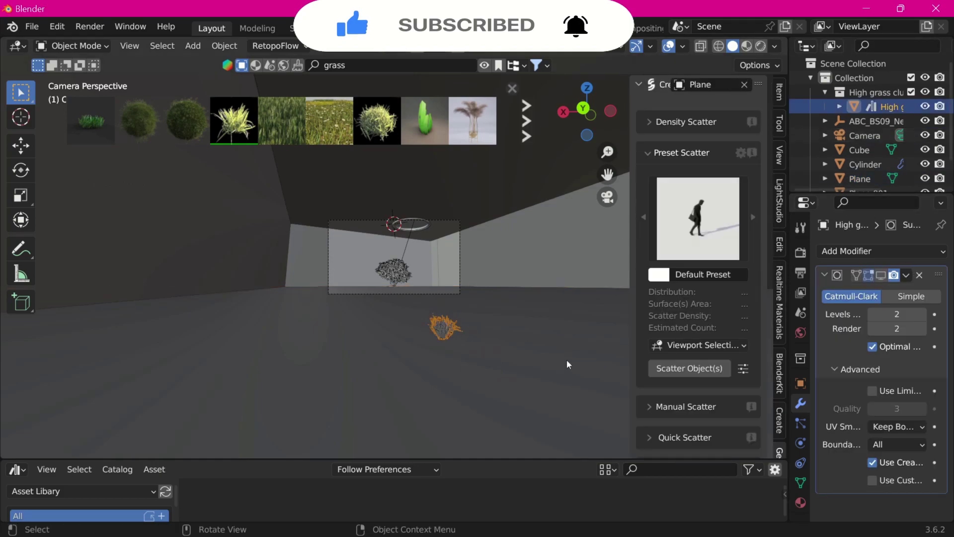
left_click(546, 355)
left_click(446, 330, "shift")
left_click(865, 135)
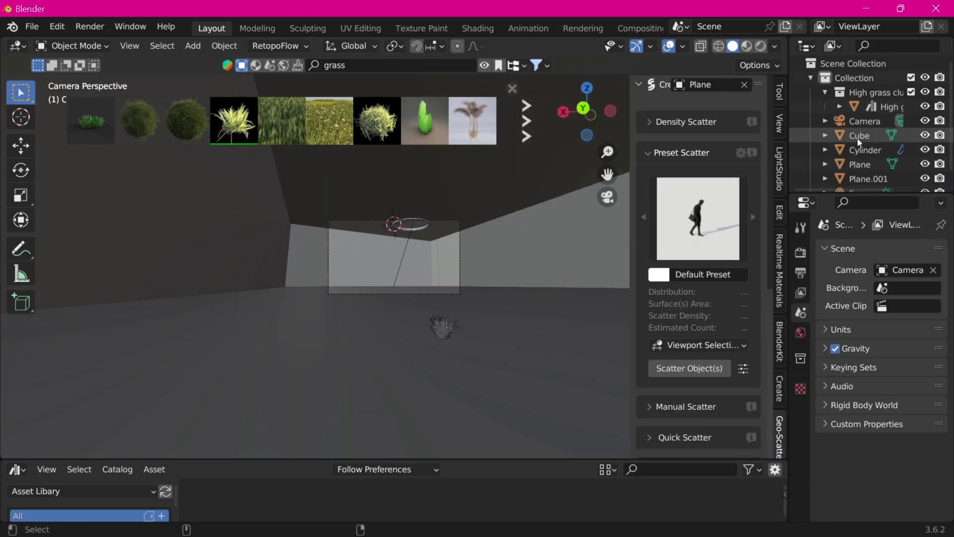
left_click(890, 106)
left_click(876, 121, "ctrl")
left_click(860, 178, "ctrl")
key("slash")
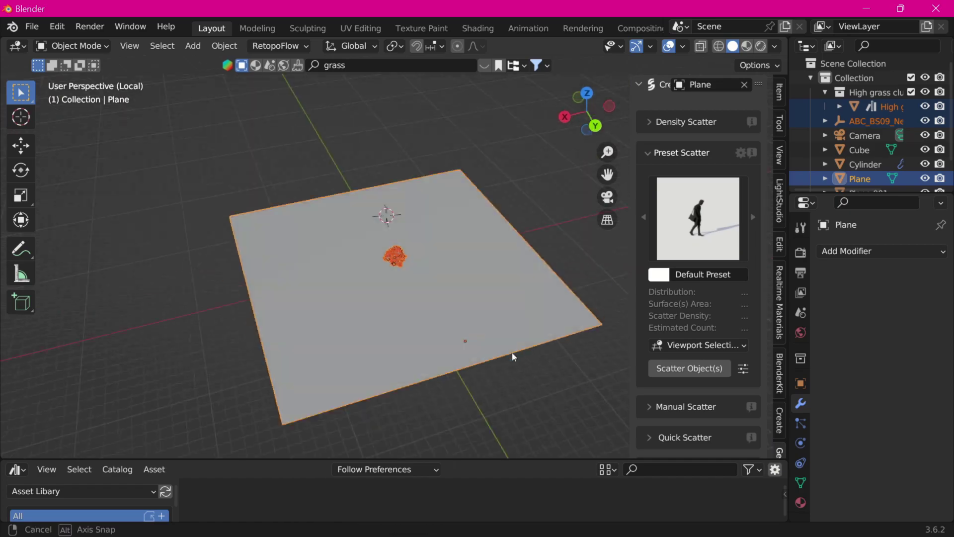
key("slash")
Step: Hide the ceiling box lid and the skylight ring
left_click(434, 221)
key("h")
left_click(351, 172)
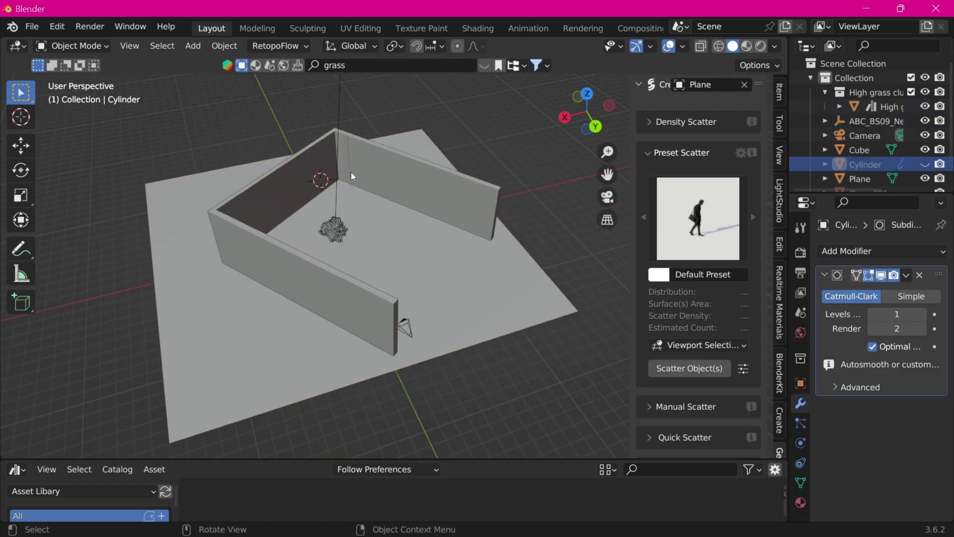
scroll(369, 288, "up", 4)
key("h")
Step: Start Geo-Scatter manual grass painting on the floor from top view
left_click(331, 187)
middle_click_drag(647, 299, 736, 342, "shift")
left_click(686, 406)
scroll(696, 298, "down", 5)
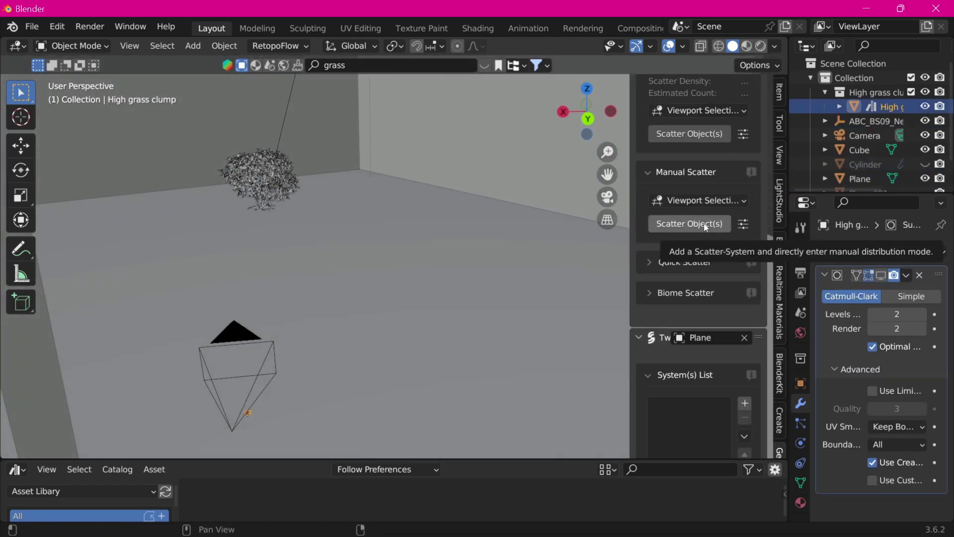
left_click(692, 222)
key("KP_7")
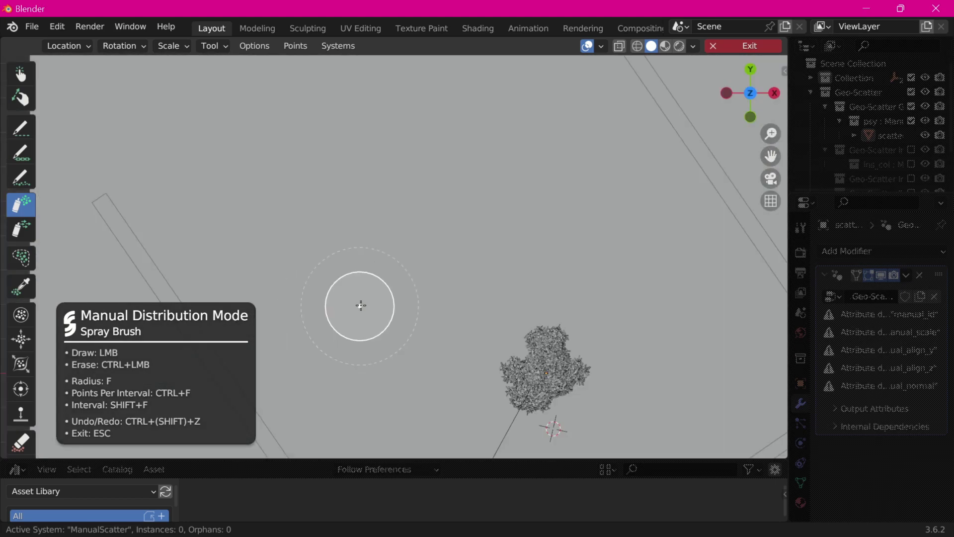
Step: Spray the first patches of grass along the floor's right arc
middle_click_drag(358, 302, 393, 183, "shift")
scroll(393, 183, "up", 3)
scroll(335, 191, "up", 1)
key("shift+f")
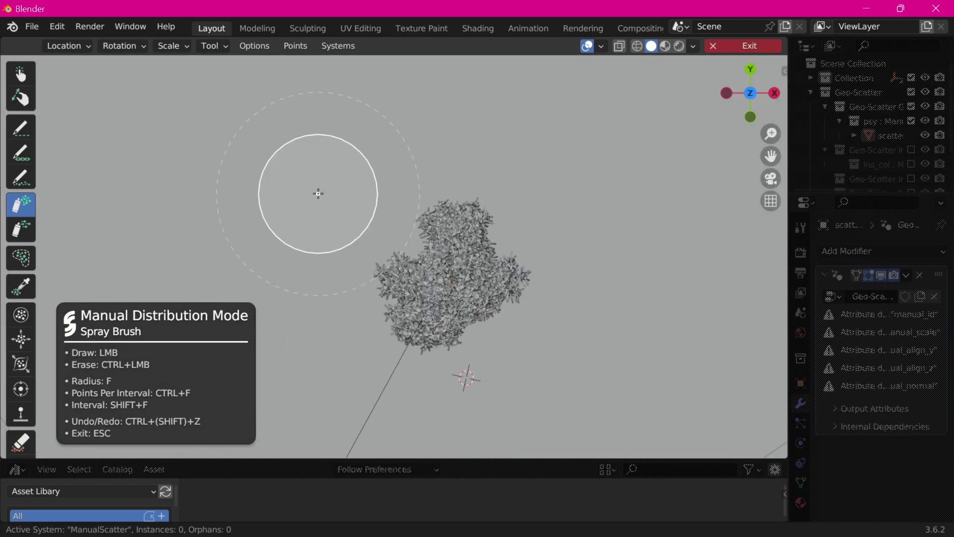
left_click_drag(317, 194, 396, 133)
middle_click_drag(396, 132, 630, 122)
left_click_drag(565, 223, 724, 128)
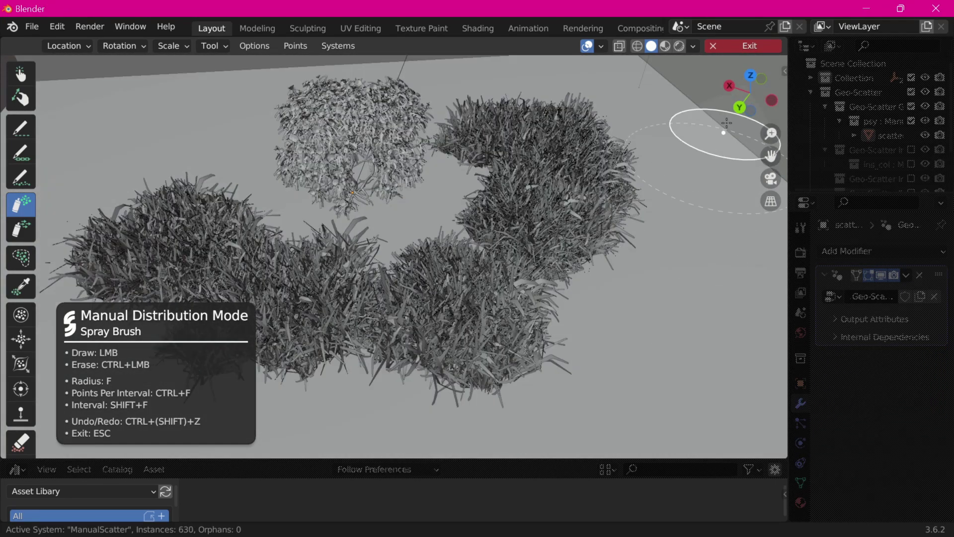
key("Escape")
Step: Confirm a 0.20 scale factor and resume manual grass painting
key("KP_0")
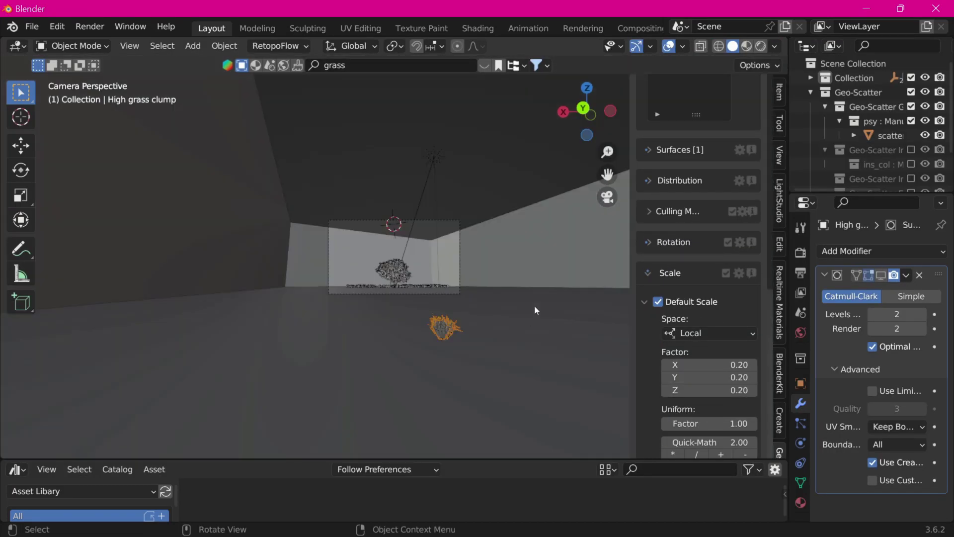
key("Return")
key("KP_0")
left_click(679, 180)
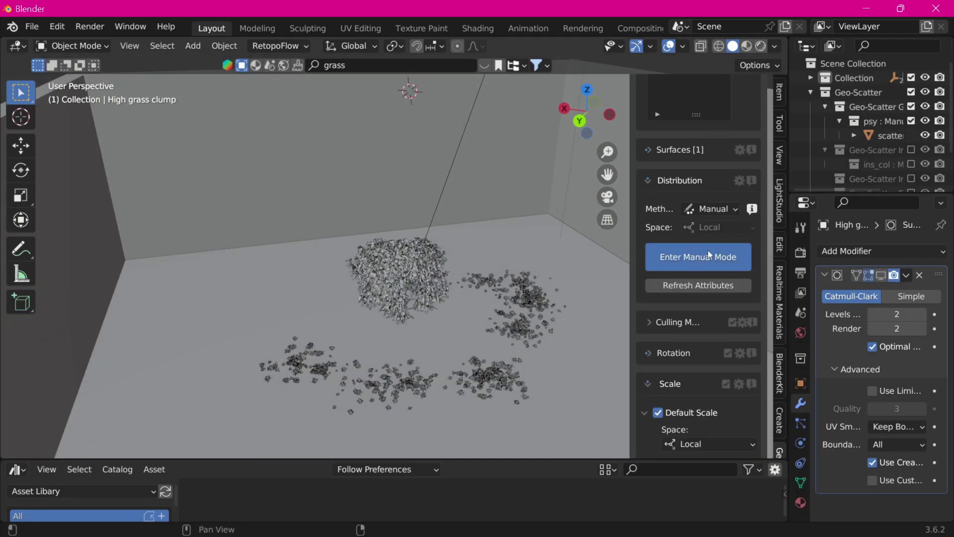
left_click(696, 254)
Step: Spray dense grass clumps across the floor from top view, then exit painting
left_click(750, 73)
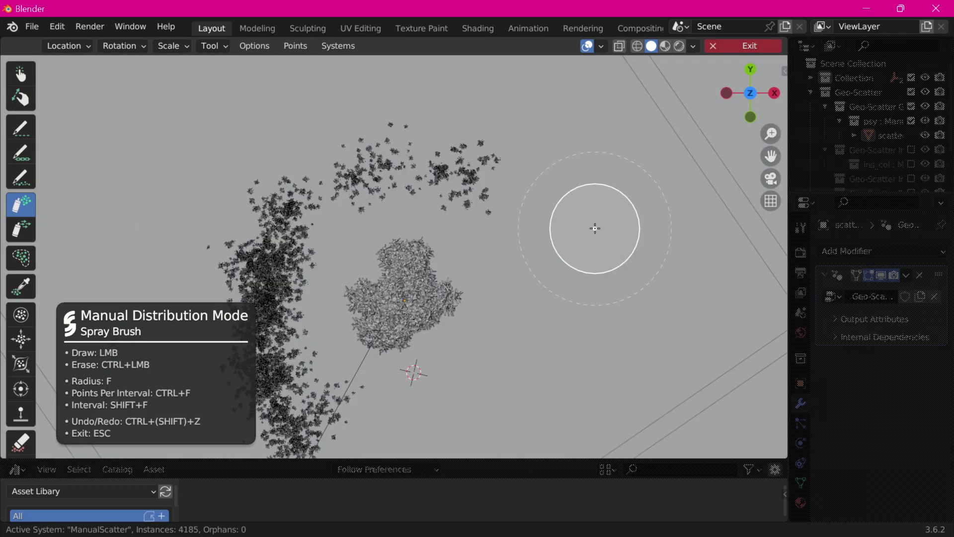
mouse_move(366, 312)
left_mouse_down()
mouse_move(389, 149)
mouse_move(426, 154)
mouse_move(468, 219)
mouse_move(520, 121)
mouse_move(624, 292)
mouse_move(590, 277)
mouse_move(591, 221)
left_mouse_up()
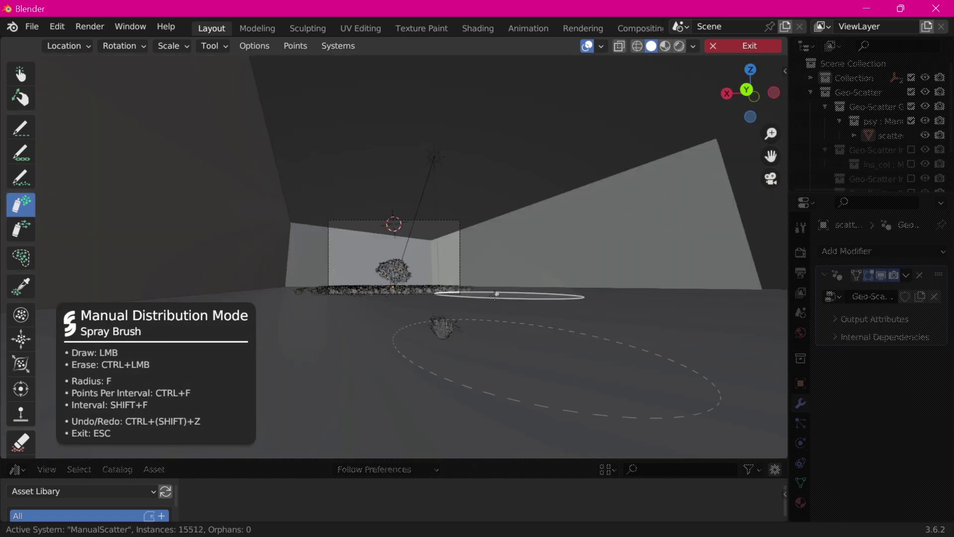
middle_click_drag(495, 295, 562, 339)
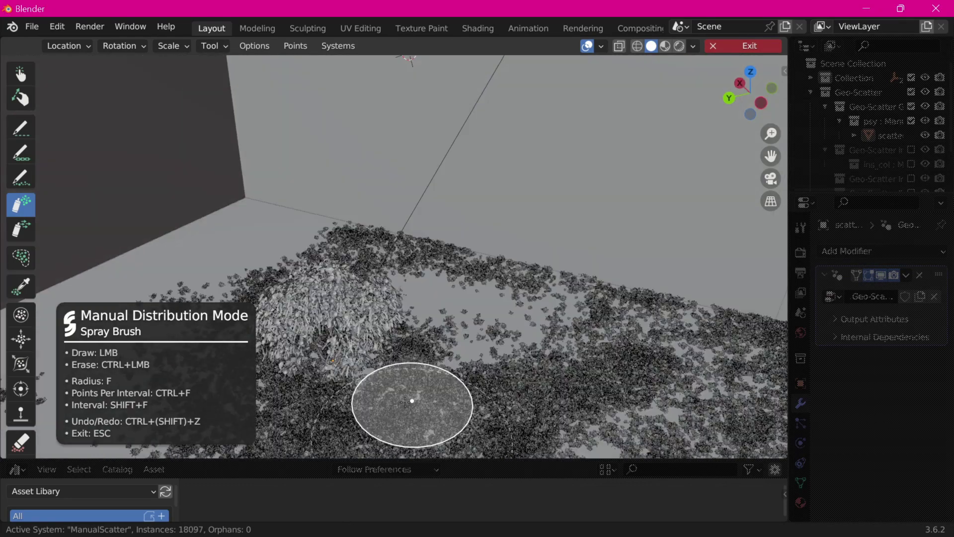
left_click_drag(411, 401, 476, 356)
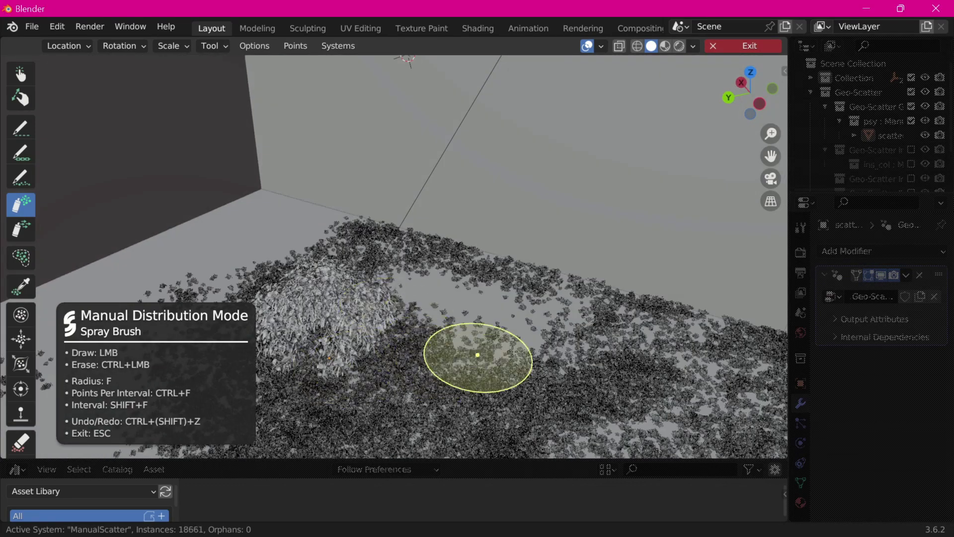
left_click(732, 46)
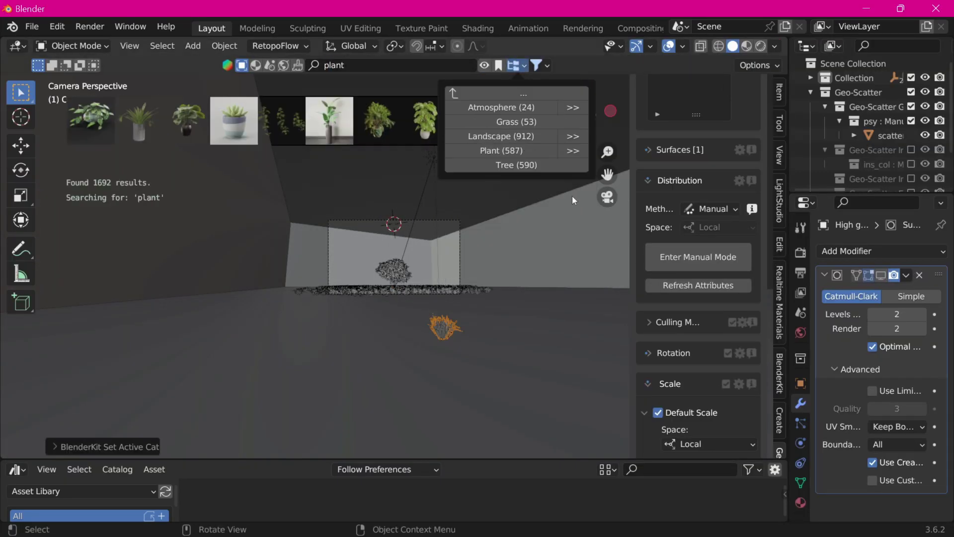
Step: Switch the asset browser to the plant library and pick the GS PaperWhite asset
scroll(476, 121, "down", 3)
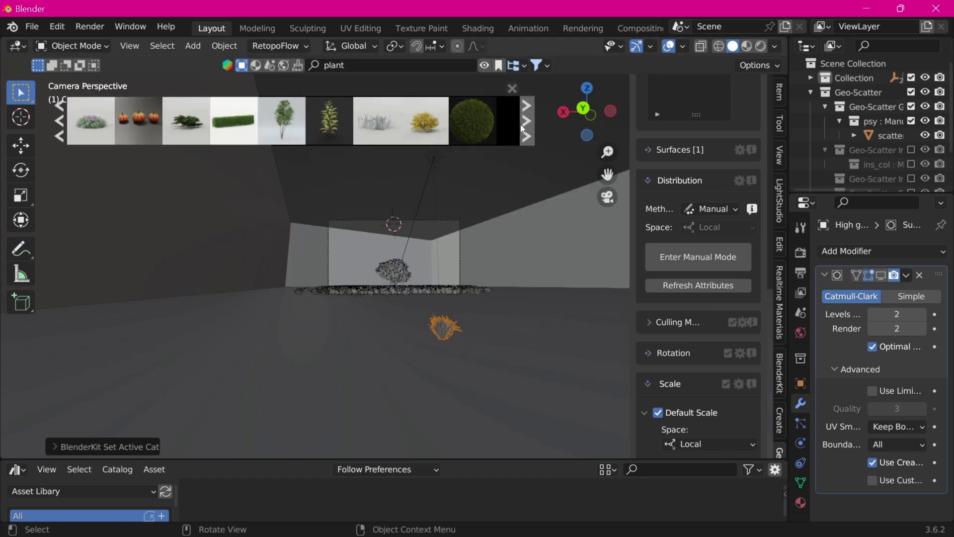
scroll(477, 121, "down", 3)
left_click(82, 492)
left_click(74, 394)
left_click_drag(208, 461, 209, 365)
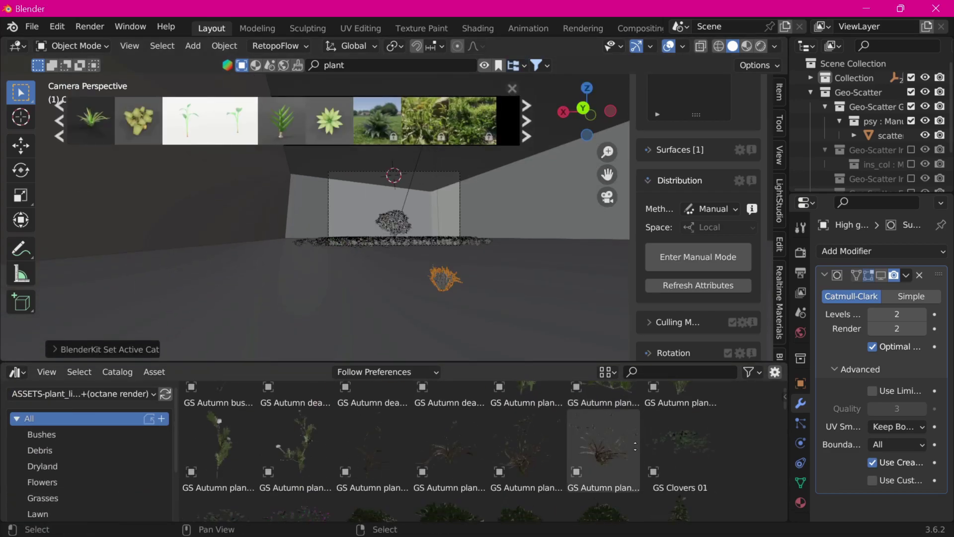
scroll(604, 490, "down", 5)
scroll(604, 490, "down", 5)
scroll(604, 489, "down", 5)
scroll(569, 450, "down", 5)
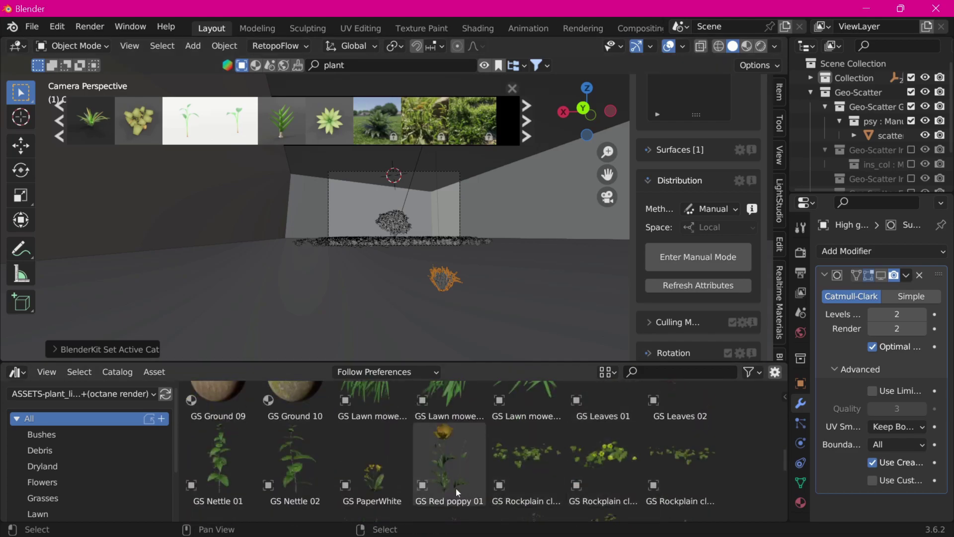
left_click(373, 464)
Step: Spray GS PaperWhite flowers onto the floor near the bush
scroll(698, 223, "up", 5)
left_click(699, 191)
left_click(706, 224)
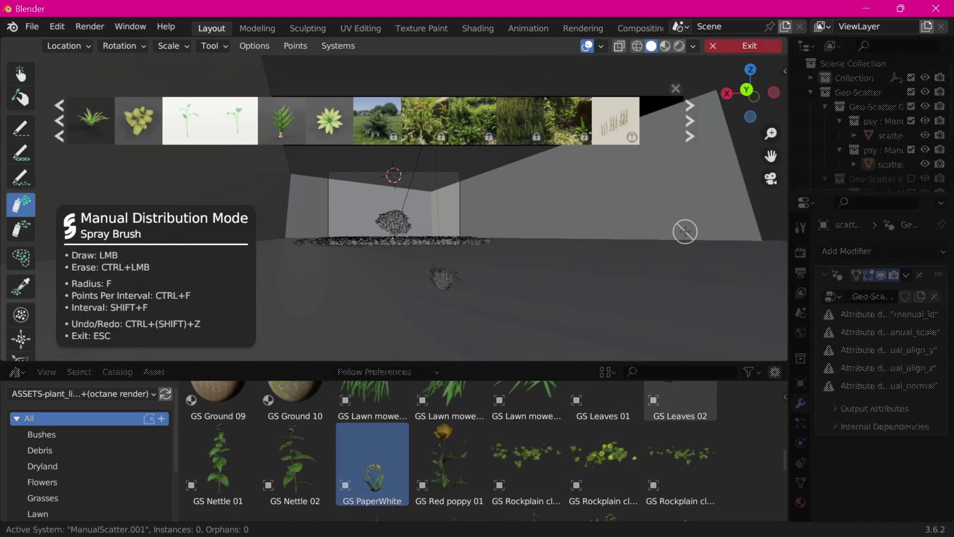
left_click_drag(389, 171, 390, 180)
key("f")
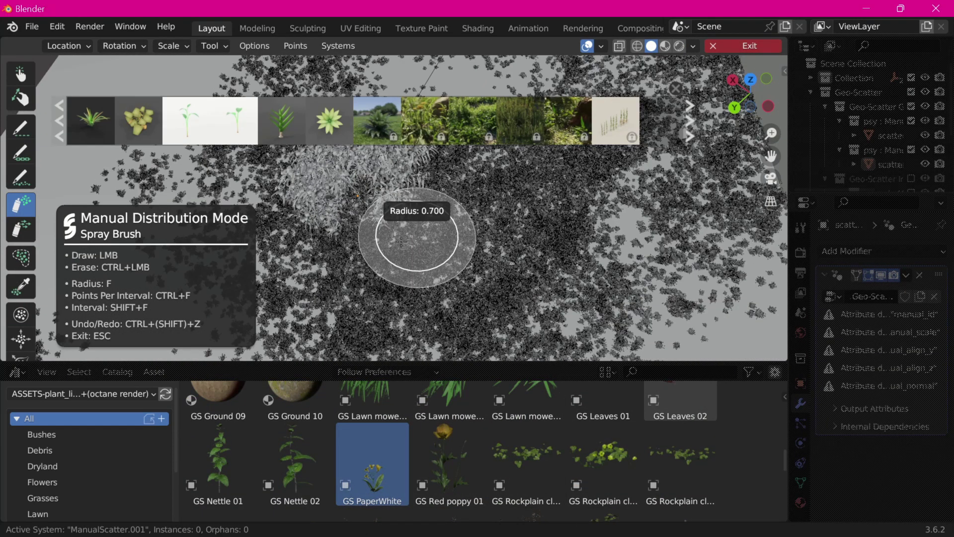
left_click(438, 244)
key("Escape")
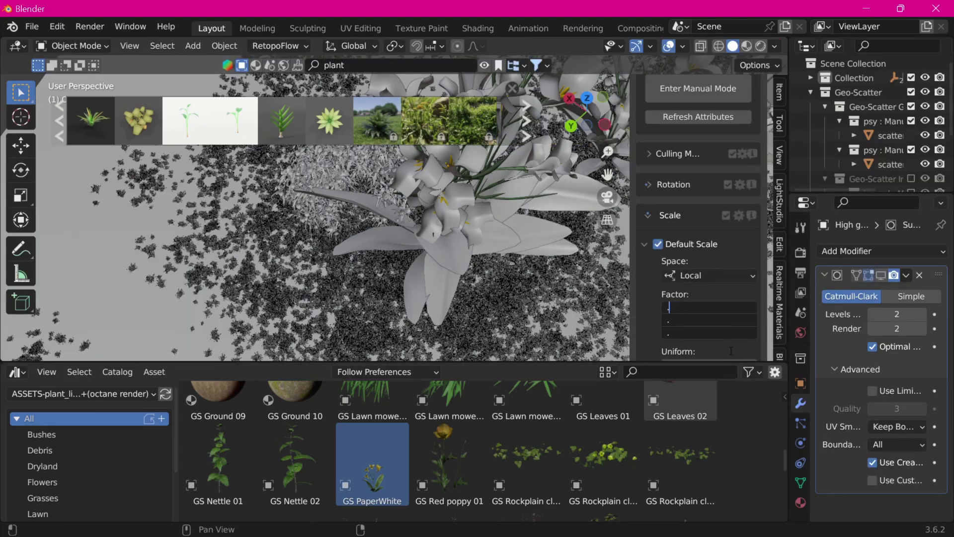
Step: Shrink the PaperWhite instances to 0.10 scale and spray more around the bush
middle_click_drag(497, 308, 503, 239)
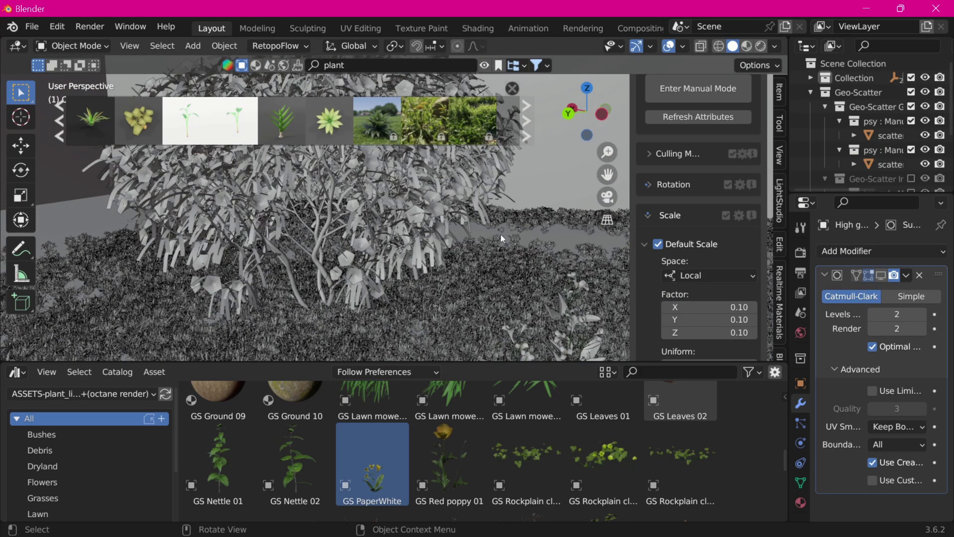
key("KP_0")
left_click(761, 46)
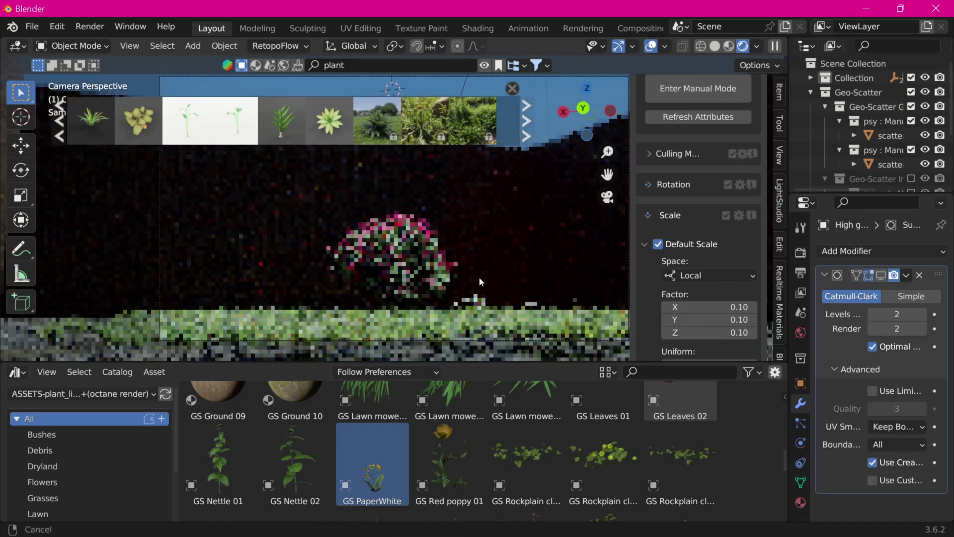
middle_click_drag(403, 219, 400, 259)
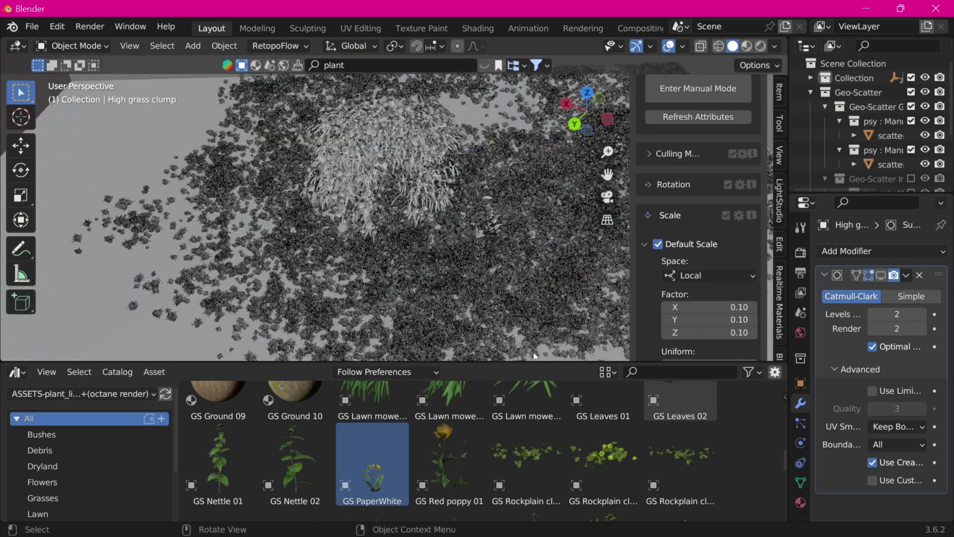
left_click(698, 88)
left_click_drag(405, 271, 299, 220)
mouse_move(299, 219)
middle_mouse_down()
mouse_move(571, 192)
mouse_move(345, 273)
mouse_move(398, 267)
mouse_move(558, 386)
middle_mouse_up()
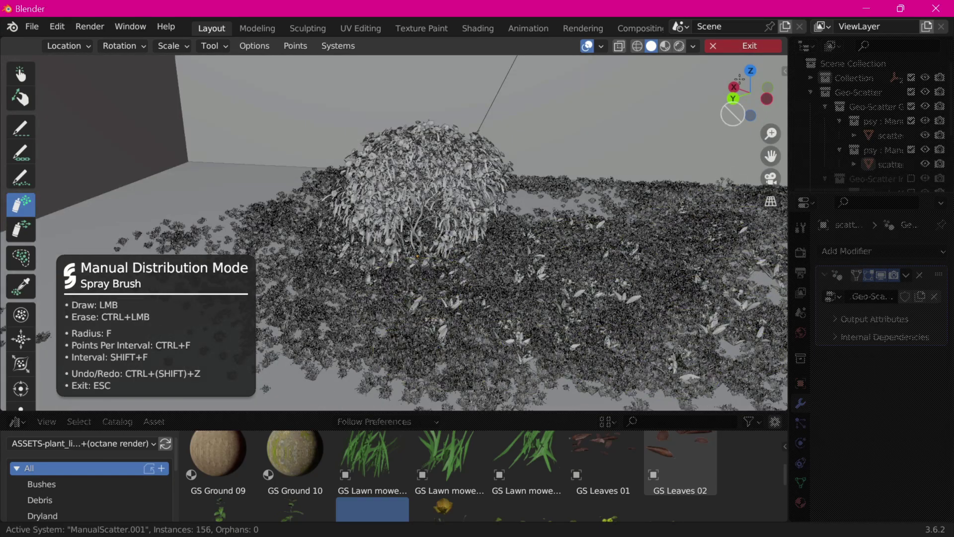
key("Escape")
scroll(547, 467, "down", 3)
scroll(546, 467, "up", 3)
Step: Scatter the currently chosen plant asset onto the back wall in camera view
left_click_drag(497, 413, 491, 448)
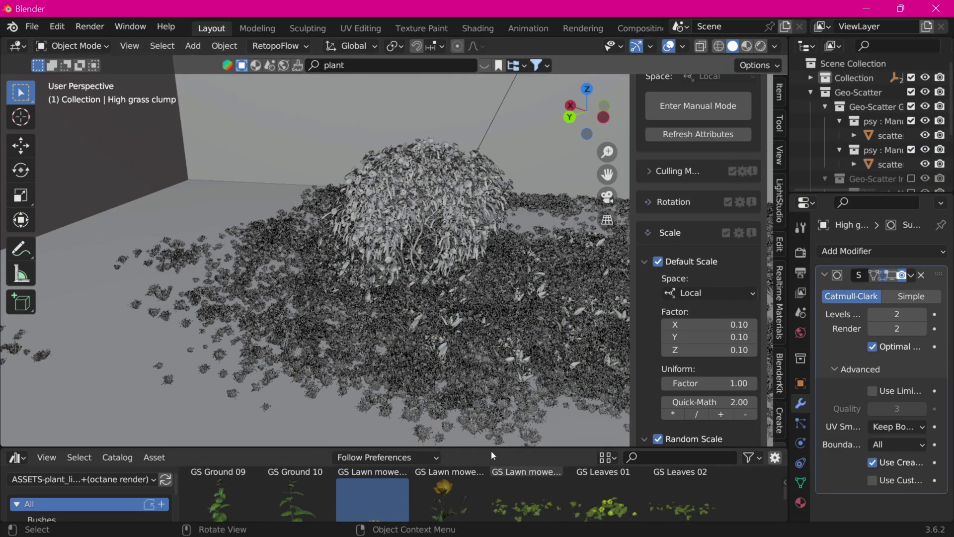
key("KP_0")
scroll(557, 288, "down", 4)
scroll(489, 276, "down", 2)
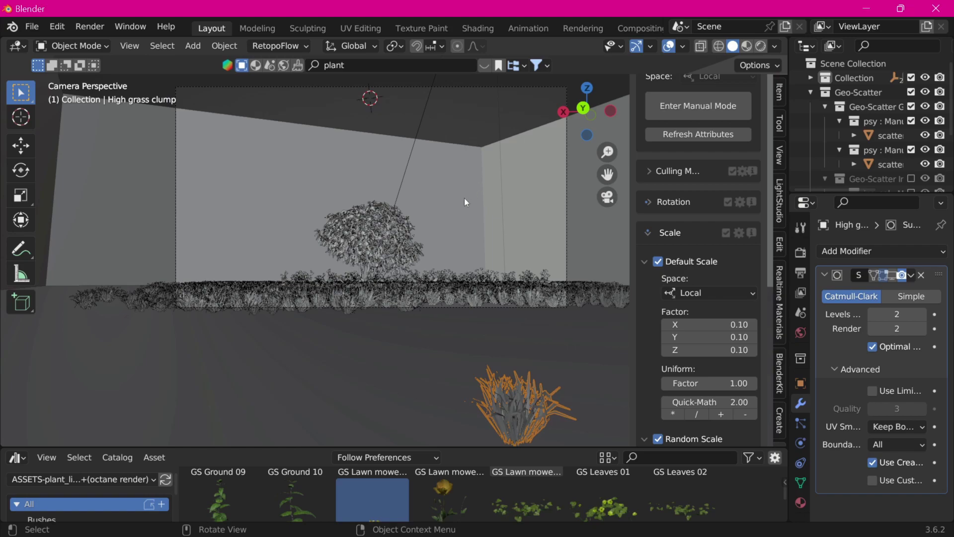
scroll(743, 251, "up", 10)
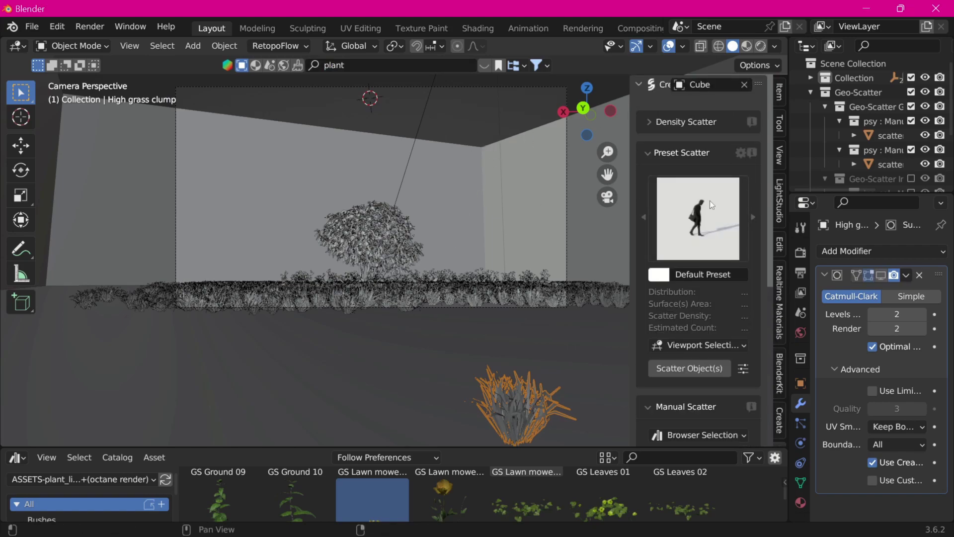
scroll(706, 248, "down", 1)
left_click(703, 202)
left_click_drag(475, 155, 472, 185)
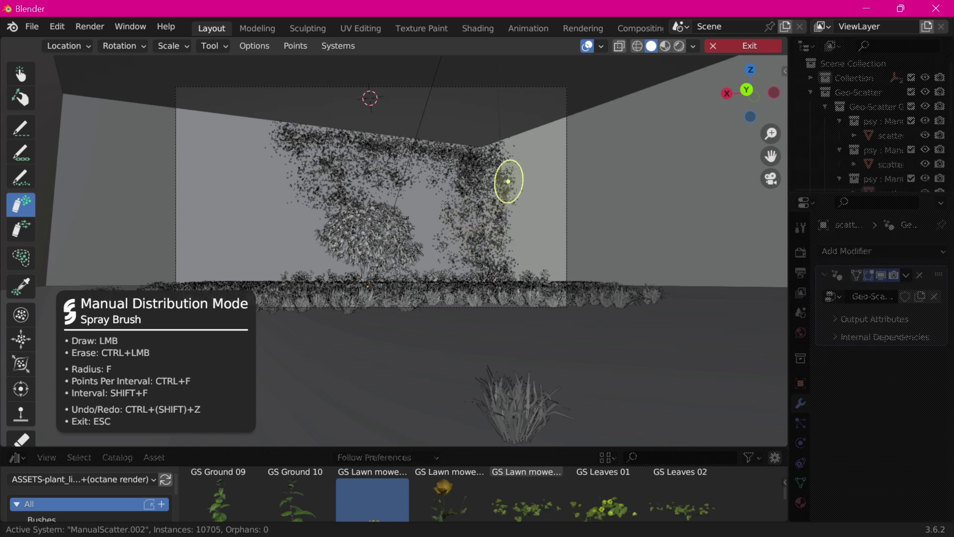
key("Escape")
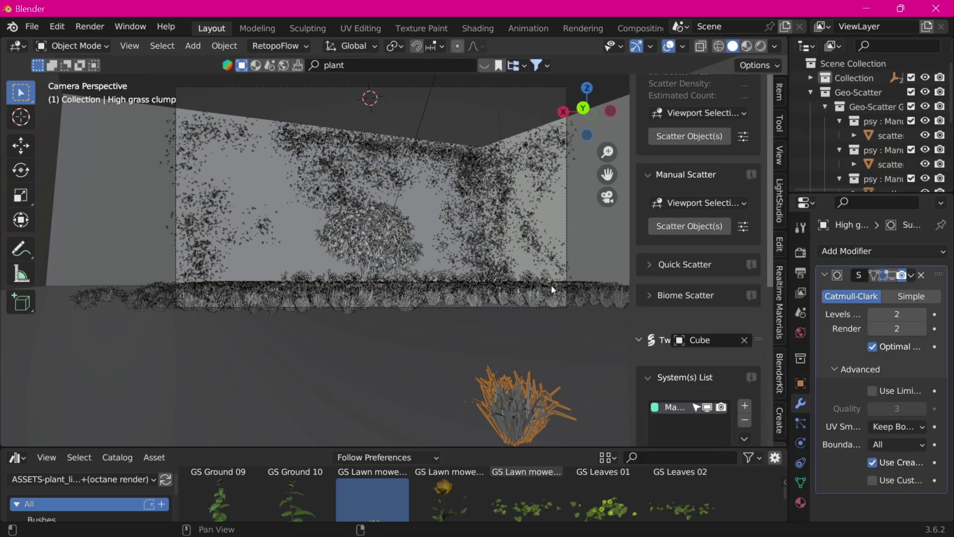
Step: Search assets for 'da' and spray GS Daisies across the back wall
left_click_drag(646, 449, 646, 382)
scroll(656, 409, "down", 3)
left_click(661, 390)
type("da")
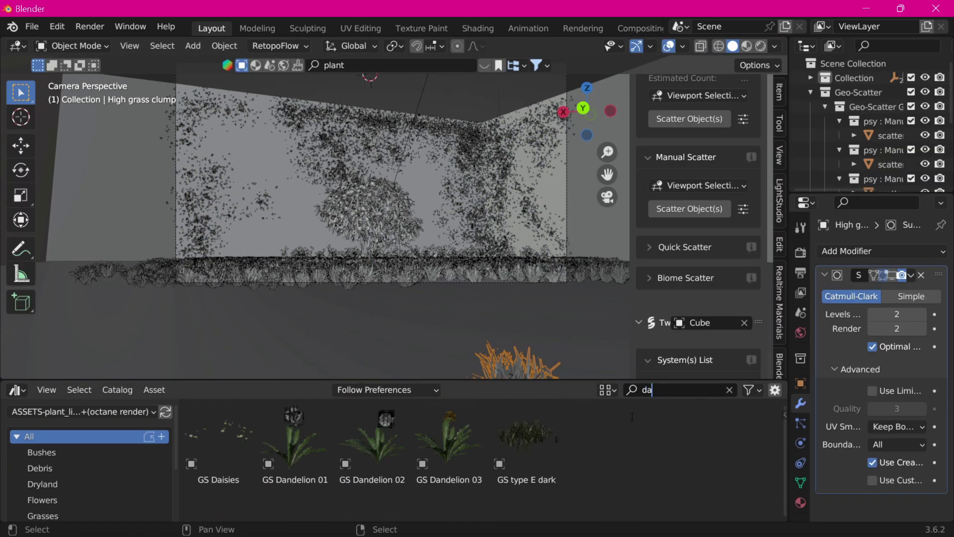
left_click(218, 442)
left_click(694, 214)
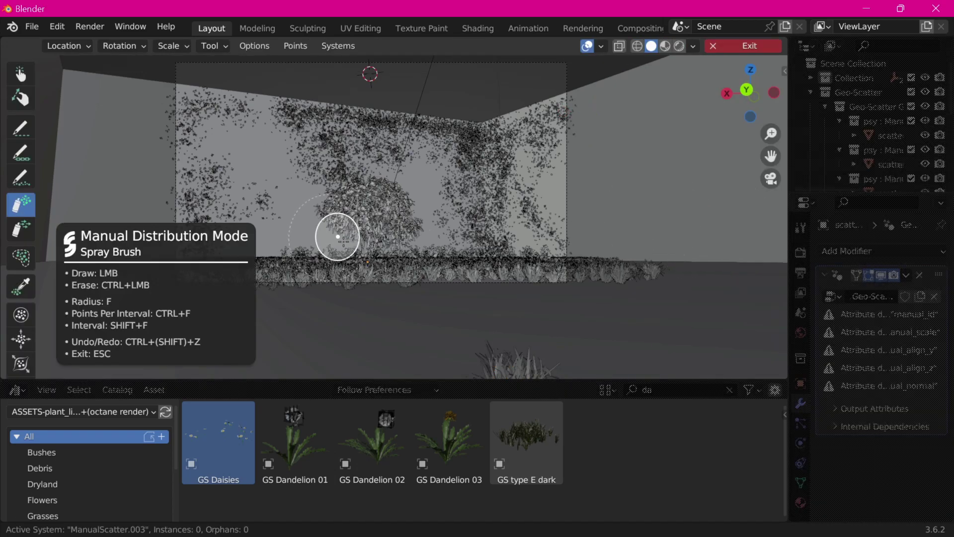
left_click_drag(261, 120, 250, 177)
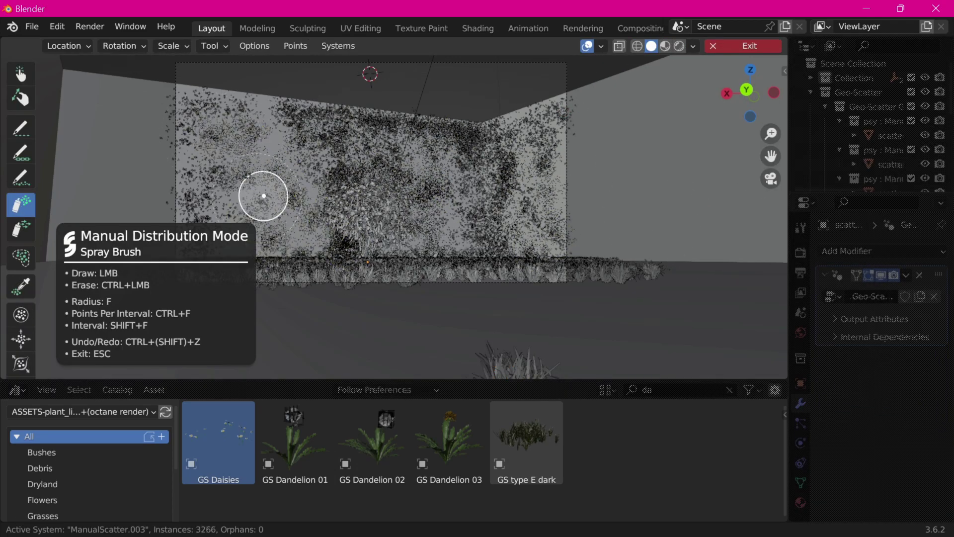
left_click(743, 45)
Step: Enlarge the scattered daisies to a 2.00 scale factor
scroll(696, 209, "down", 5)
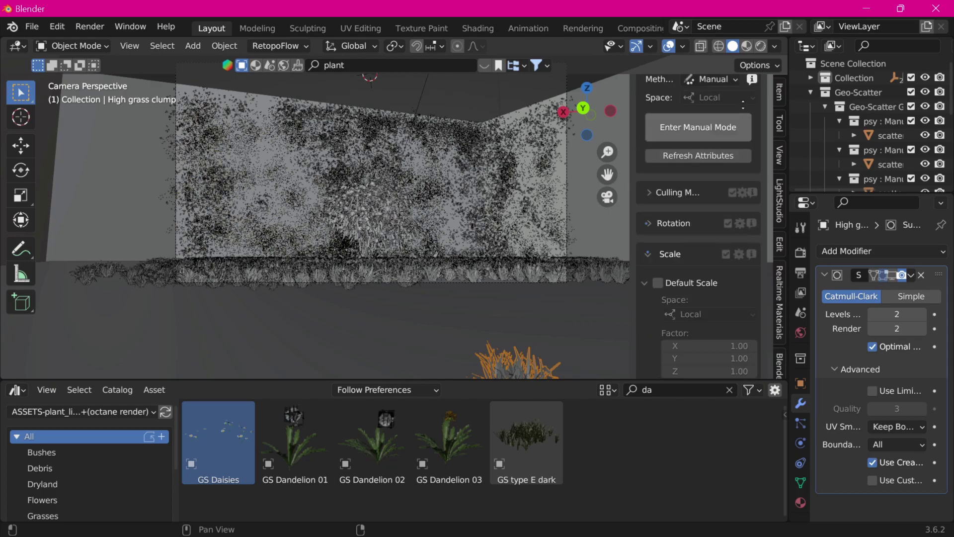
scroll(696, 208, "down", 3)
left_click_drag(733, 319, 730, 331)
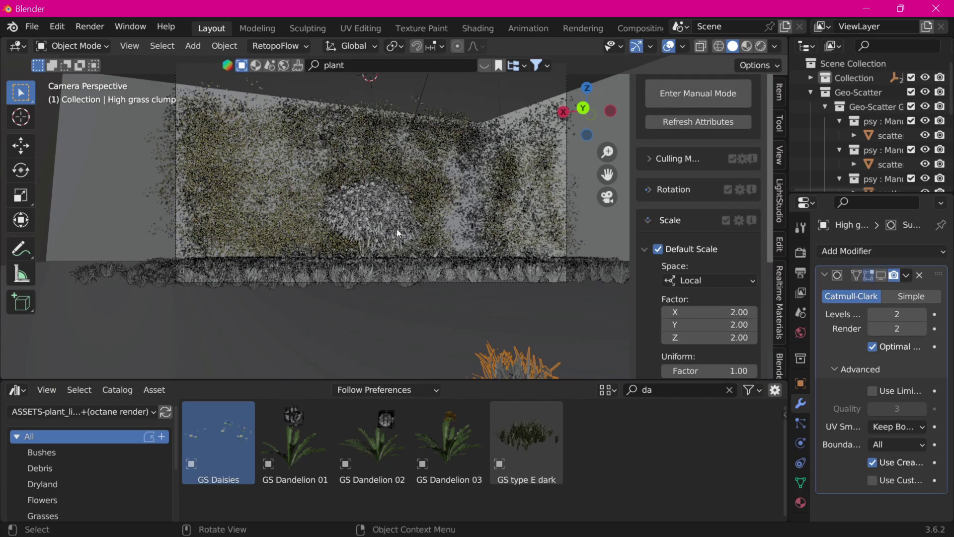
scroll(706, 341, "up", 4)
scroll(716, 298, "up", 4)
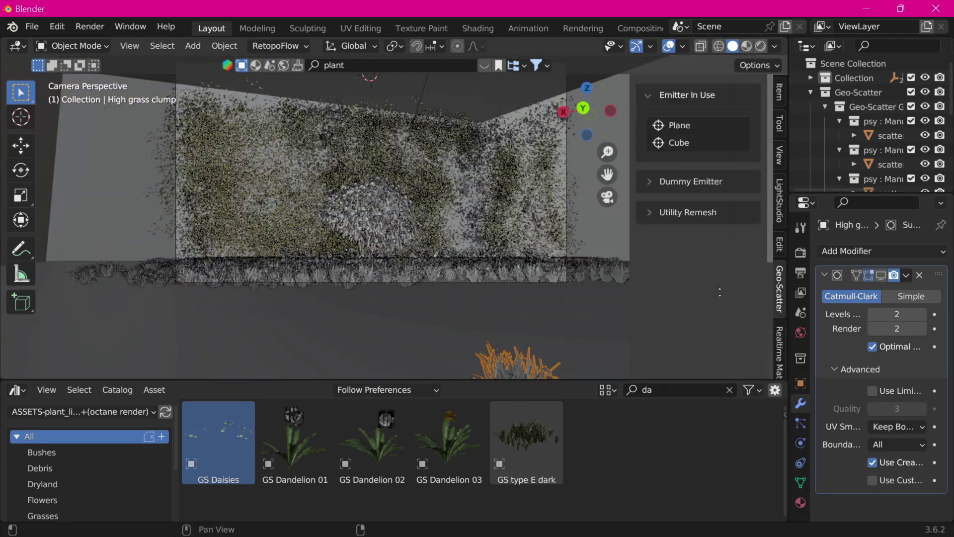
scroll(720, 292, "down", 5)
scroll(720, 293, "down", 5)
Step: Spray more grass clumps along the floor by the wall and preview rendered shading
left_click(726, 260)
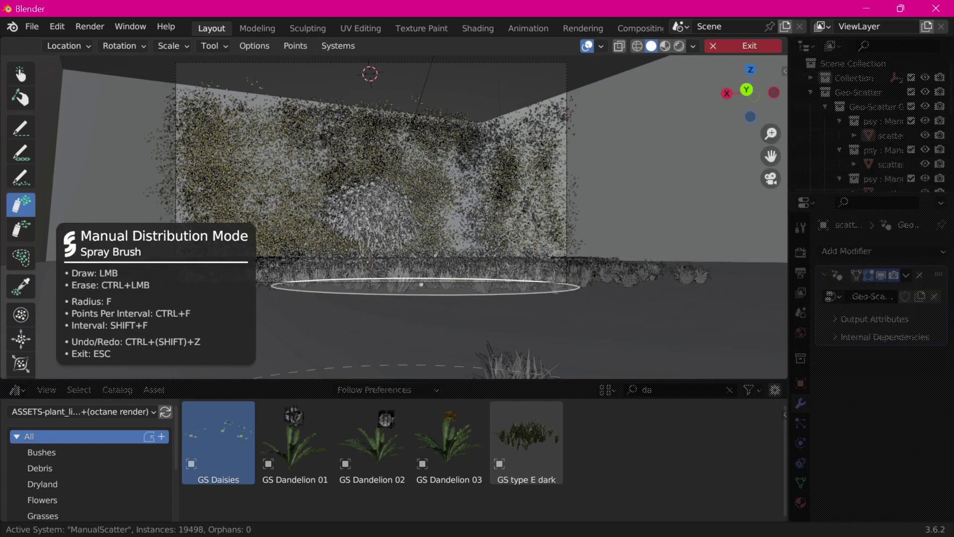
left_click_drag(370, 285, 611, 338)
key("Escape")
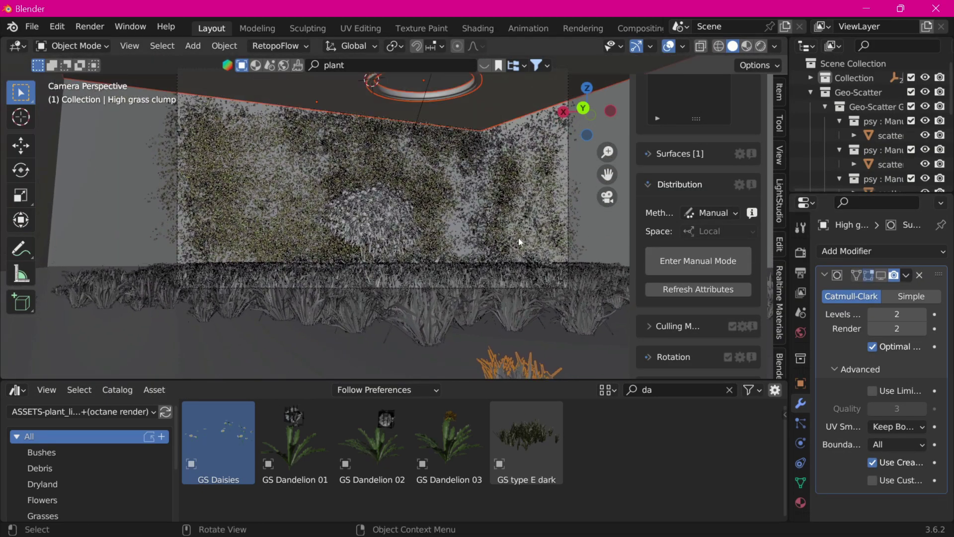
key("shift+z")
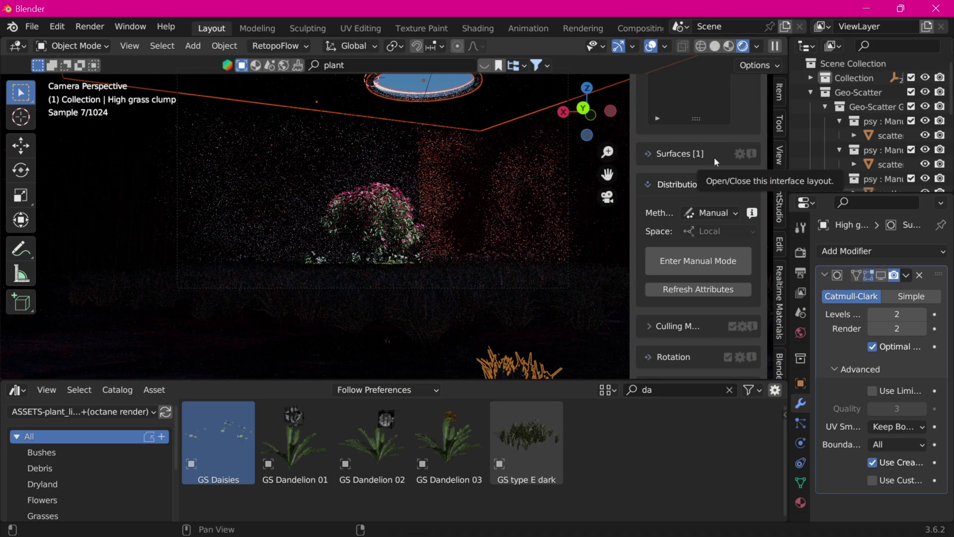
Step: Set the Cycles render device to GPU Compute and go to the Shading workspace
left_click(801, 252)
left_click(909, 287)
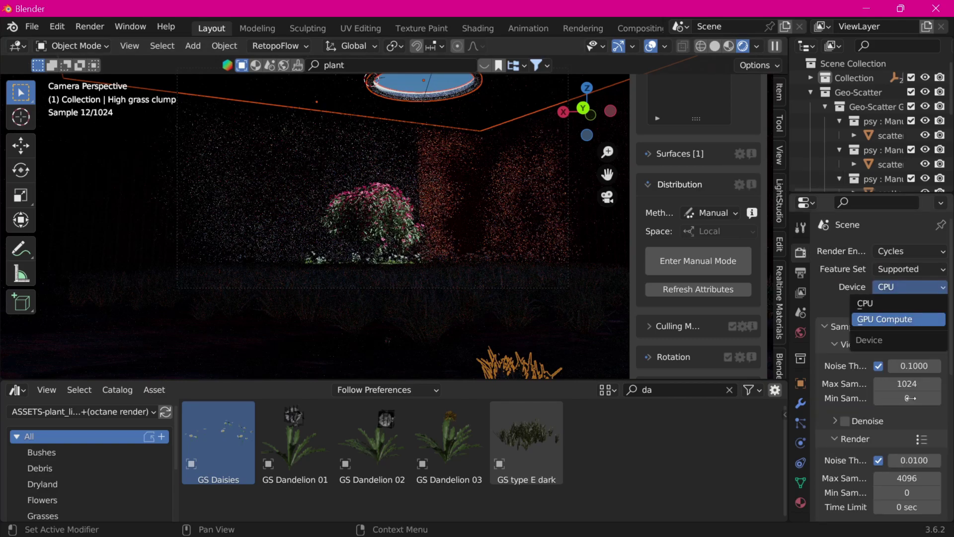
left_click(890, 319)
type("10")
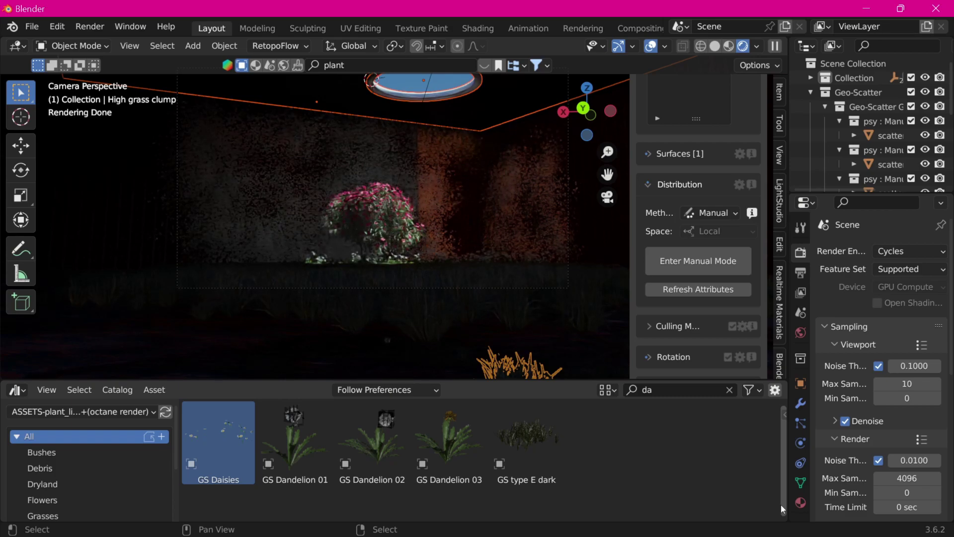
left_click(478, 28)
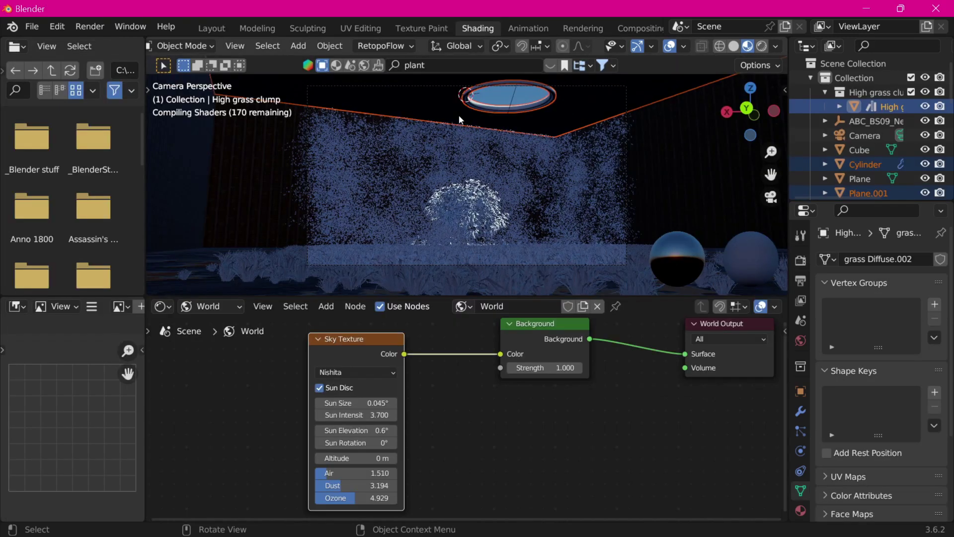
Step: Hide the grass scatter system from the viewport in Geo-Scatter's systems list
middle_click_drag(459, 114, 477, 124)
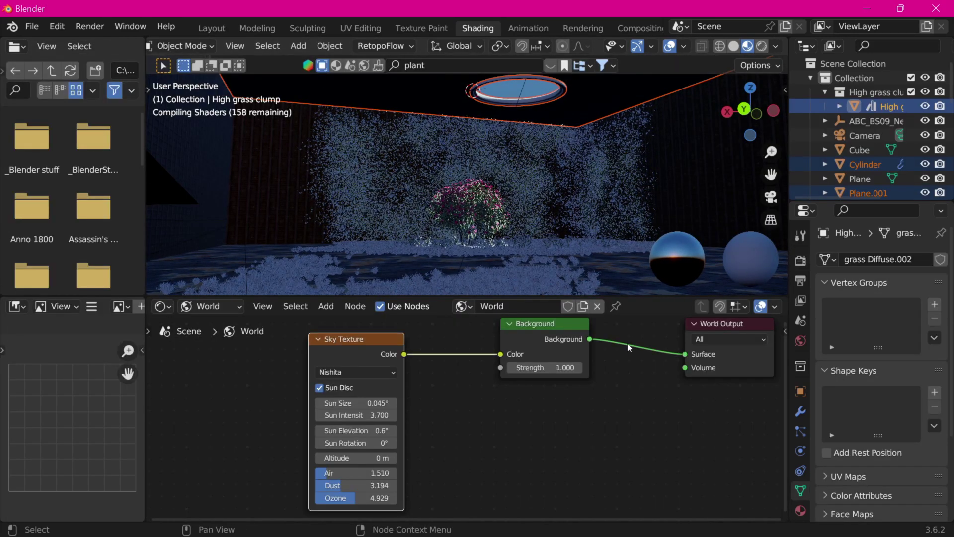
key("KP_0")
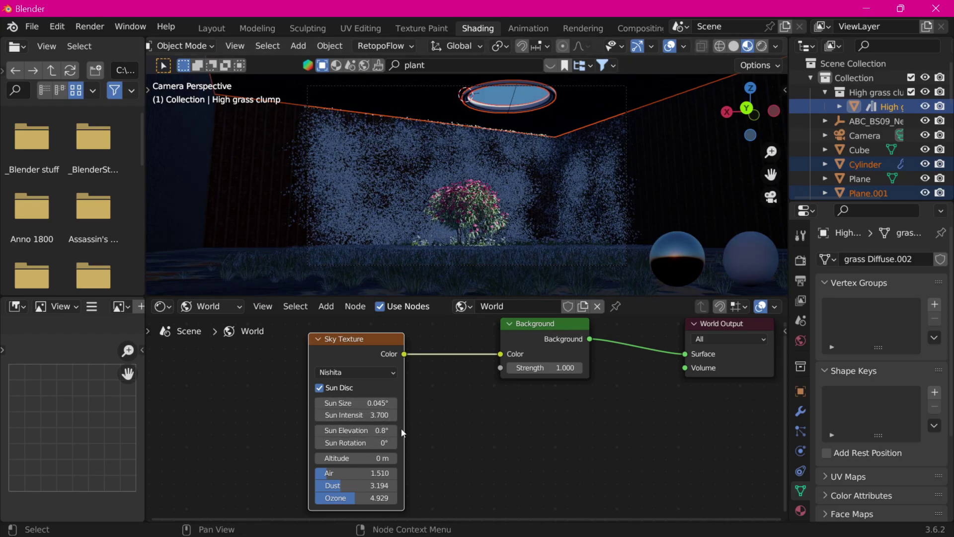
scroll(447, 422, "up", 1)
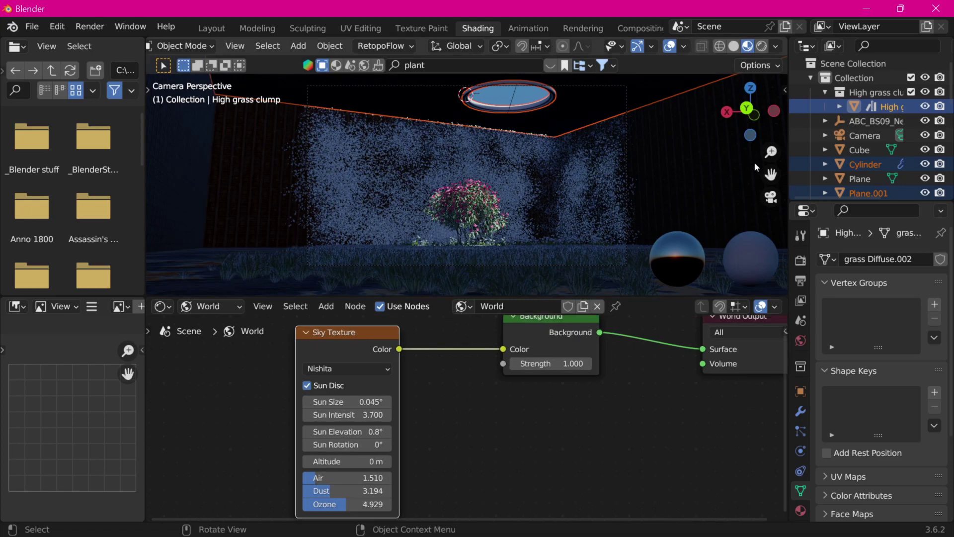
scroll(497, 174, "up", 2)
left_click(735, 46)
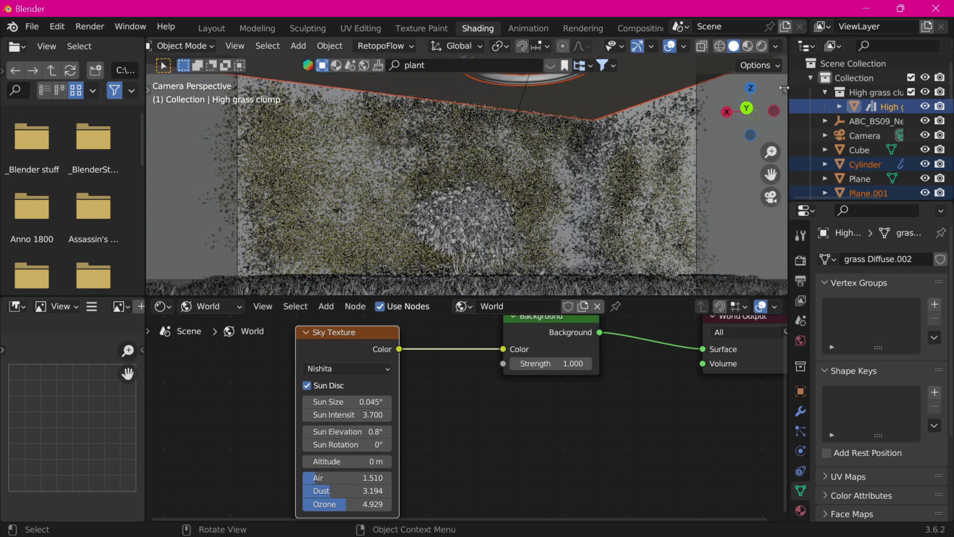
left_click_drag(785, 88, 631, 88)
left_click(780, 264)
scroll(707, 239, "down", 5)
scroll(707, 238, "down", 5)
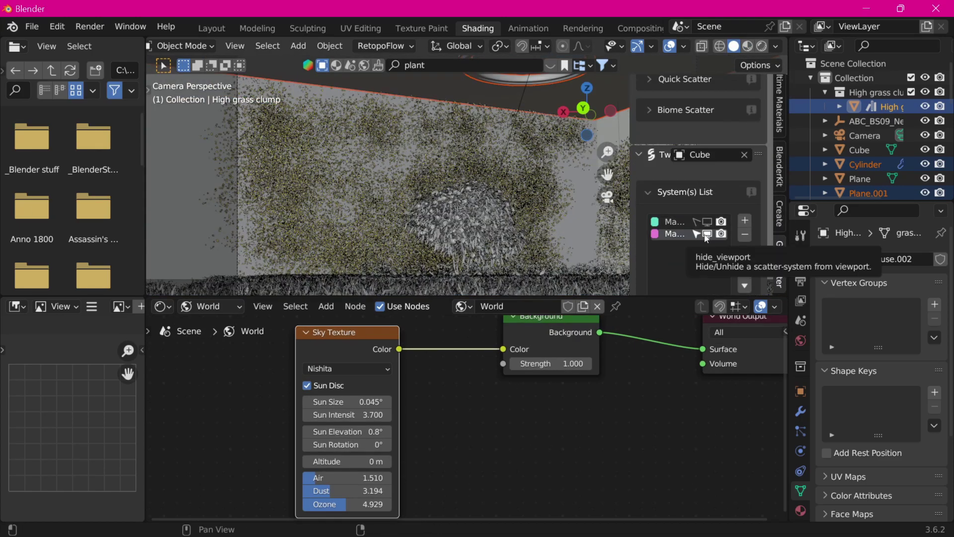
left_click(707, 234)
Step: Switch to Rendered shading and set the Sky Texture's Sun Elevation to 2°
left_click(749, 46)
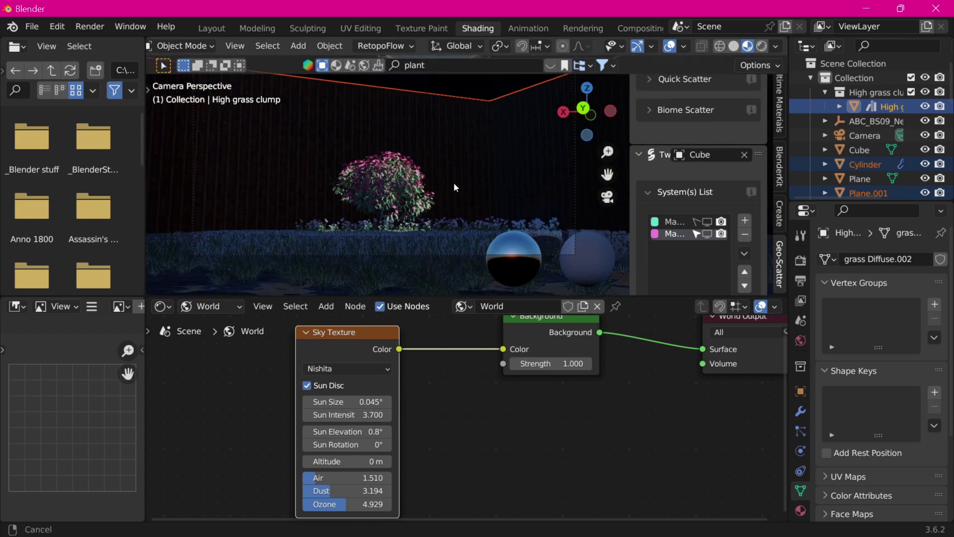
left_click(762, 47)
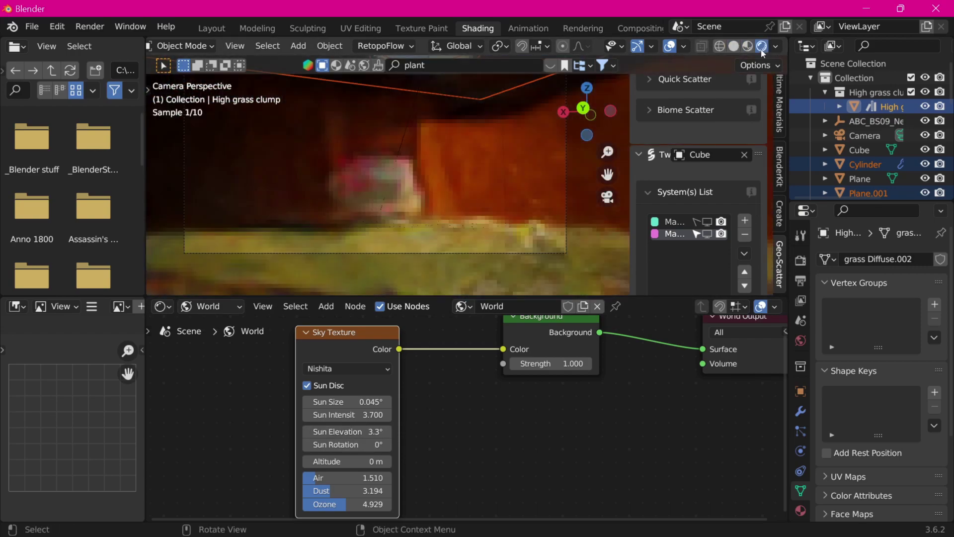
left_click(801, 411)
left_click(801, 261)
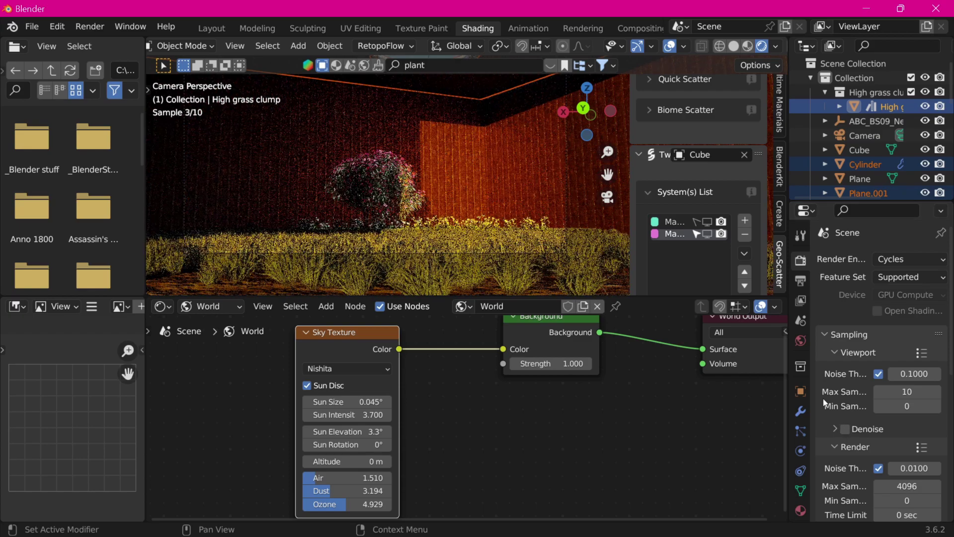
left_click(347, 432)
type("2")
key("Return")
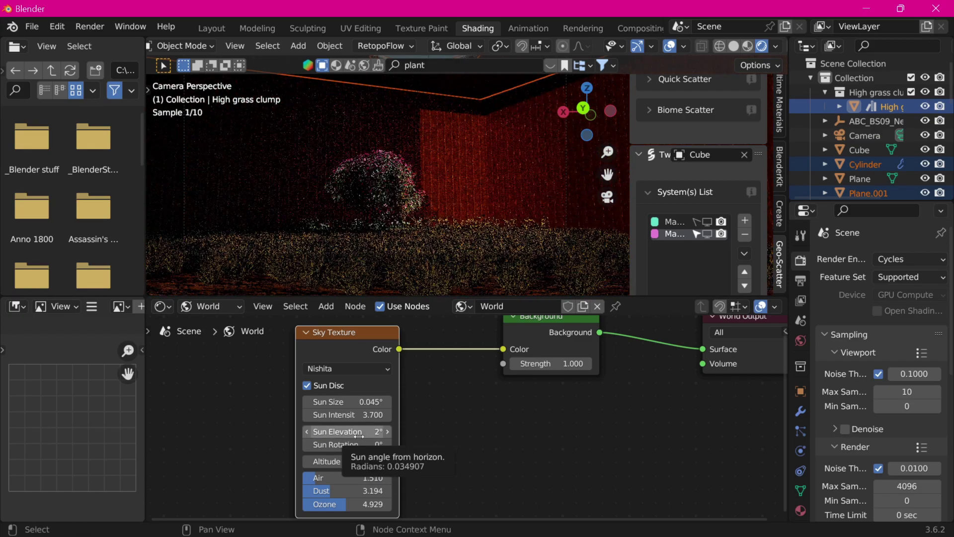
mouse_move(468, 208)
middle_mouse_down()
mouse_move(471, 245)
mouse_move(454, 163)
middle_mouse_up()
Step: Slide and extrude the room Cube's wall geometry in Edit Mode
left_click(454, 163)
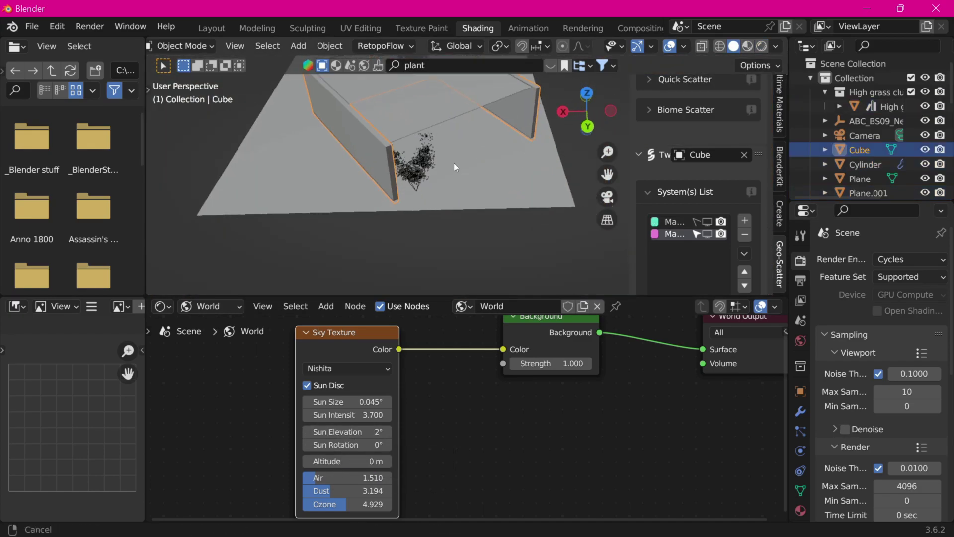
key("Tab")
key("g")
key("g")
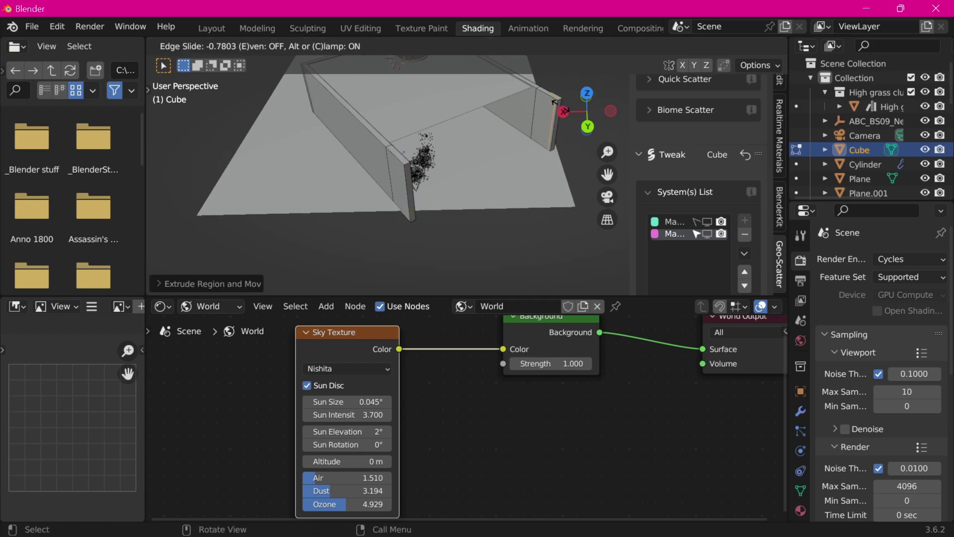
middle_click_drag(557, 120, 348, 150)
key("e")
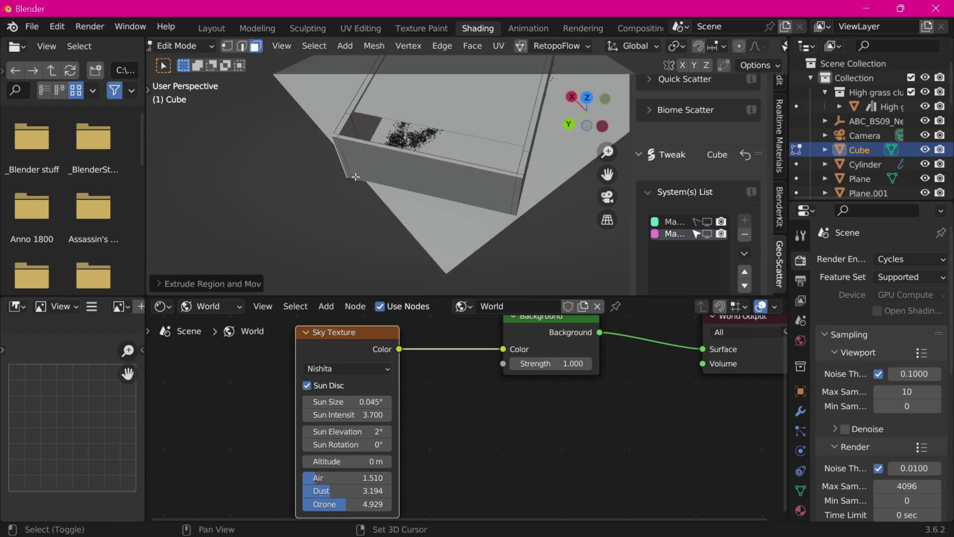
key("Tab")
Step: Move the Plane.001 ceiling geometry along the Y axis
left_click(407, 165)
key("Tab")
key("g")
key("y")
key("y")
key("Escape")
key("Tab")
mouse_move(406, 165)
middle_mouse_down()
mouse_move(455, 222)
mouse_move(447, 209)
middle_mouse_up()
left_click(484, 220)
key("Tab")
Step: Check the closed box in X-ray, then return to the camera view
key("alt+z")
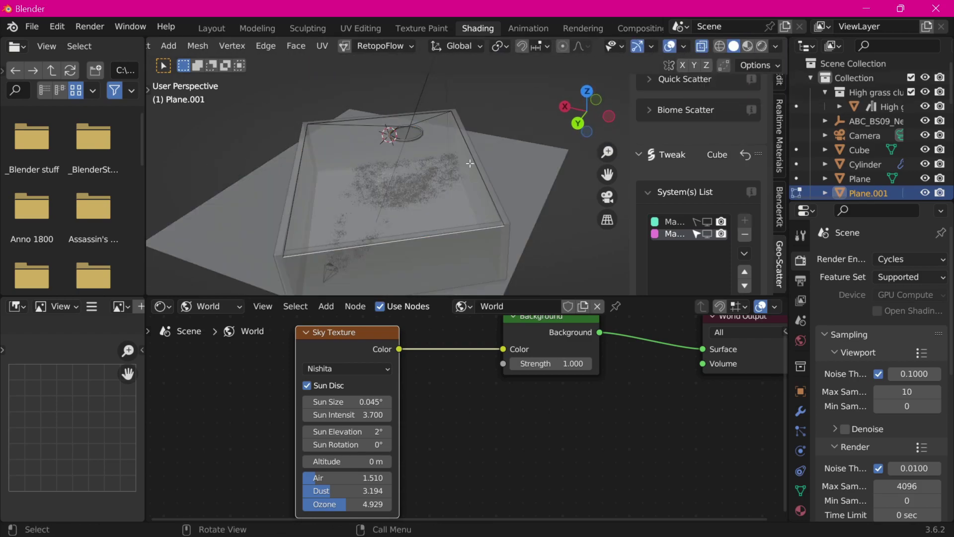
middle_click_drag(470, 166, 456, 97)
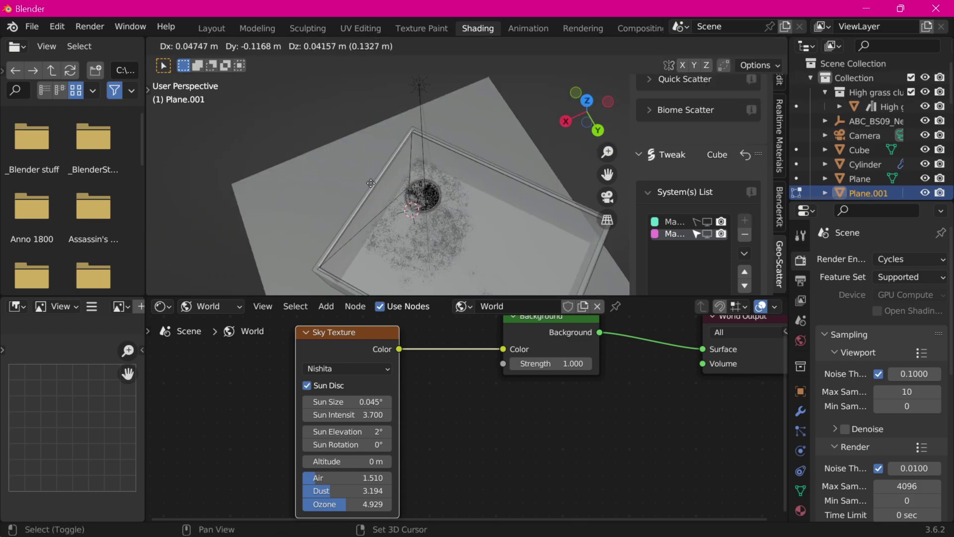
key("Tab")
key("alt+z")
key("KP_0")
Step: Raise the Sky Texture sun to 96.8° elevation with 35.9 intensity
left_click(761, 47)
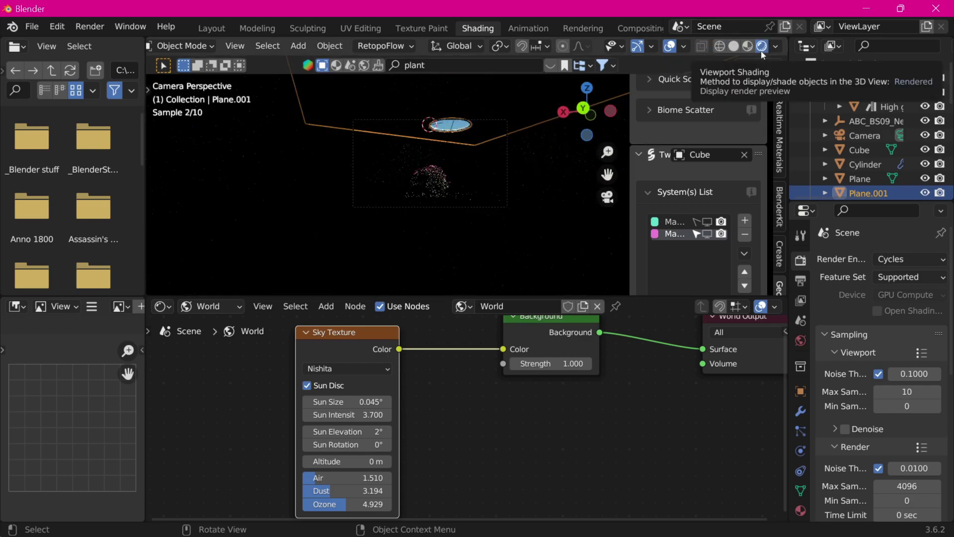
scroll(300, 214, "up", 3)
left_click_drag(387, 431, 412, 430)
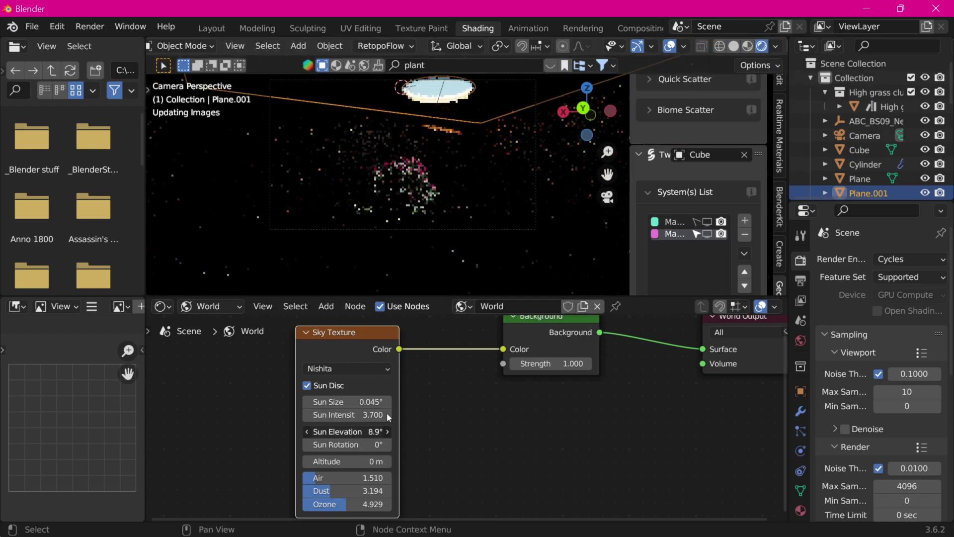
left_click_drag(346, 432, 468, 432)
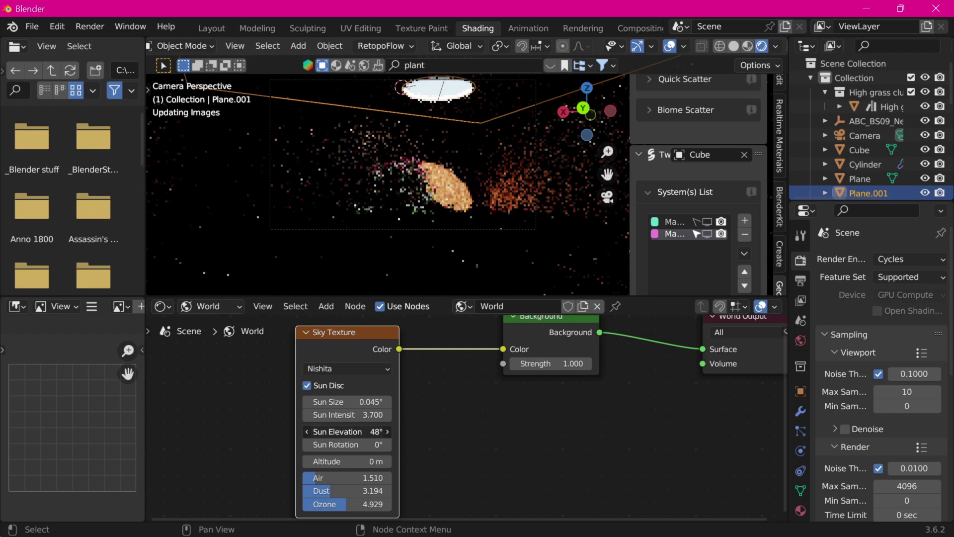
left_click_drag(336, 414, 388, 414)
left_click_drag(336, 431, 388, 432)
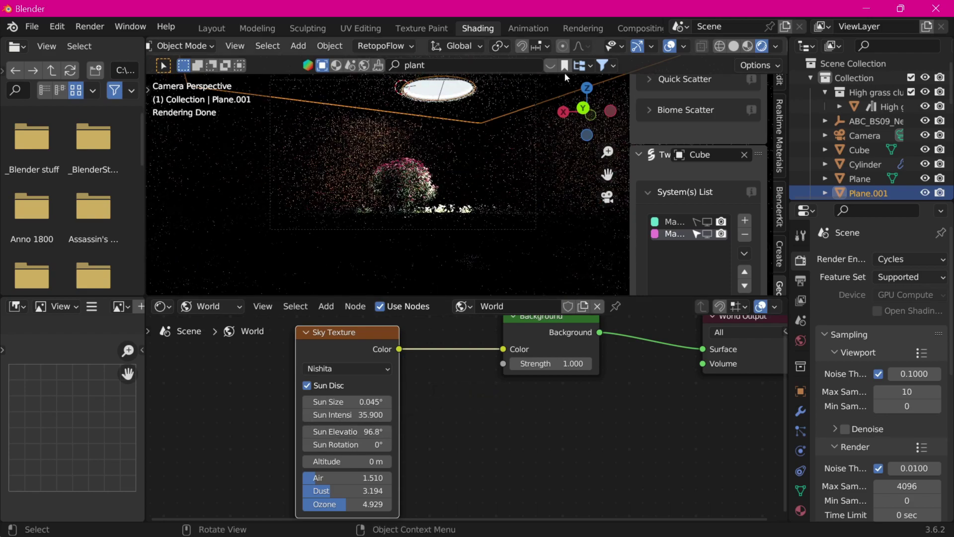
left_click(212, 28)
Step: Delete the Cube's side wall face, then view the room through the camera in Rendered shading
key("3")
left_click(480, 272)
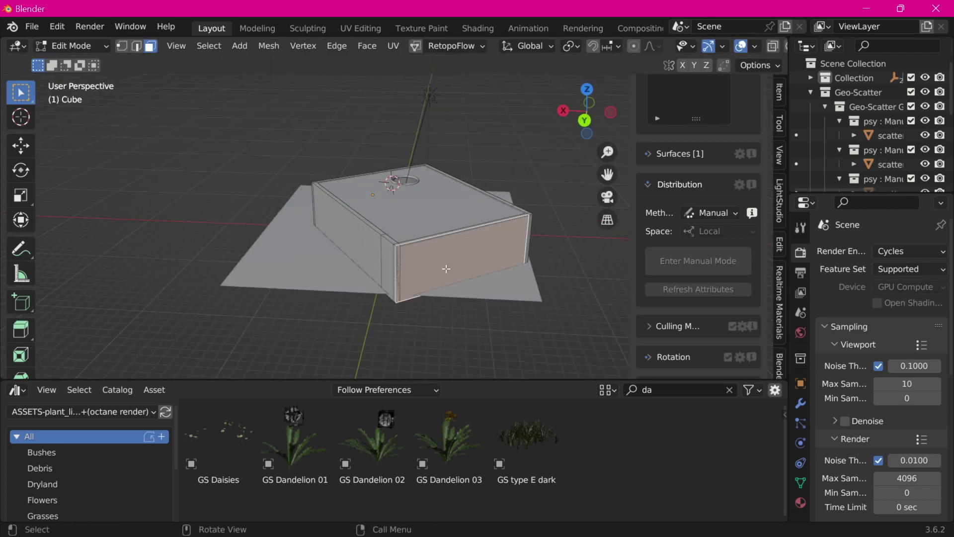
middle_click_drag(480, 271, 444, 271, "ctrl")
key("x")
middle_click_drag(377, 254, 367, 239)
key("x")
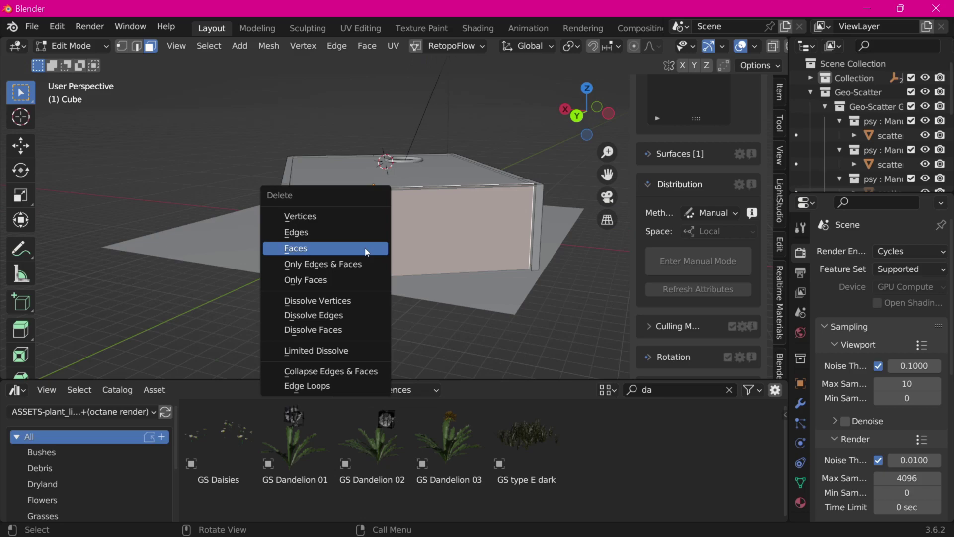
left_click(367, 252)
key("KP_0")
key("Tab")
key("z")
left_click(492, 120)
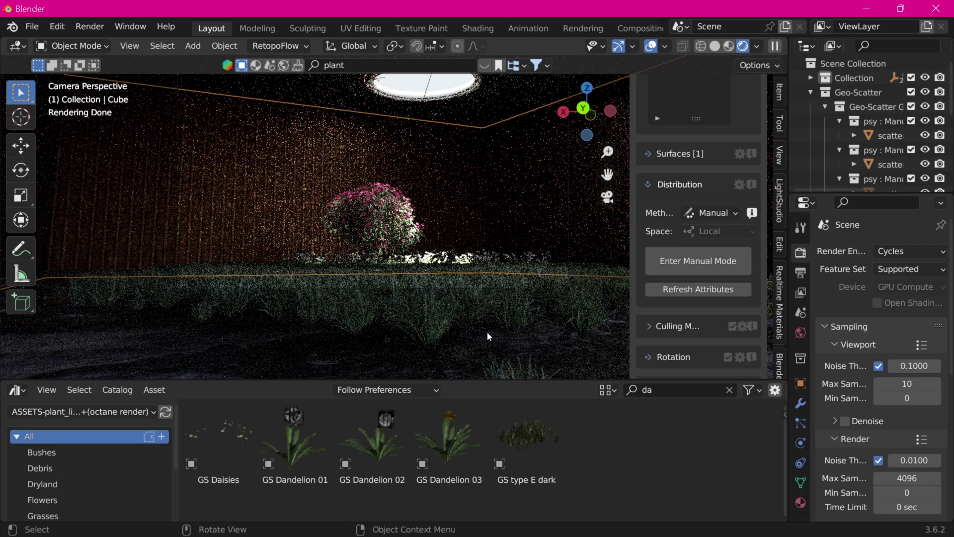
Step: Preview the plant in rendered shading in the Shading workspace and lower the sun elevation
middle_click_drag(494, 230, 512, 308)
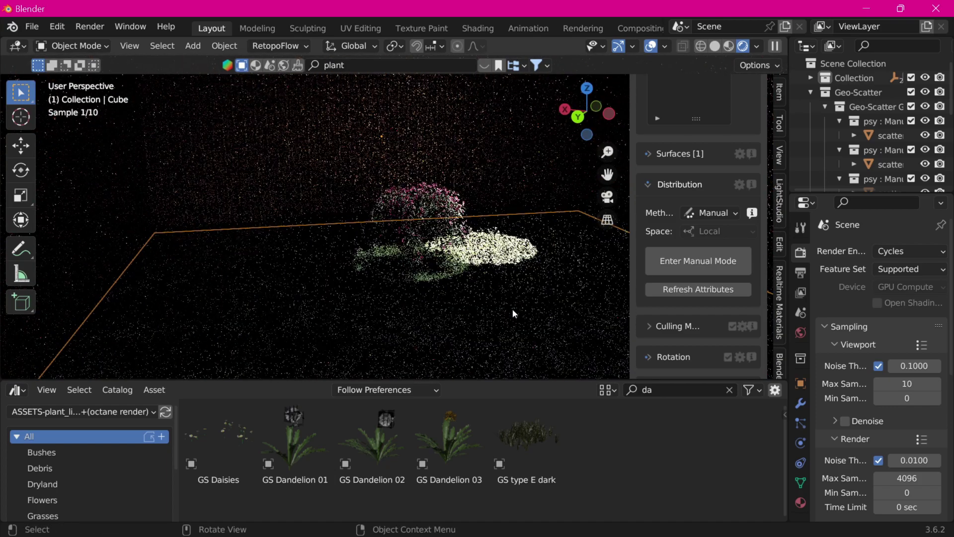
left_click(479, 29)
middle_click_drag(476, 225, 514, 212)
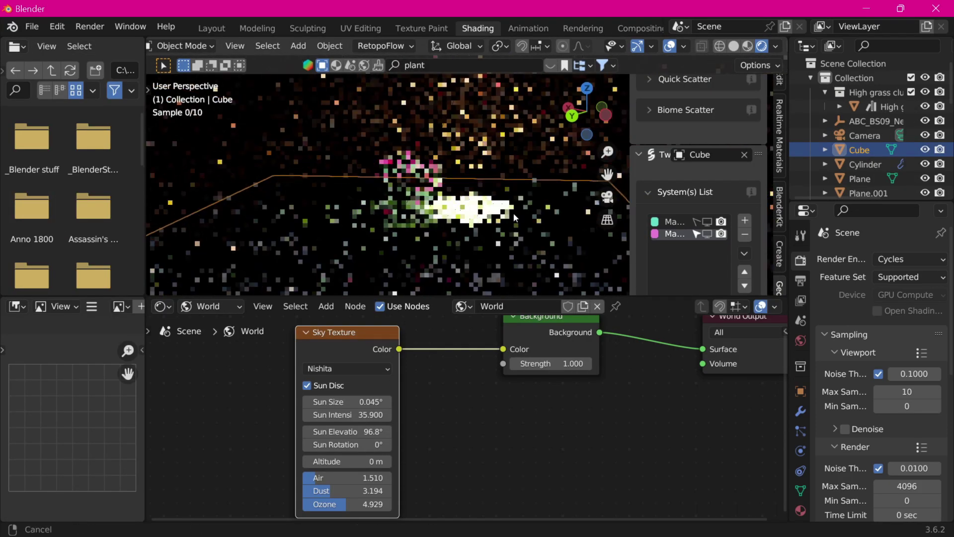
left_click(748, 46)
left_click(762, 46)
mouse_move(318, 431)
left_mouse_down()
mouse_move(298, 432)
mouse_move(364, 426)
mouse_move(211, 434)
left_mouse_up()
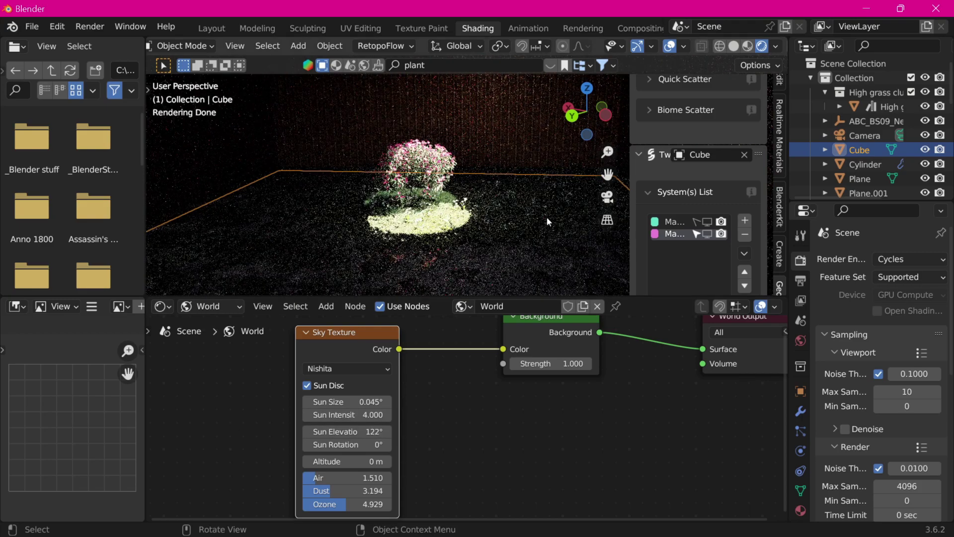
key("KP_0")
Step: Set the sky sun rotation to 29.7° and bring its elevation down to 116°
mouse_move(358, 431)
left_mouse_down()
mouse_move(423, 431)
mouse_move(363, 431)
left_mouse_up()
middle_click_drag(479, 240, 467, 229)
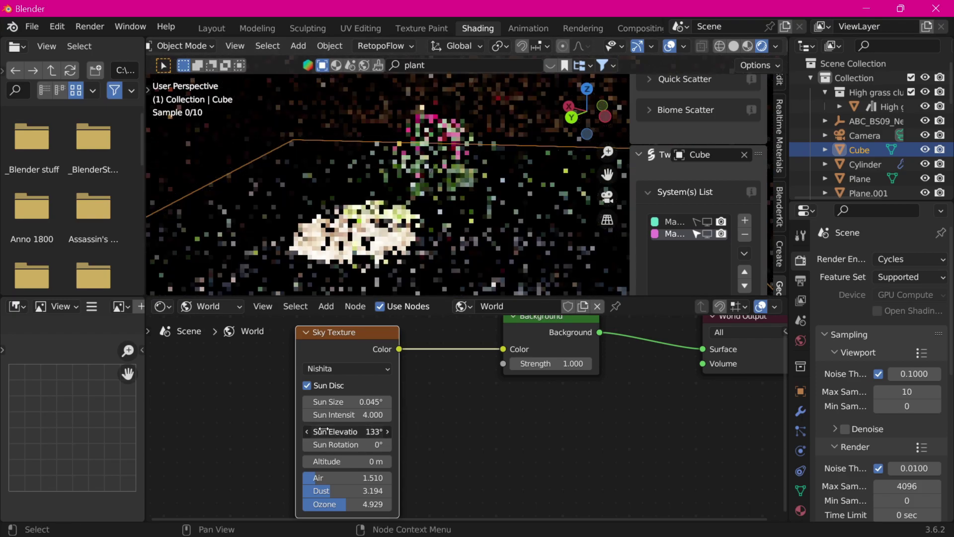
left_click_drag(321, 430, 340, 444)
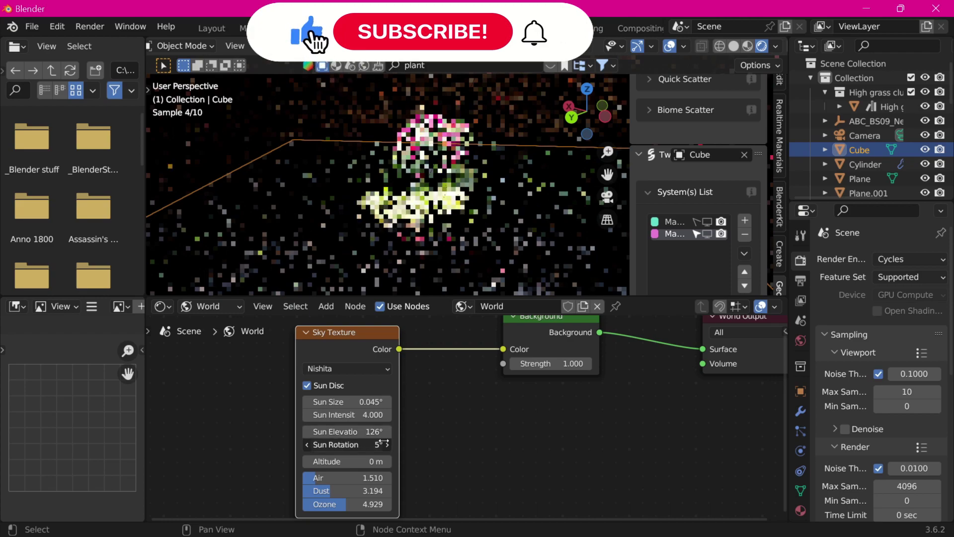
left_click_drag(403, 440, 439, 441)
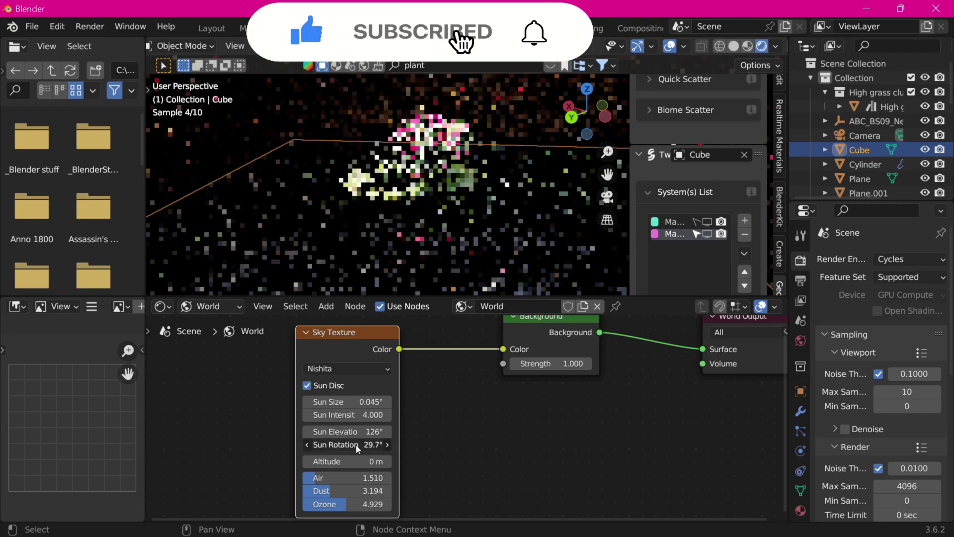
mouse_move(320, 432)
left_mouse_down()
mouse_move(307, 431)
mouse_move(330, 431)
left_mouse_up()
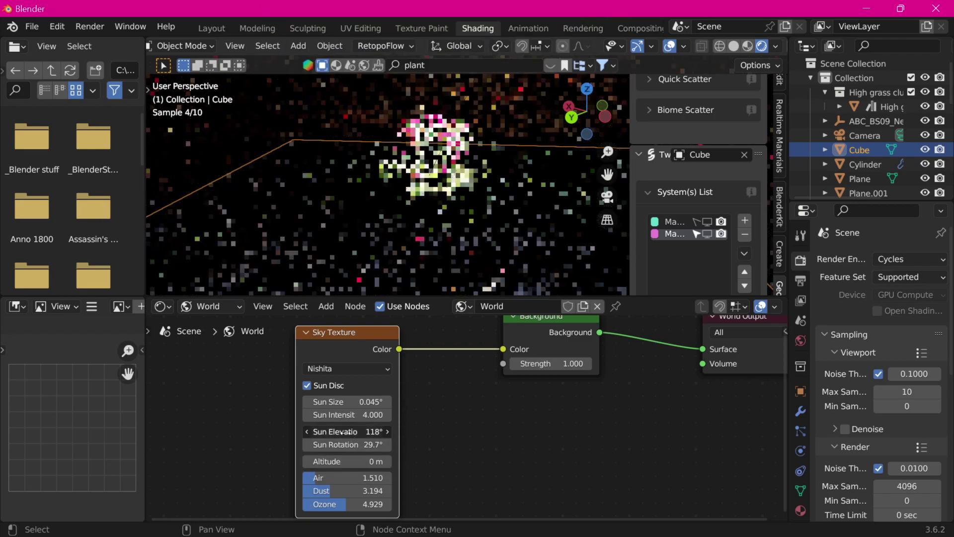
left_click_drag(343, 432, 355, 431)
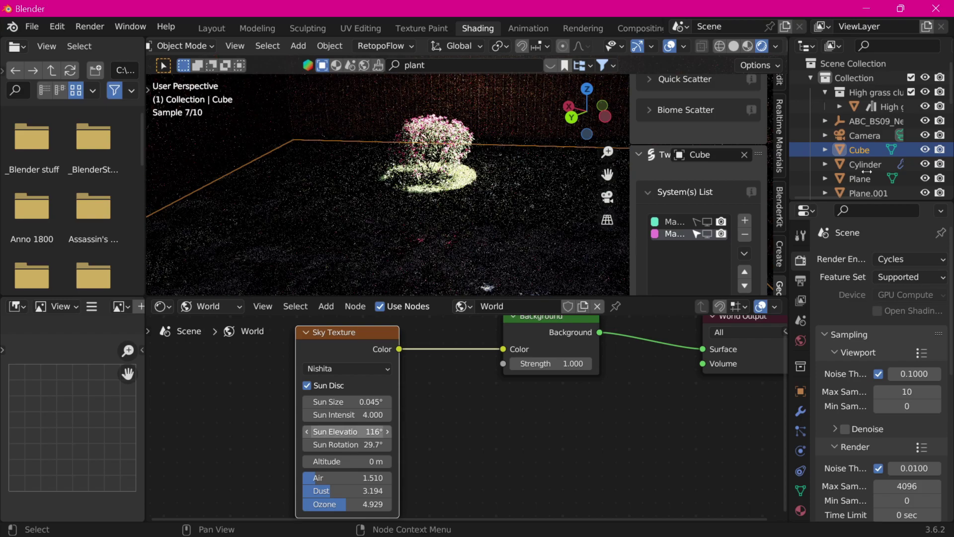
Step: Hide the Sun lamp in the Outliner and return to the Layout workspace
scroll(867, 171, "down", 5)
left_click(857, 107)
left_click(925, 107)
key("KP_0")
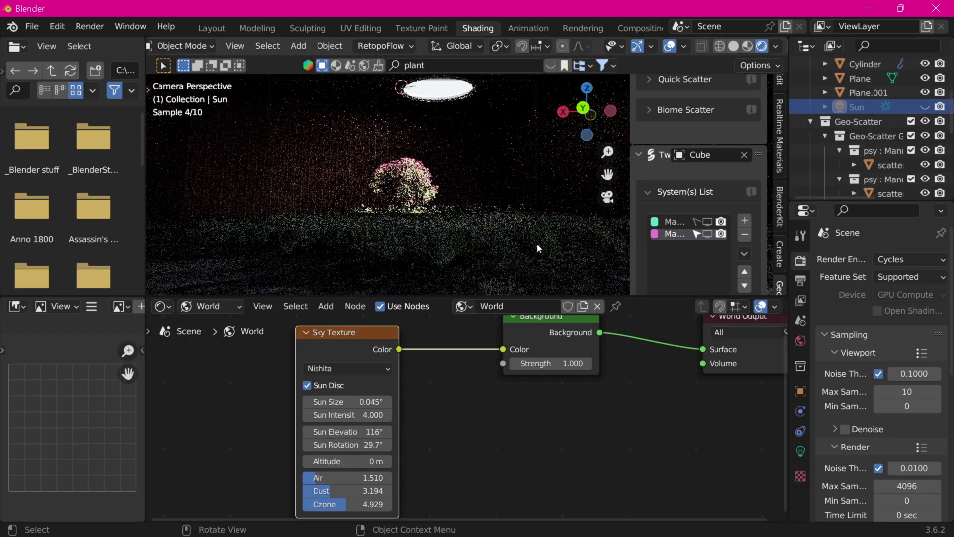
left_click(212, 28)
scroll(440, 255, "up", 5)
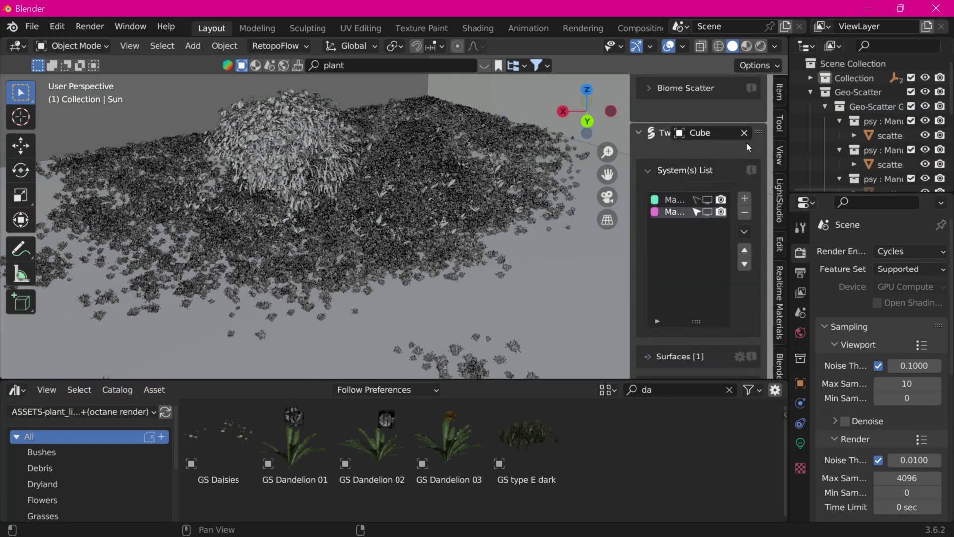
Step: Place a yellow hydrangea asset from the scatter presets at the room's right side
left_click(745, 132)
left_click(698, 218)
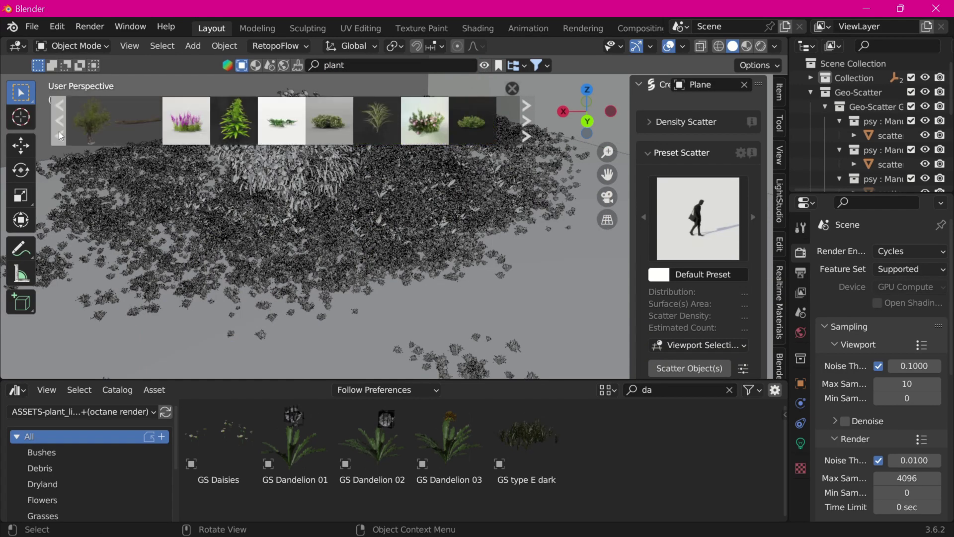
left_click_drag(295, 438, 602, 252)
key("KP_0")
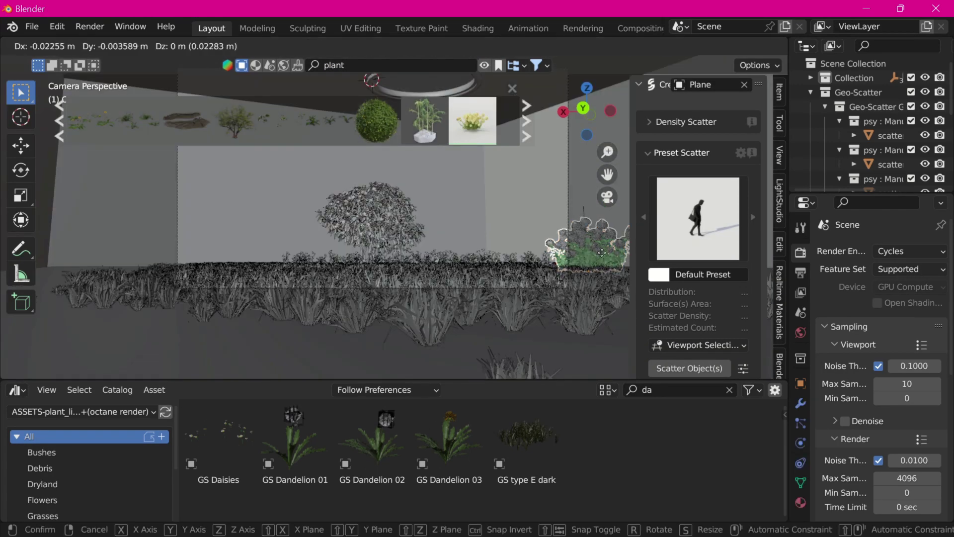
left_click(622, 274)
scroll(696, 249, "down", 5)
left_click(701, 232)
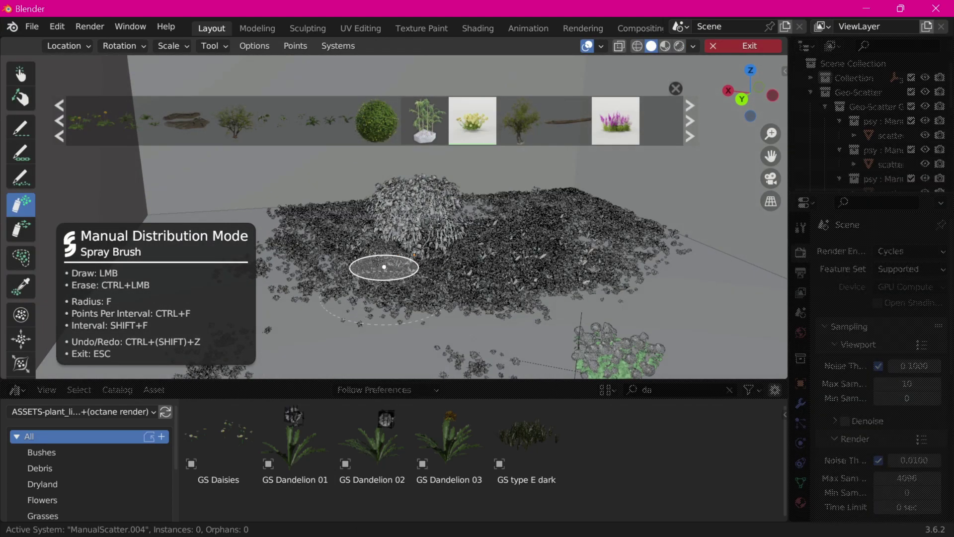
key("Escape")
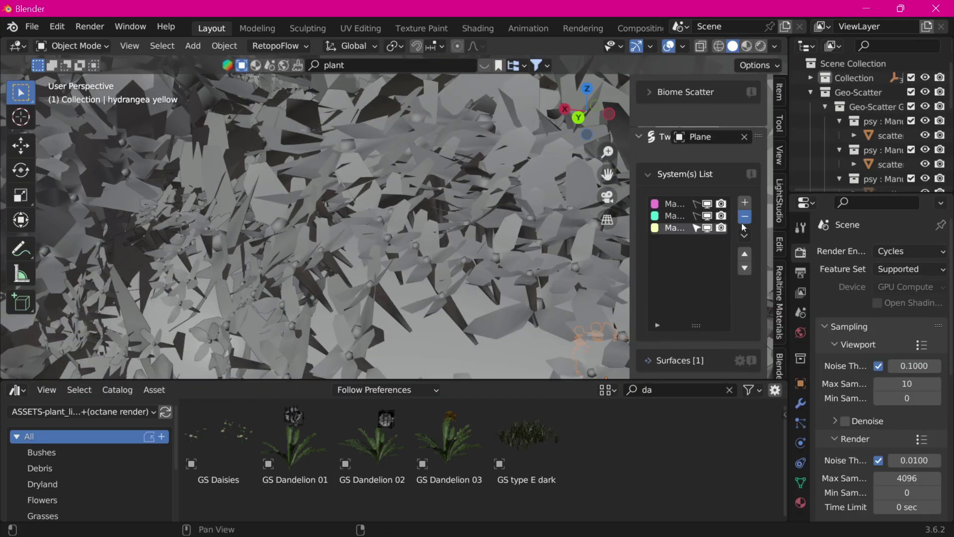
key("KP_0")
Step: Save the scene as untitled.blend in a new folder under _Environments
key("ctrl+shift+s")
double_click(313, 125)
left_click(357, 86)
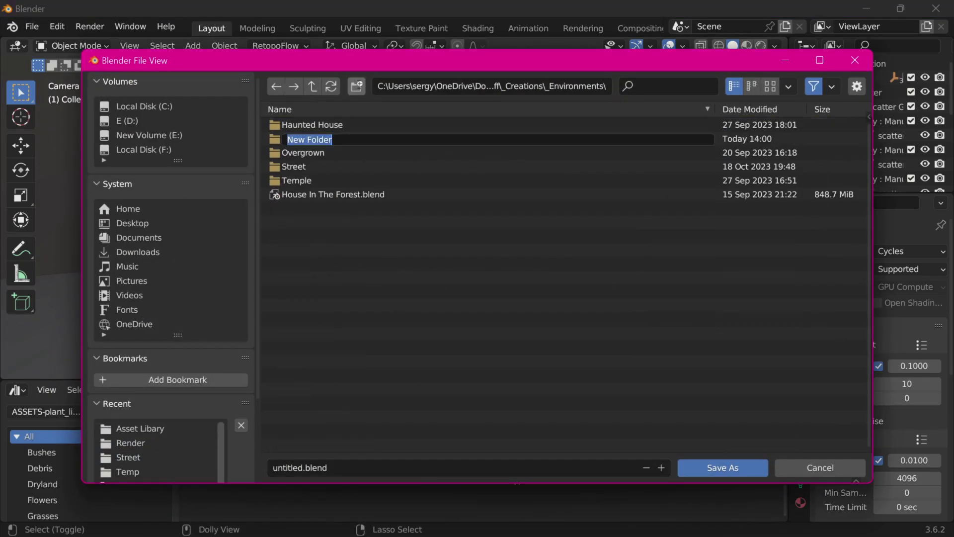
key("Return")
left_click(722, 467)
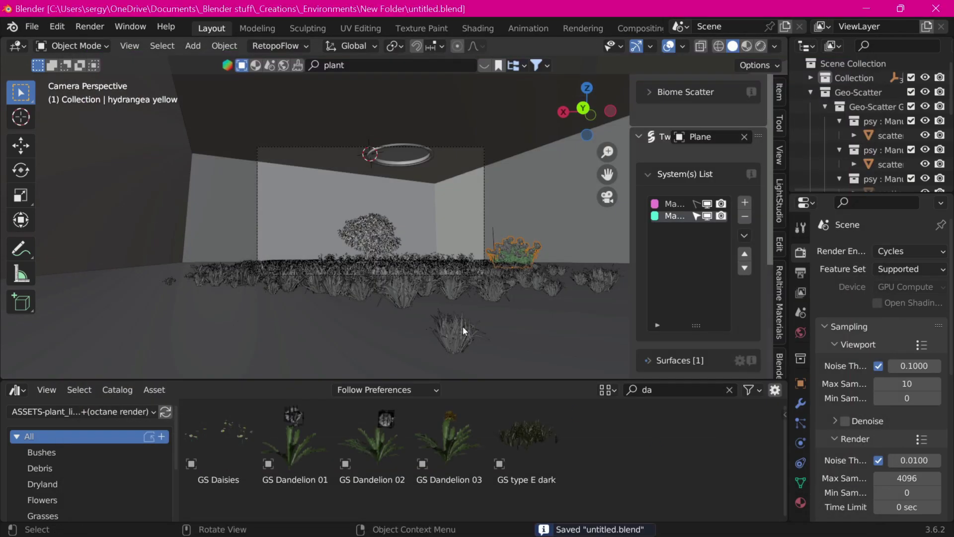
left_click(696, 129)
key("KP_0")
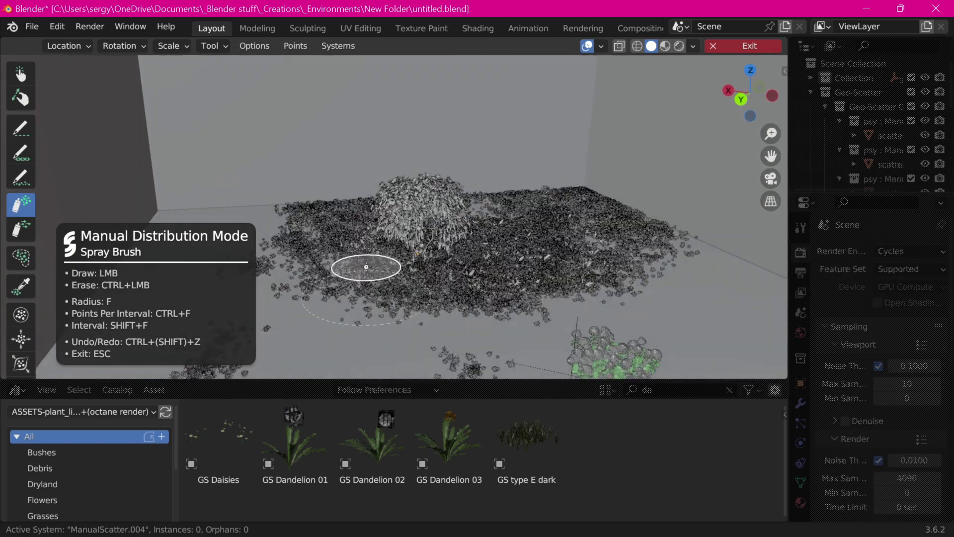
key("KP_0")
key("Escape")
Step: Set the hydrangea scatter's default scale to 0.04 and enable Rotate
scroll(726, 217, "down", 3)
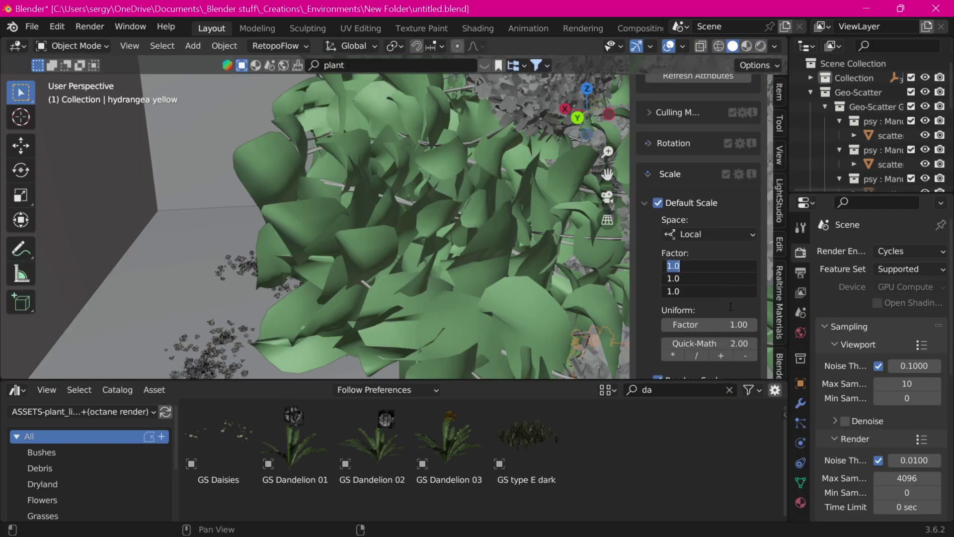
mouse_move(547, 239)
middle_mouse_down()
mouse_move(487, 268)
mouse_move(497, 271)
middle_mouse_up()
scroll(497, 271, "up", 4)
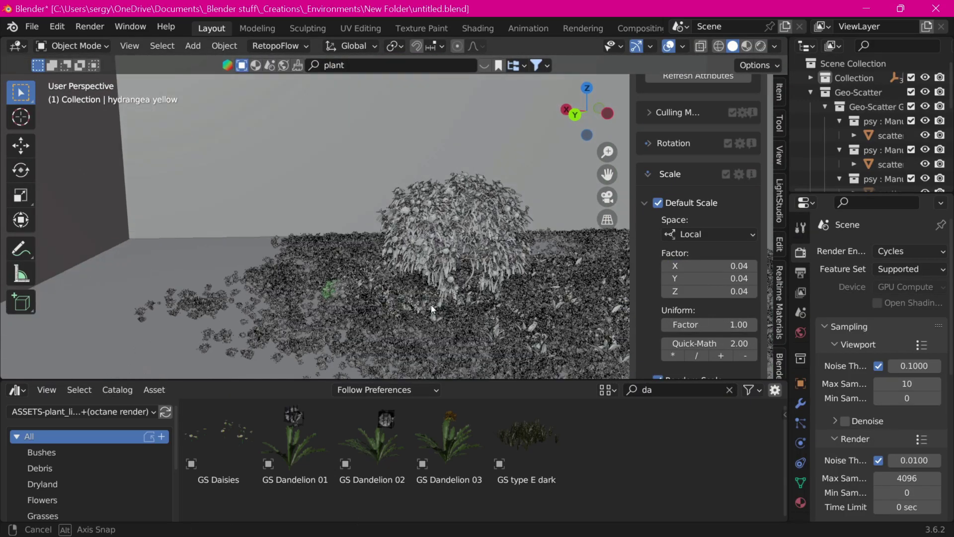
scroll(687, 277, "down", 4)
scroll(686, 277, "down", 10)
scroll(706, 279, "up", 8)
scroll(735, 288, "up", 8)
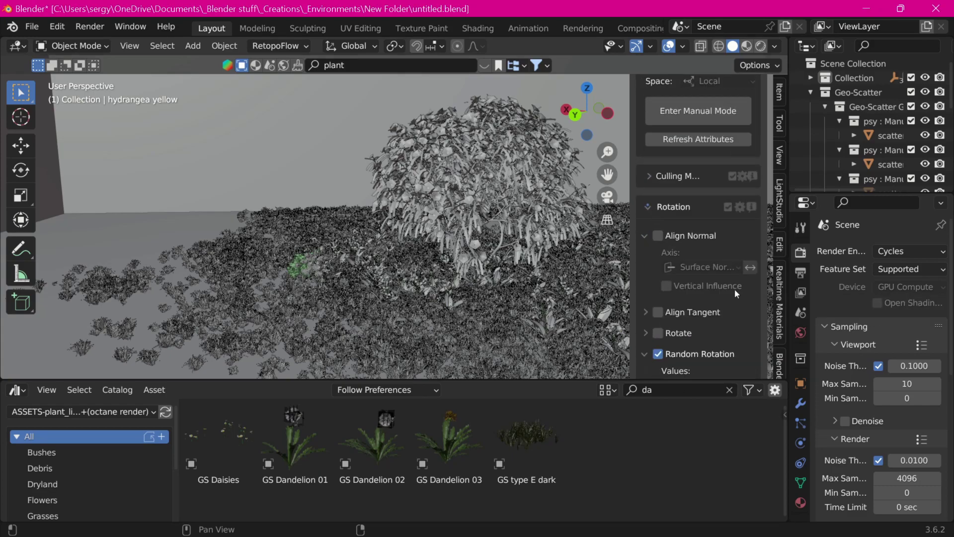
scroll(696, 223, "down", 8)
scroll(730, 193, "up", 3)
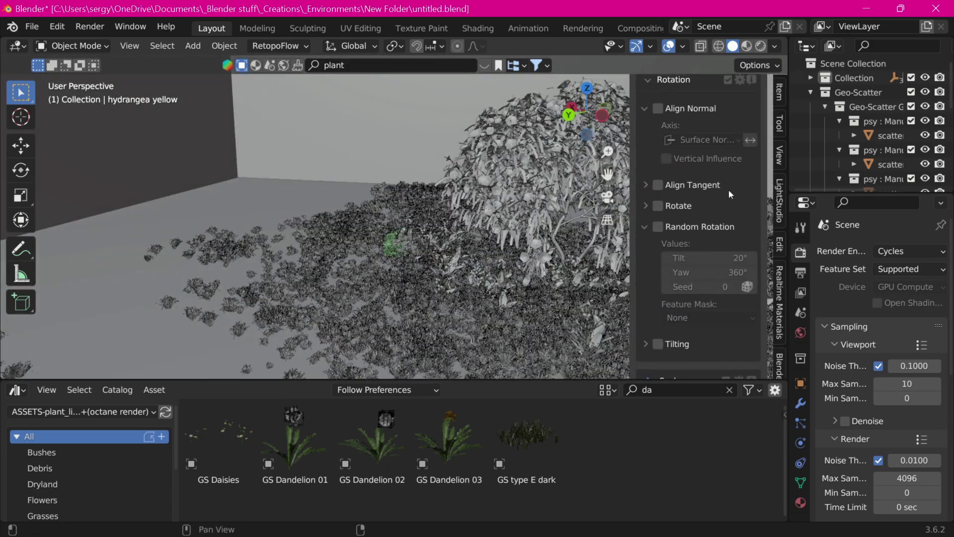
left_click(648, 207)
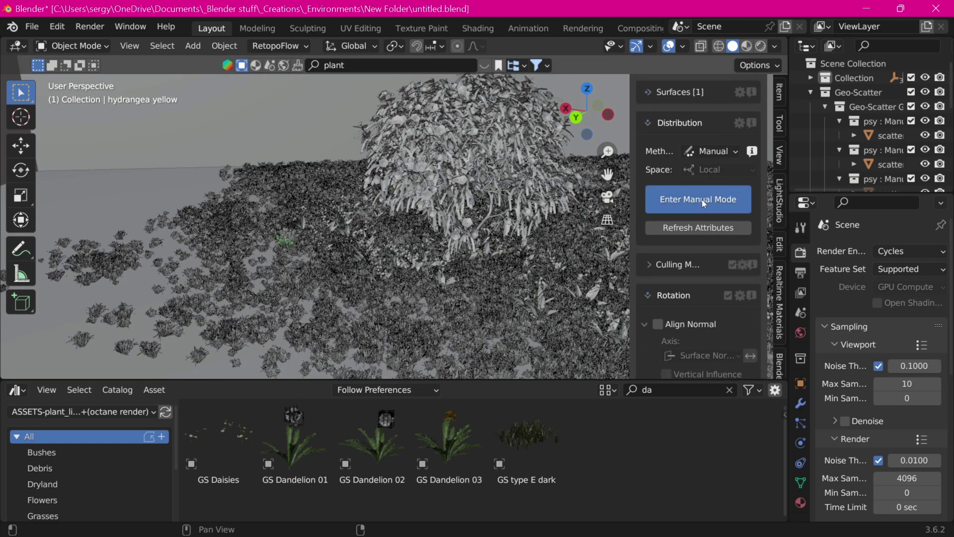
Step: Hand-spray about 100 small hydrangeas across the grass floor
left_click(702, 198)
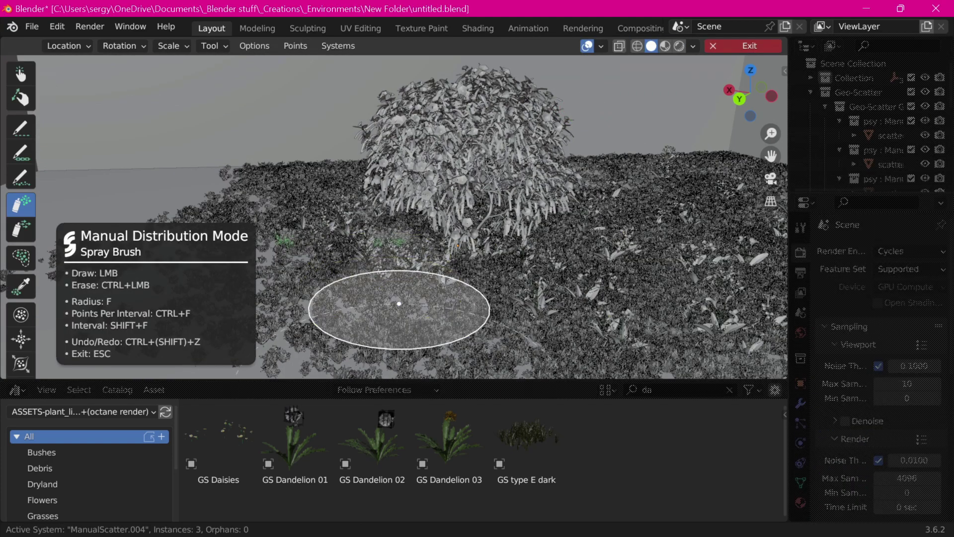
left_click_drag(329, 241, 426, 355)
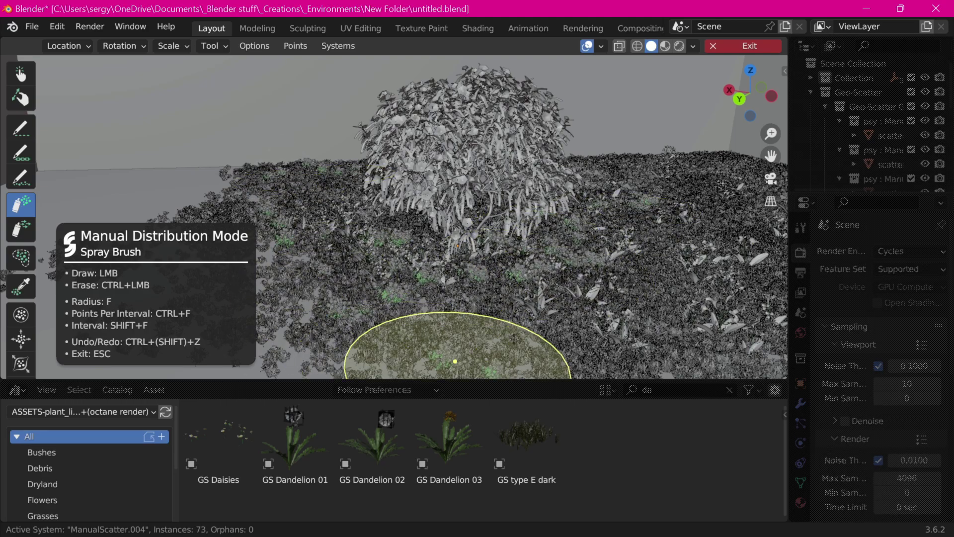
scroll(426, 355, "down", 5)
middle_click_drag(447, 329, 458, 262)
left_click_drag(431, 297, 473, 288)
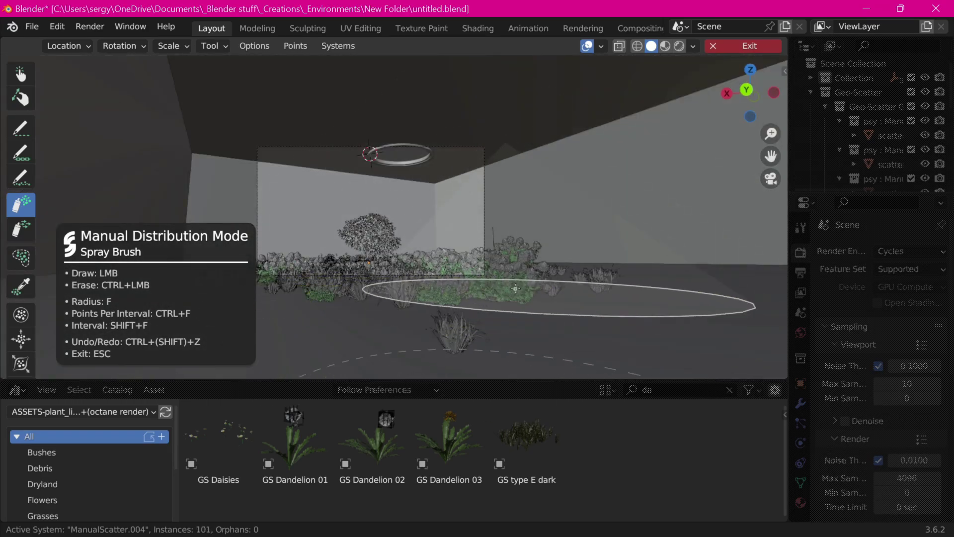
middle_click_drag(472, 288, 633, 304, "shift")
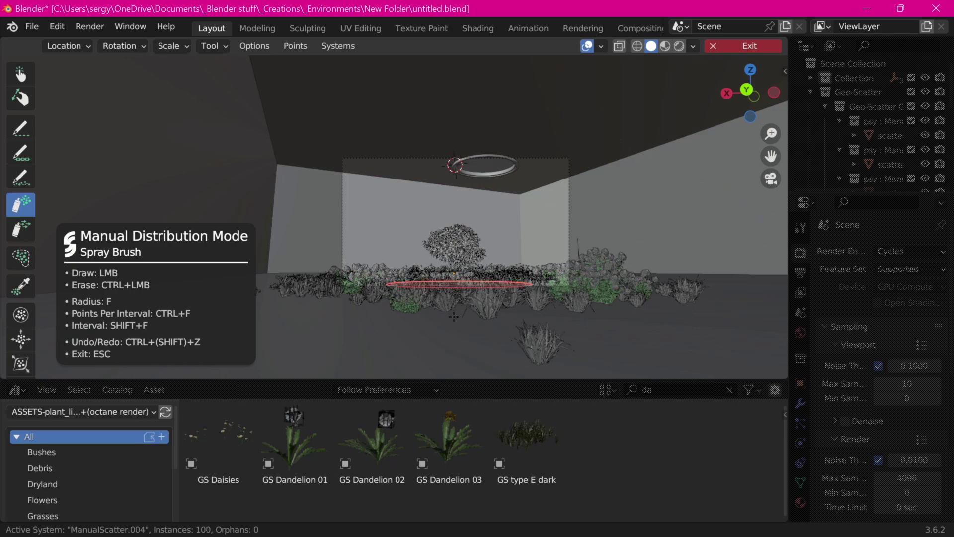
middle_click_drag(468, 277, 618, 341)
left_click(723, 46)
Step: Pick the GS Red poppy 01 asset and hand-spray poppies onto the ground
left_click(729, 389)
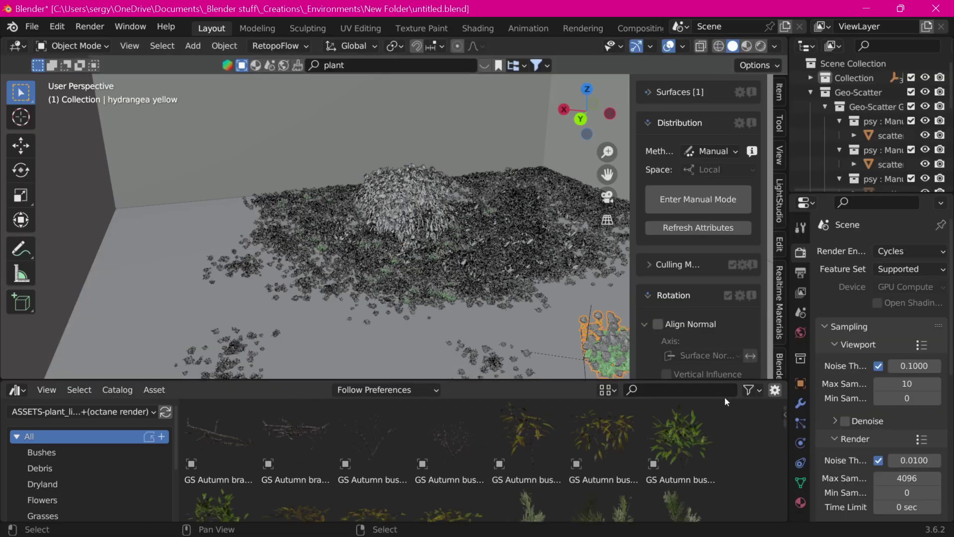
left_click_drag(784, 405, 778, 460)
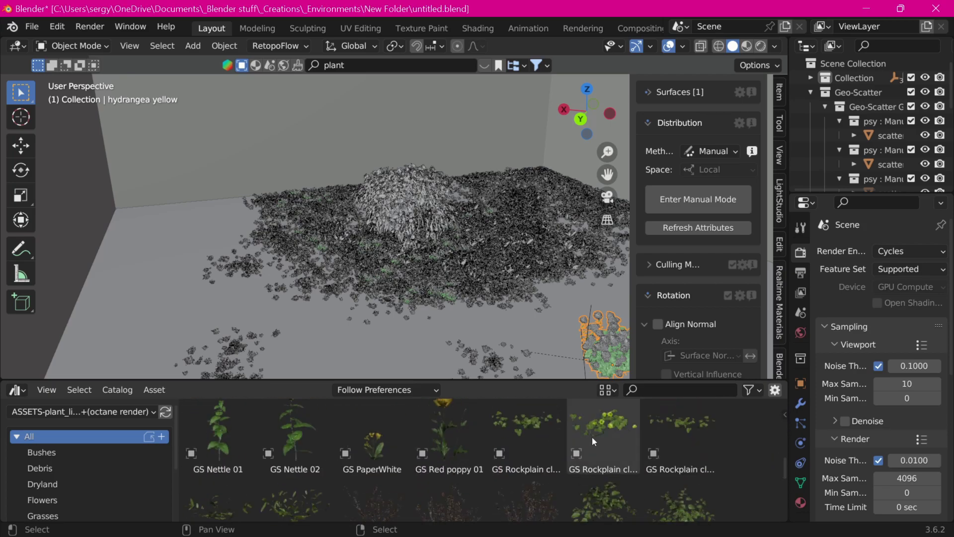
left_click(449, 440)
scroll(707, 245, "up", 5)
scroll(712, 224, "up", 4)
left_click(690, 215)
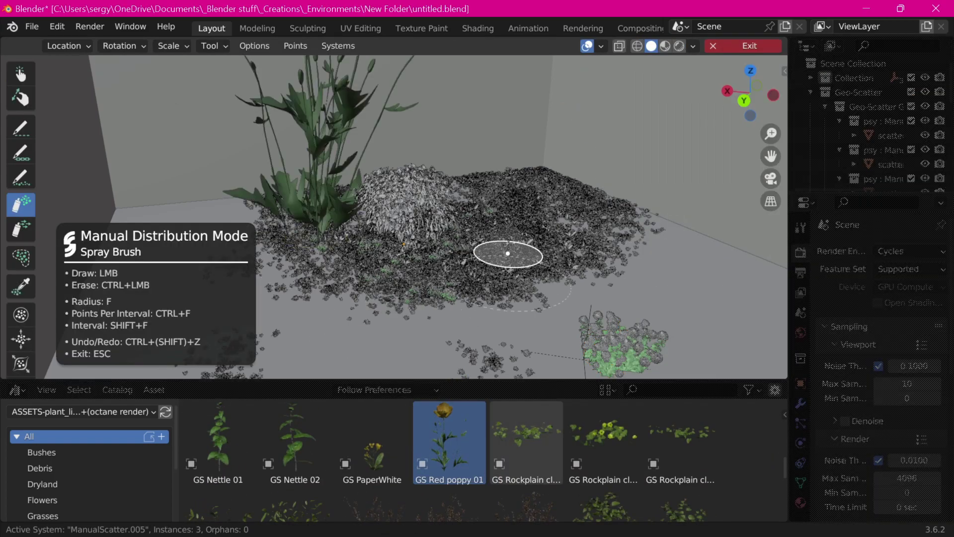
mouse_move(507, 252)
left_mouse_down()
mouse_move(424, 239)
mouse_move(362, 273)
left_mouse_up()
middle_click_drag(403, 316, 383, 207, "shift")
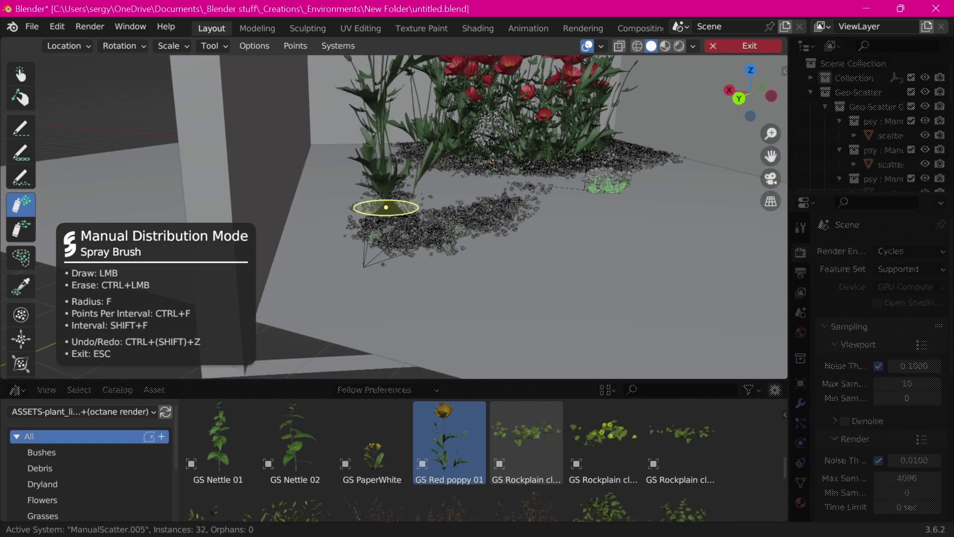
scroll(401, 245, "up", 3)
key("Escape")
Step: Set the poppies' default scale to 0.08 and spray more in front of the bush
scroll(746, 106, "down", 8)
left_click(658, 145)
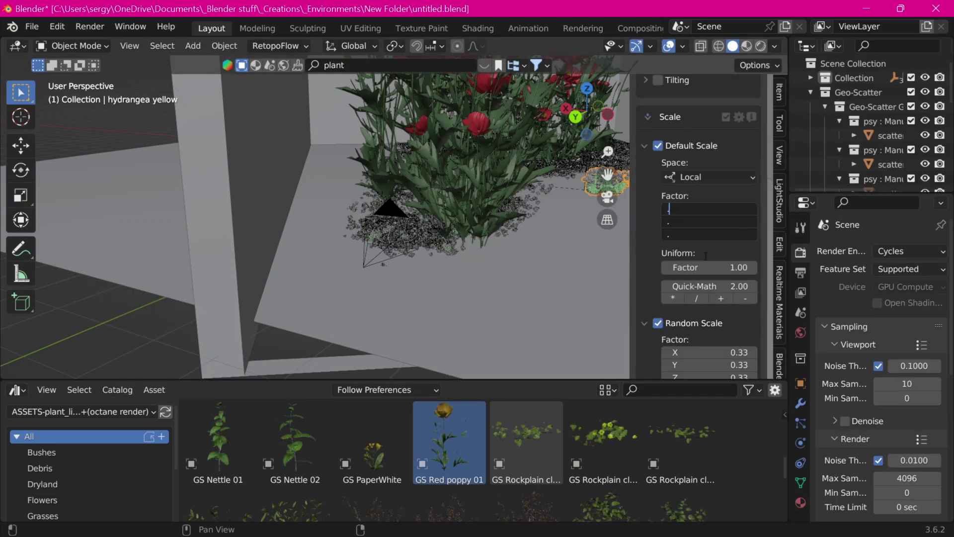
left_click_drag(706, 209, 725, 233)
key("Return")
key("KP_0")
middle_click_drag(447, 299, 474, 323)
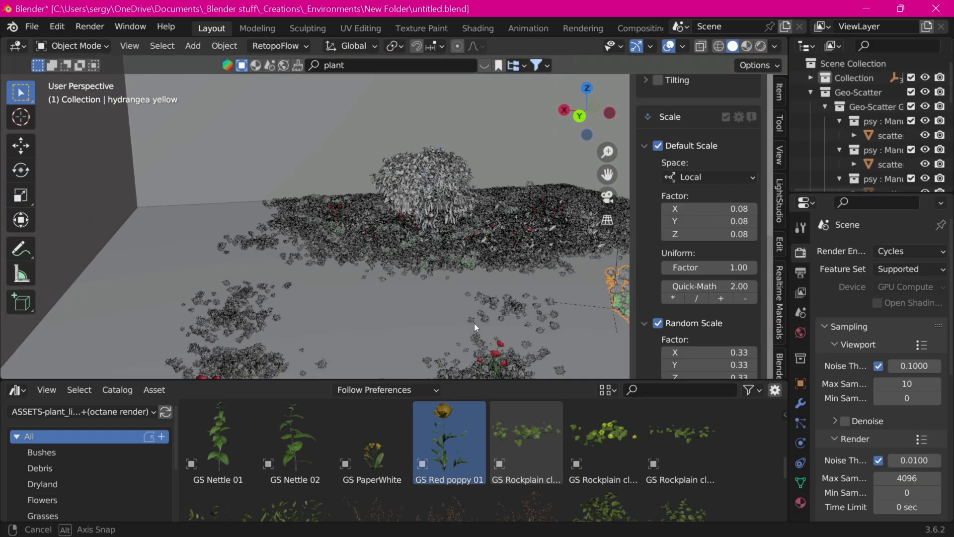
scroll(474, 323, "up", 3)
scroll(699, 224, "up", 8)
key("5")
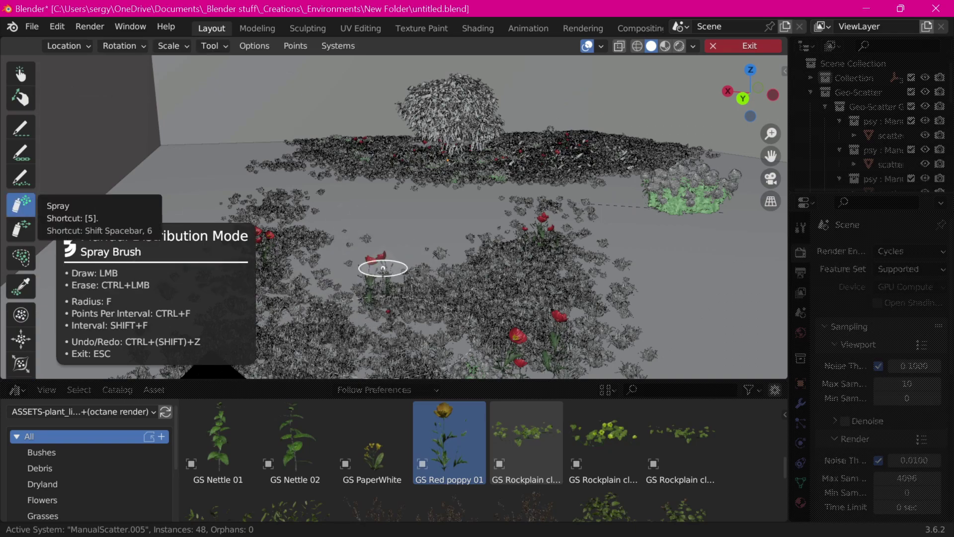
key("KP_0")
key("Escape")
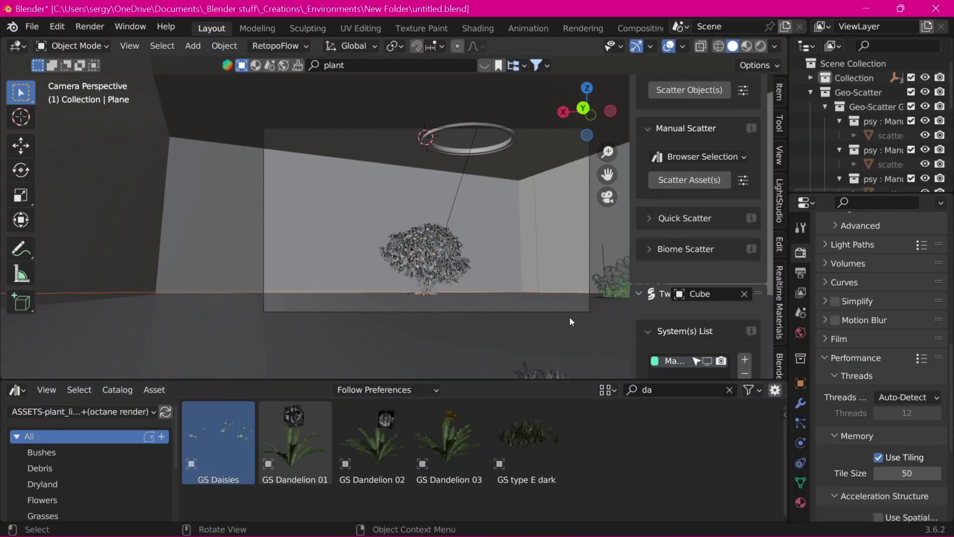
Step: Spray daisies densely across the back walls and set default scale to 1.60
left_click(688, 181)
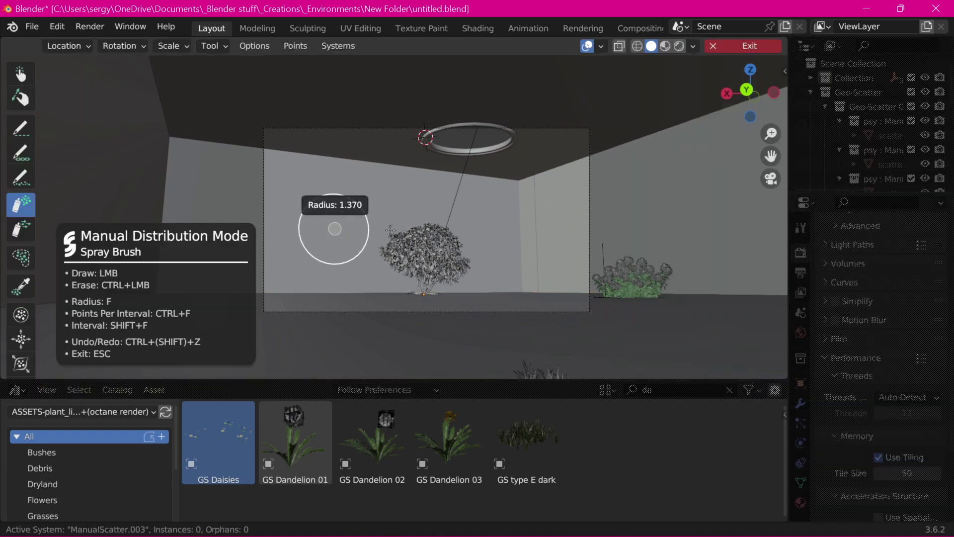
left_click_drag(390, 230, 705, 124)
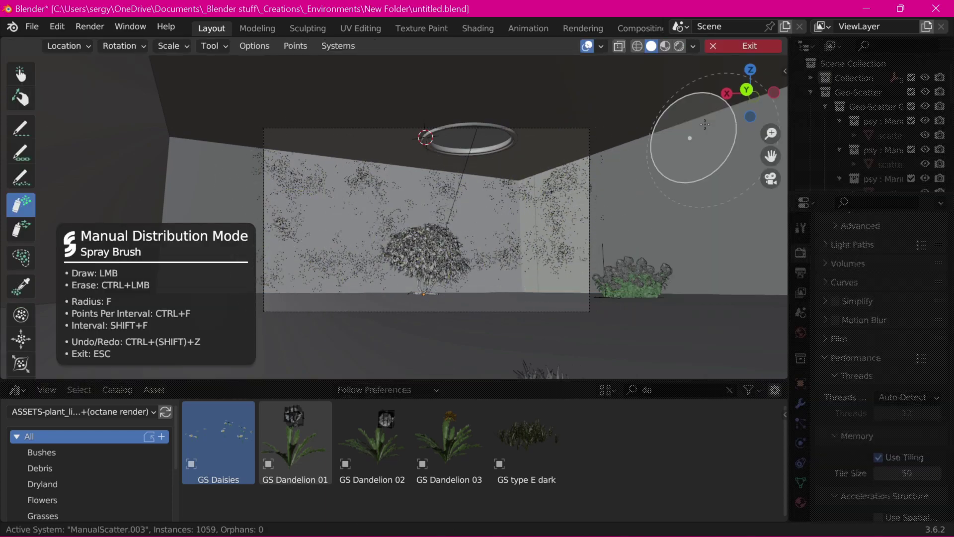
key("Escape")
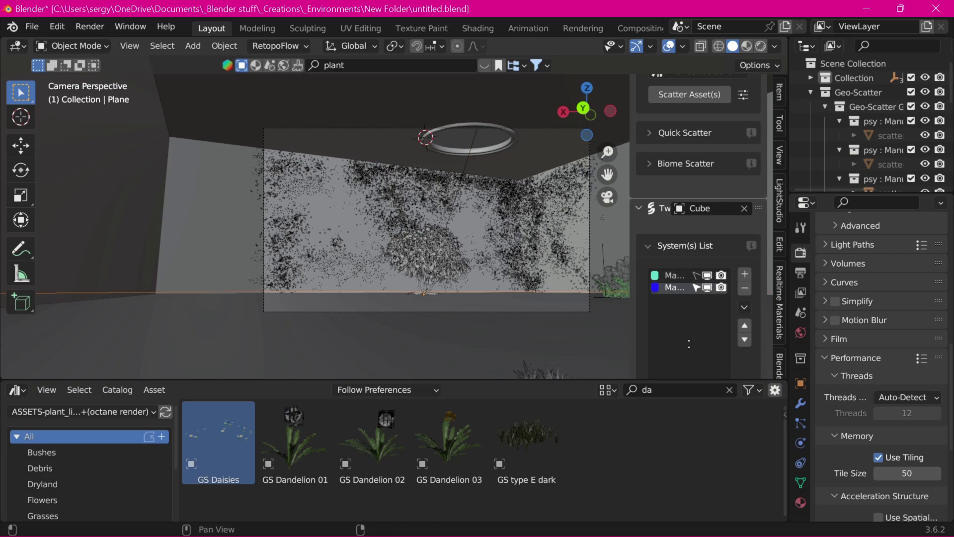
scroll(689, 344, "down", 5)
scroll(687, 330, "down", 5)
scroll(687, 330, "down", 4)
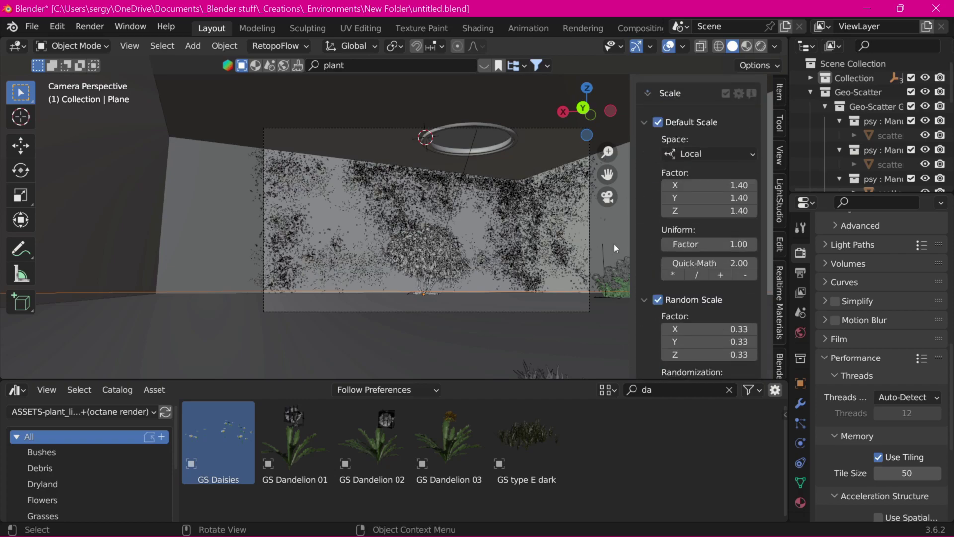
scroll(729, 238, "up", 1, "ctrl")
scroll(729, 230, "up", 1, "ctrl")
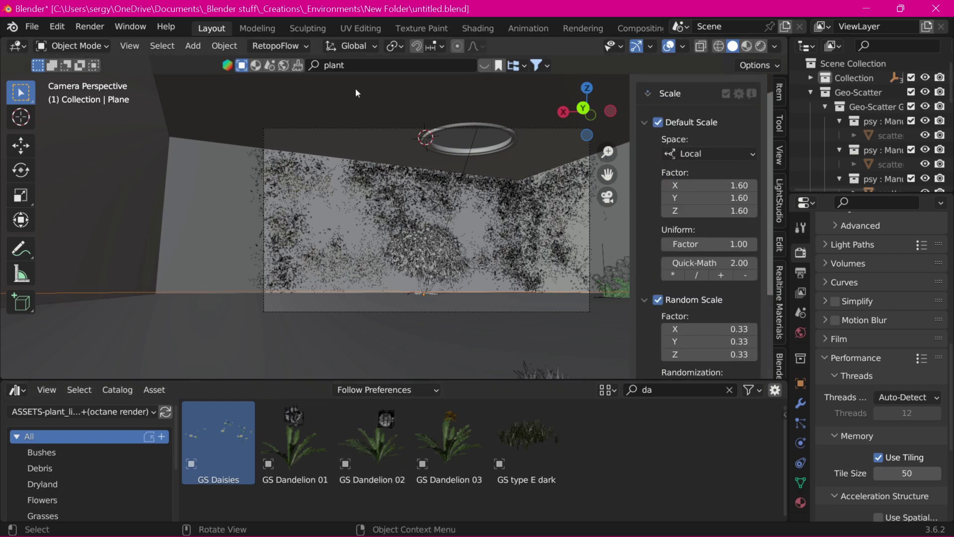
Step: Search assets for 'flower' and place a yellow flower asset into the scene
type("pinkflower")
key("Return")
left_click_drag(282, 120, 283, 336)
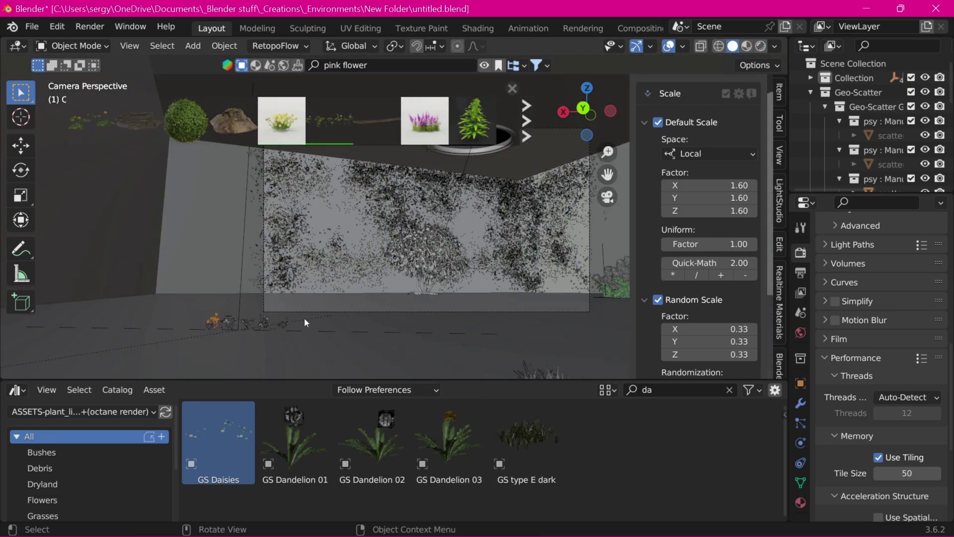
mouse_move(304, 318)
middle_mouse_down()
mouse_move(342, 213)
mouse_move(361, 249)
middle_mouse_up()
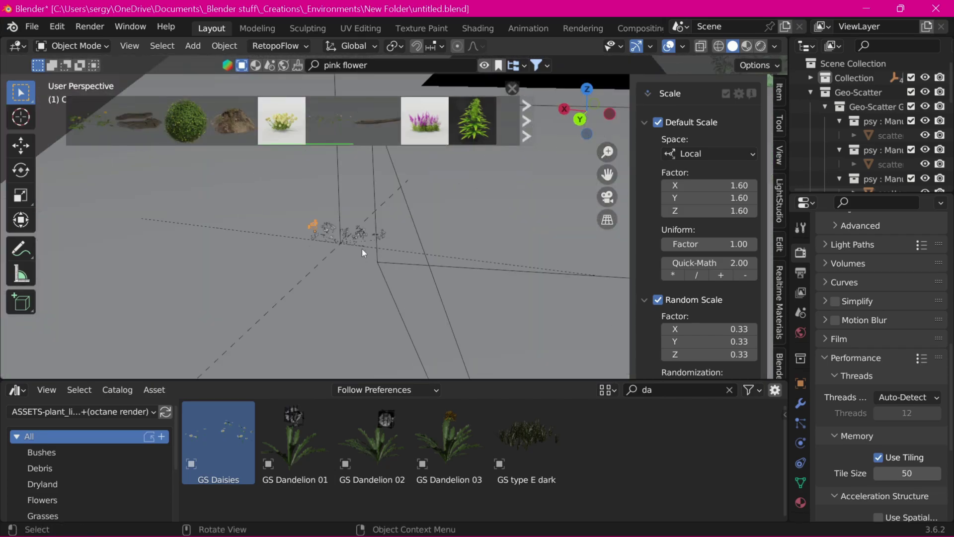
key("ctrl+KP_1")
key("KP_0")
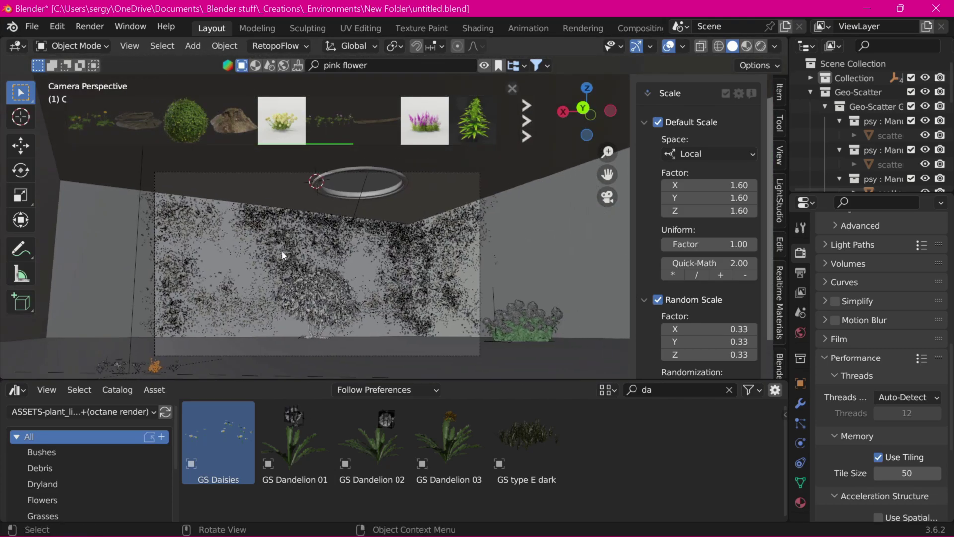
scroll(646, 199, "up", 5)
scroll(687, 194, "up", 5)
left_click(690, 185)
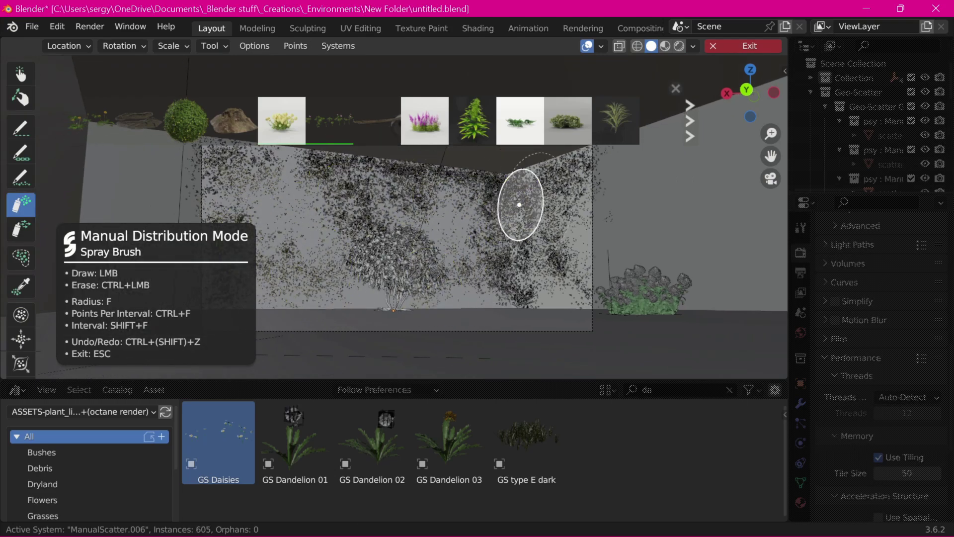
Step: Make Plane.001 the Geo-Scatter emitter surface
left_click(744, 46)
scroll(713, 292, "down", 10)
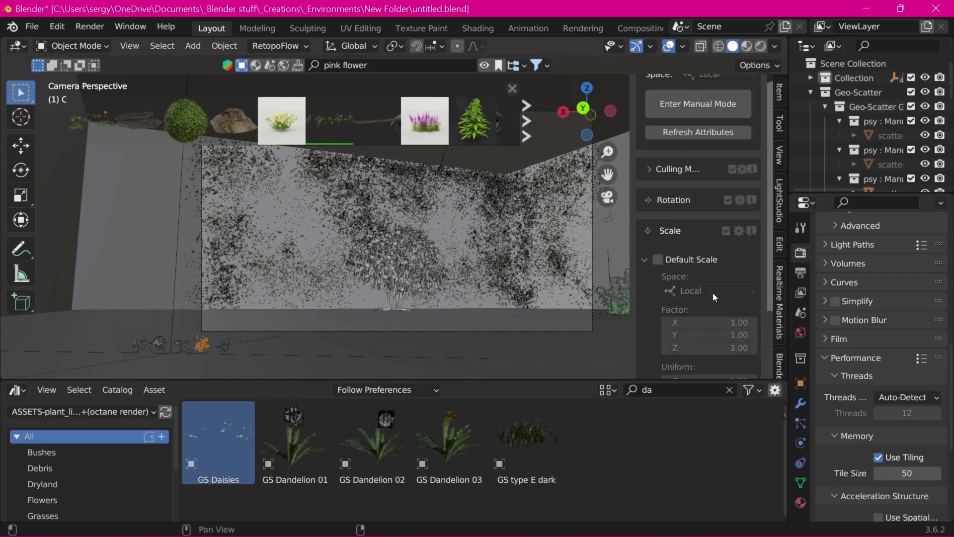
scroll(713, 293, "down", 3)
scroll(680, 247, "up", 9)
scroll(680, 247, "up", 5)
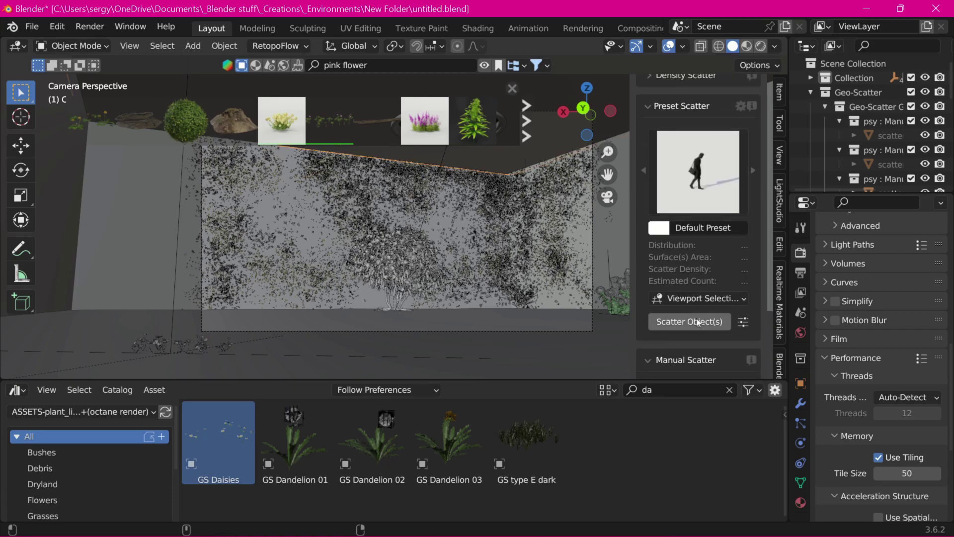
left_click(735, 87)
left_click(668, 149)
scroll(715, 180, "down", 4)
scroll(714, 180, "up", 1)
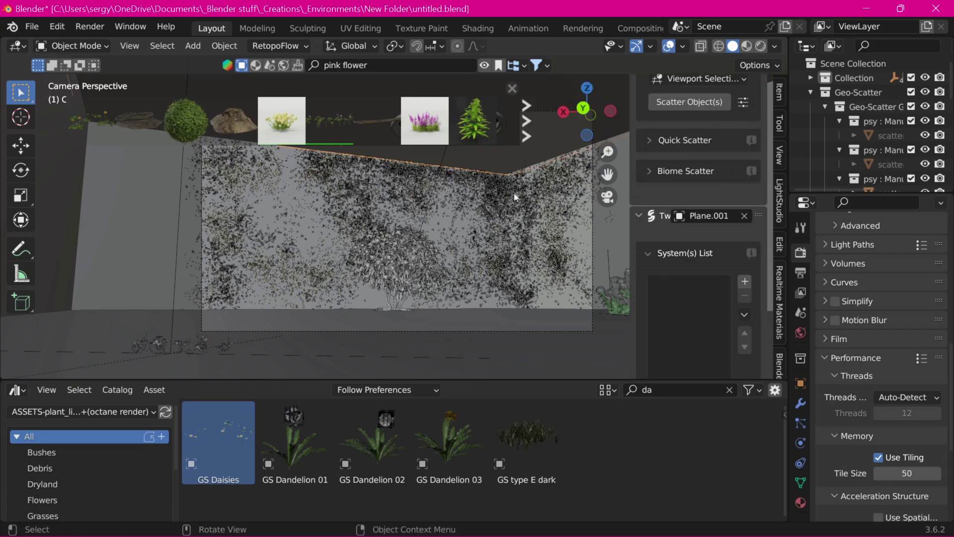
Step: Spray a new daisy scatter densely along the upper walls near the ceiling
middle_click_drag(475, 305, 323, 285)
scroll(324, 284, "up", 5)
key("KP_0")
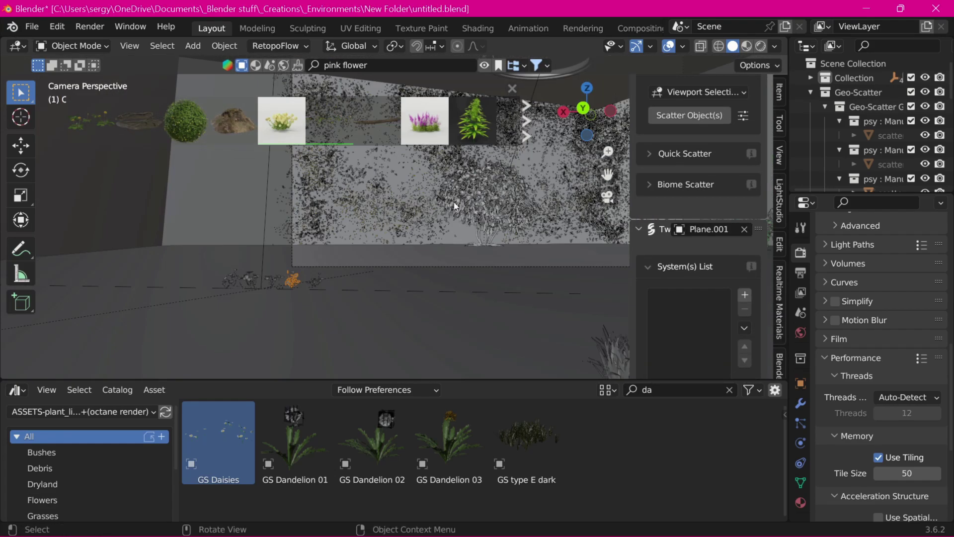
left_click(685, 116)
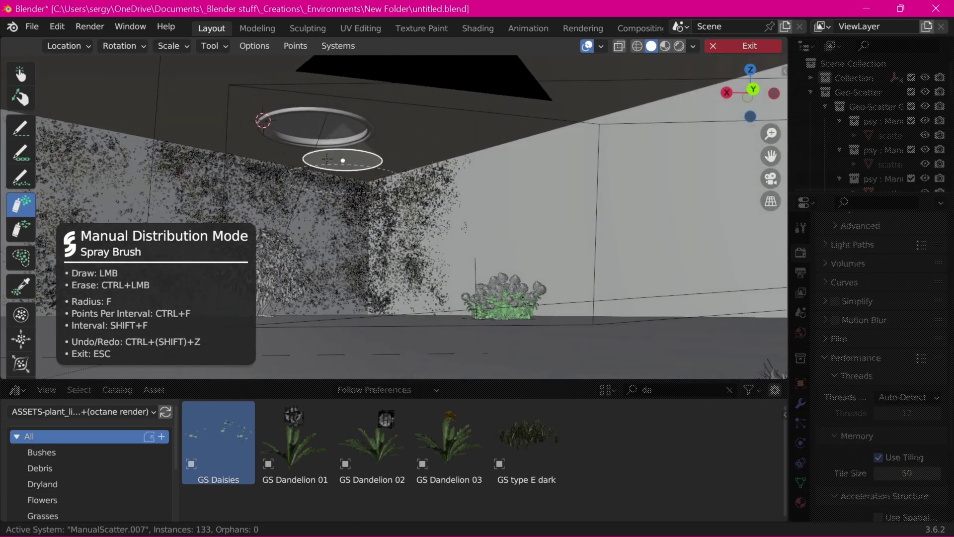
left_click_drag(209, 139, 478, 144)
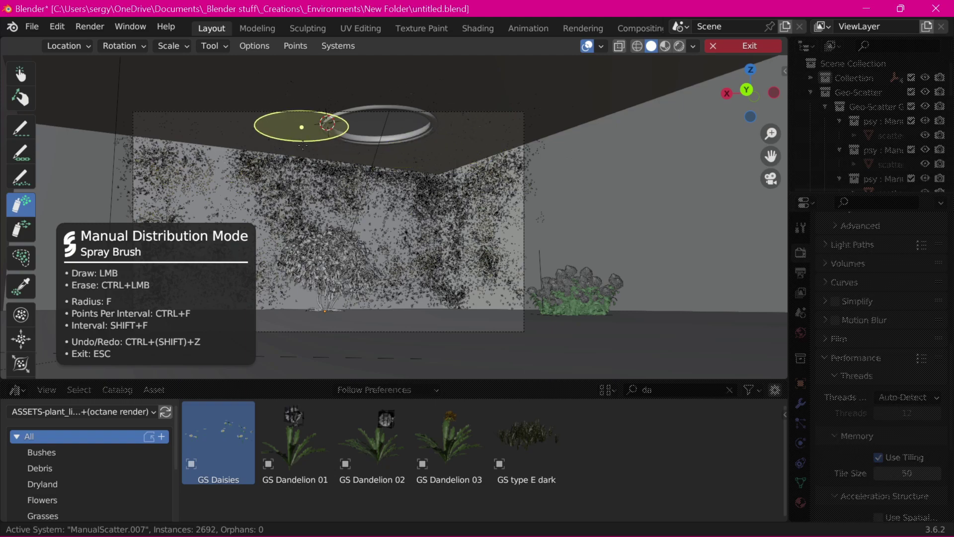
key("Escape")
left_click(706, 131)
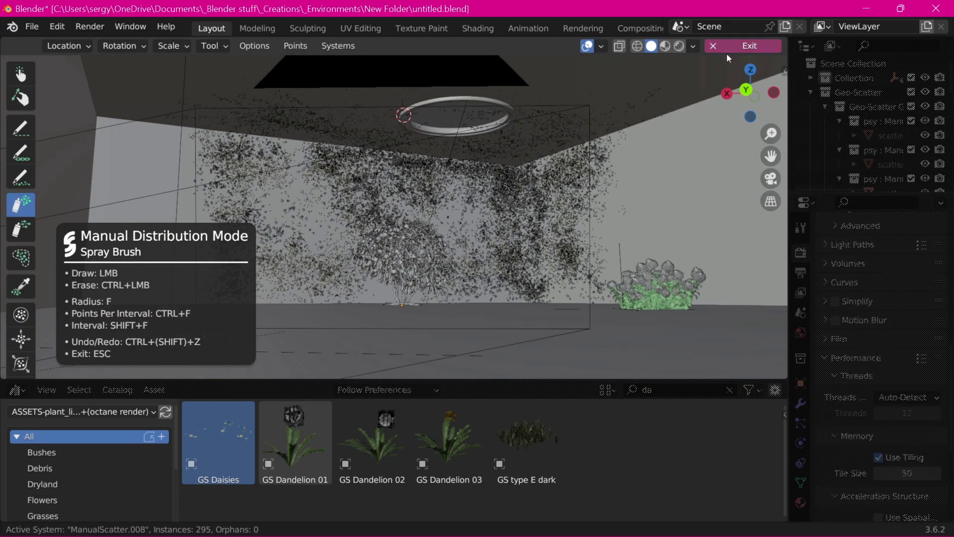
Step: Apply rotation and scale to the ceiling plane and remove an extra scatter system
left_click(731, 48)
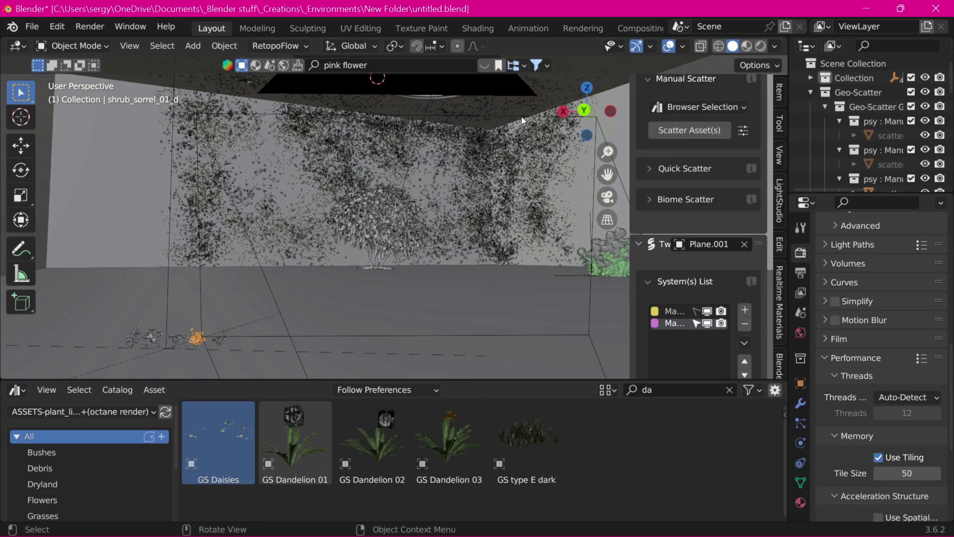
left_click(348, 94)
left_click(422, 264)
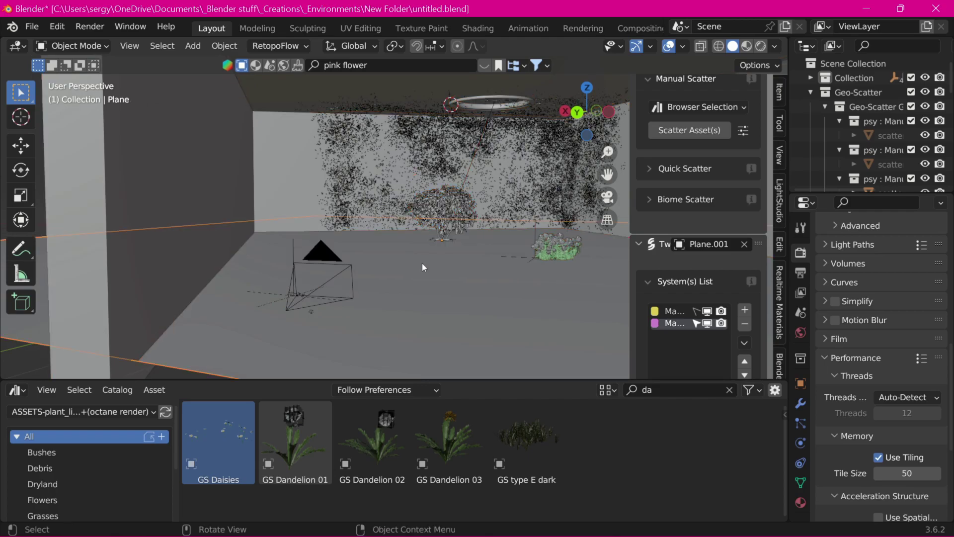
key("ctrl+KP_7")
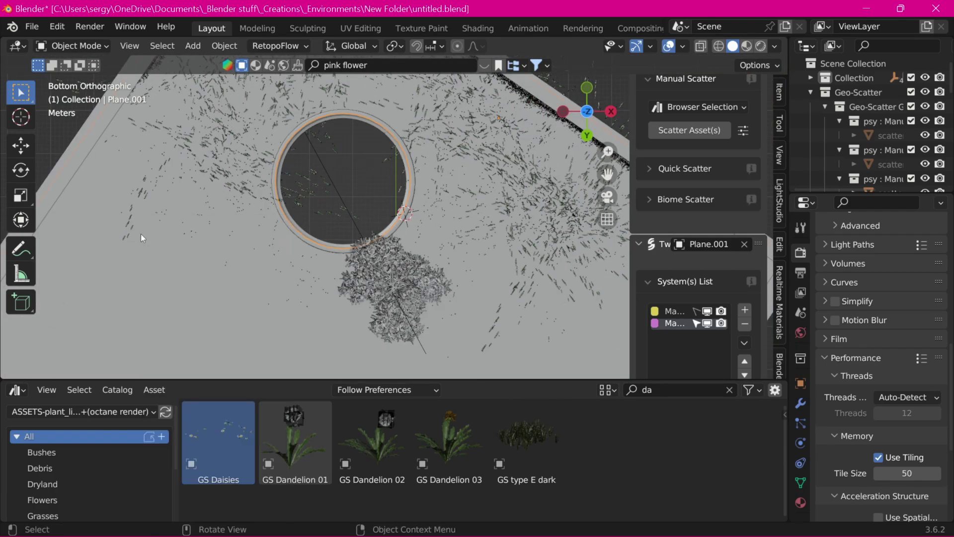
key("ctrl+a")
left_click(121, 288)
scroll(386, 240, "down", 2)
left_click(745, 325)
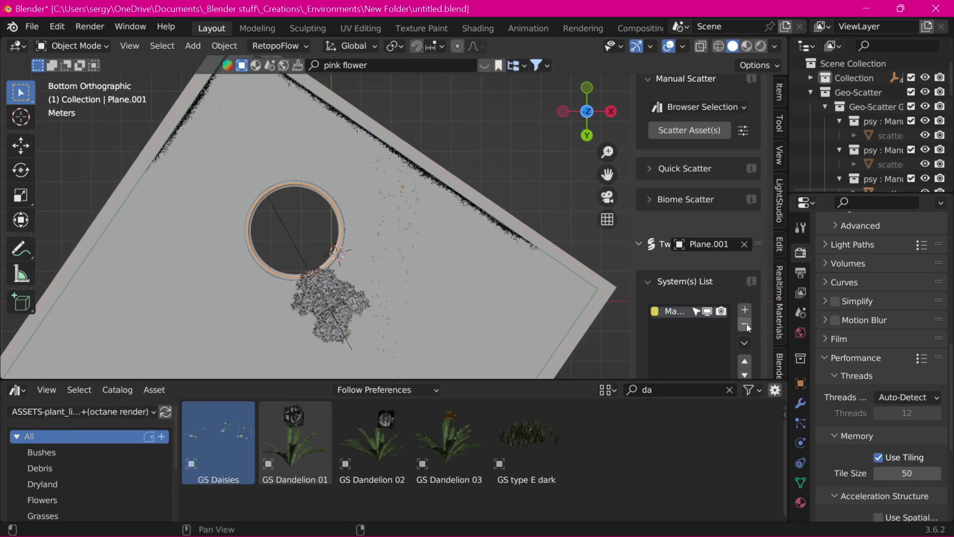
Step: Spray daisies across the ceiling around the skylight
left_click(699, 130)
left_click_drag(219, 160, 396, 167)
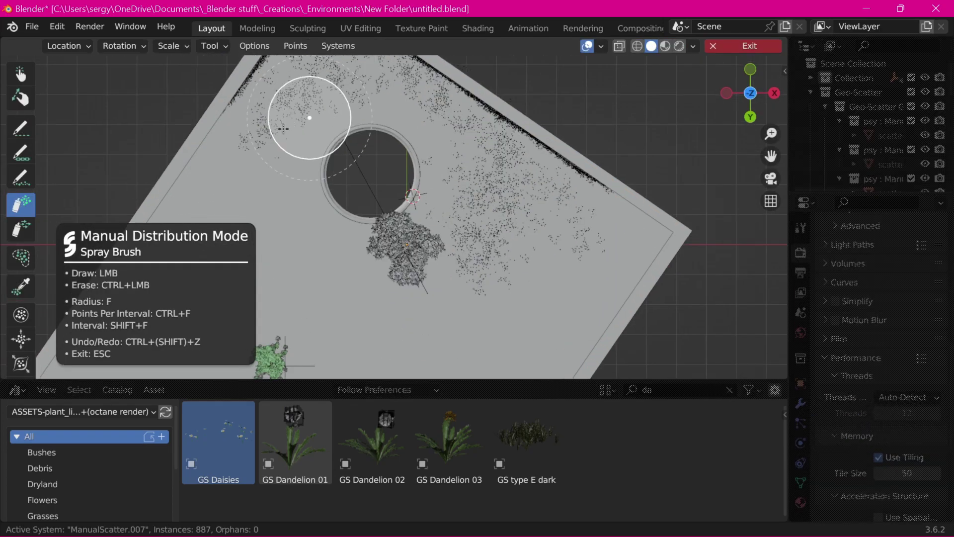
key("Escape")
key("KP_0")
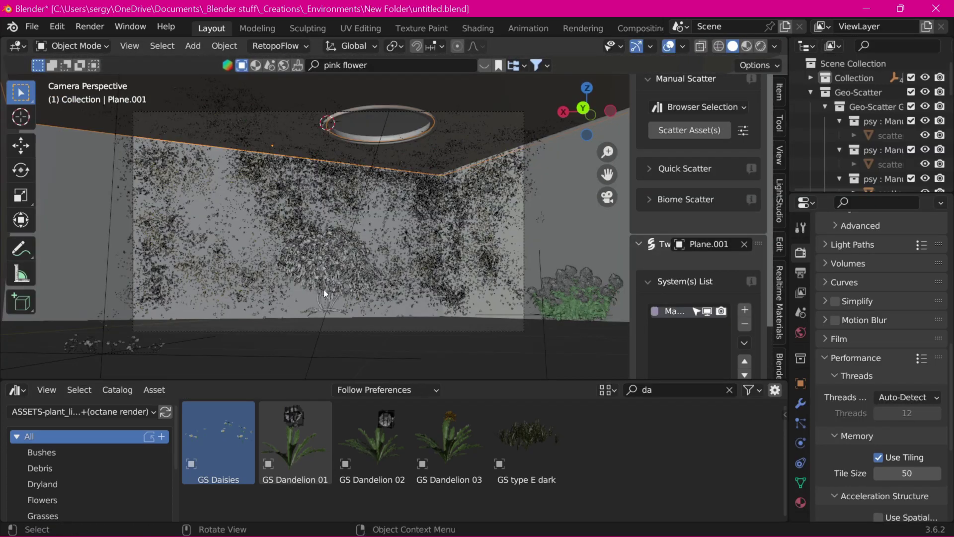
middle_click_drag(324, 289, 210, 288)
Step: Scatter the selected sorrel shrub object onto the ceiling with the spray brush
left_click(455, 154)
key("ctrl+KP_7")
key("KP_7")
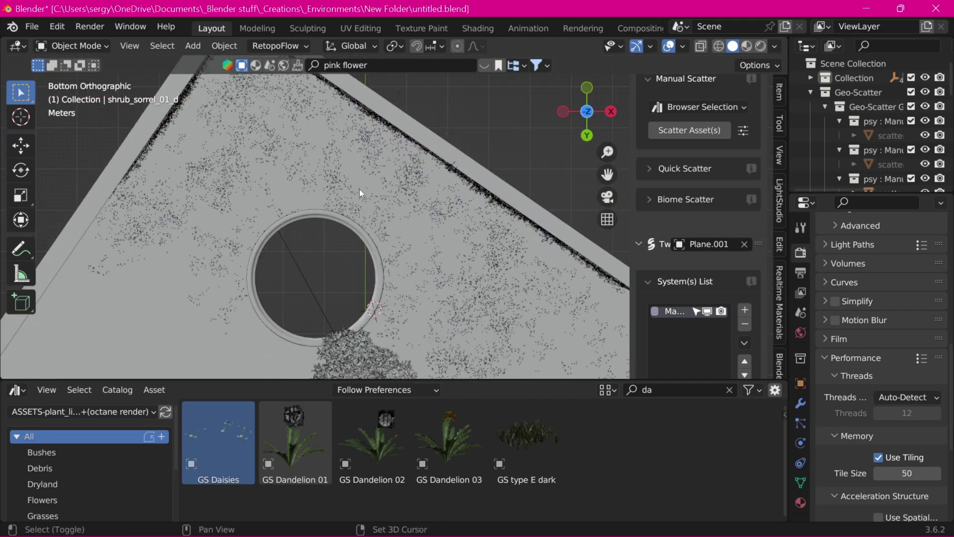
left_click(699, 107)
left_click(701, 123)
left_click_drag(377, 177, 389, 189)
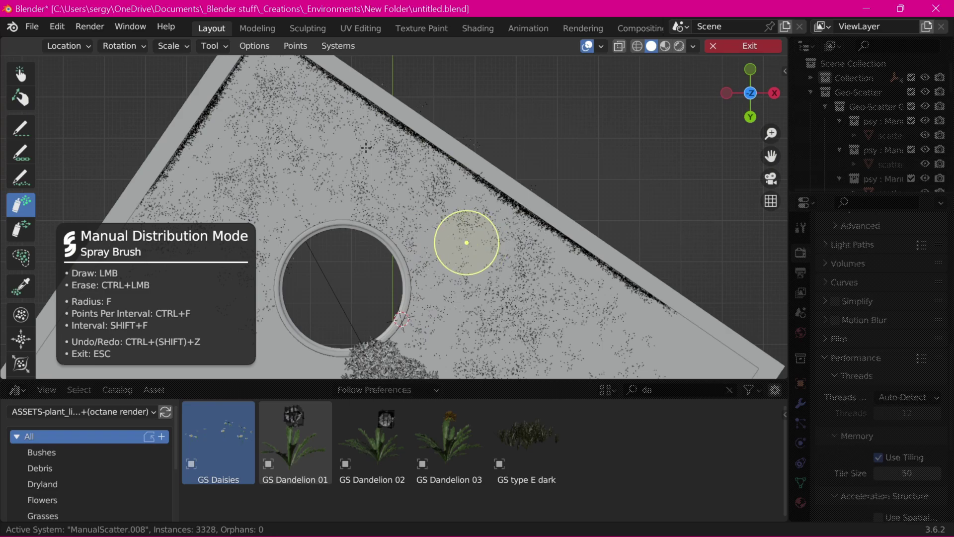
left_click(744, 45)
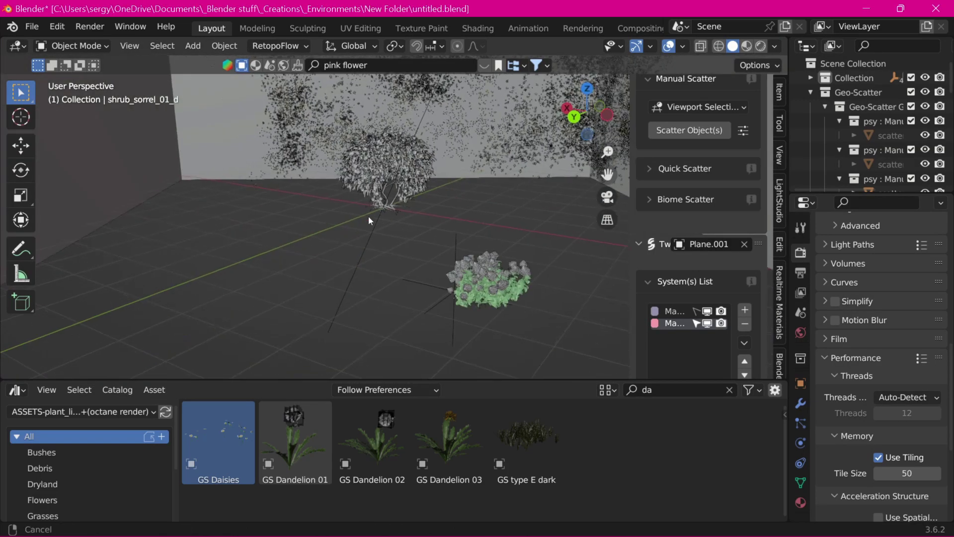
Step: Spray grass clumps across the ceiling
middle_click_drag(349, 313, 454, 240)
left_click(690, 130)
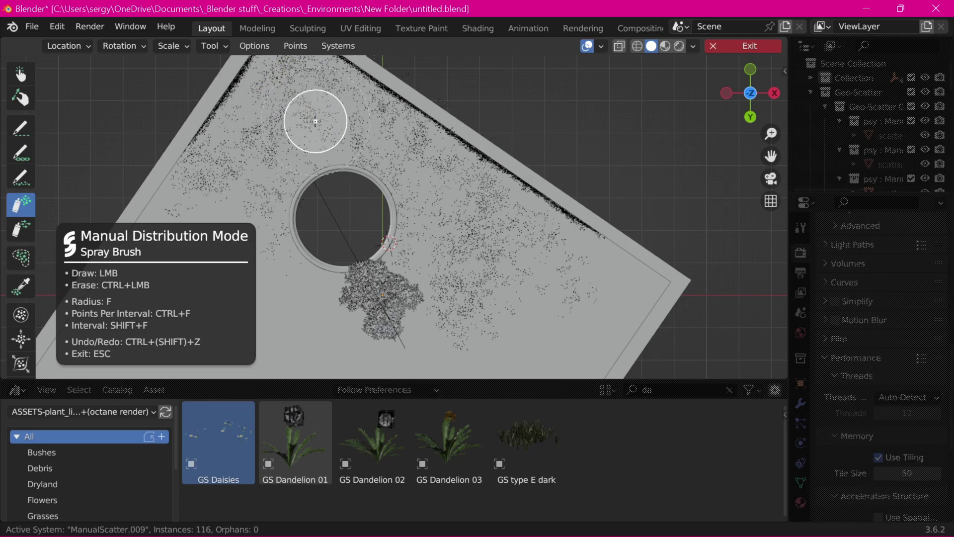
left_click(460, 211)
middle_click_drag(460, 211, 398, 181)
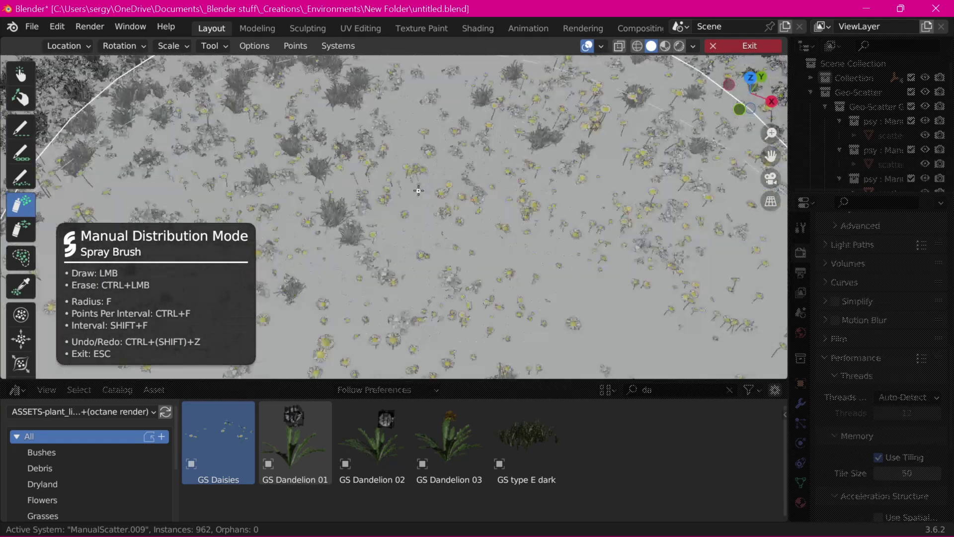
key("Escape")
middle_click_drag(614, 128, 529, 120)
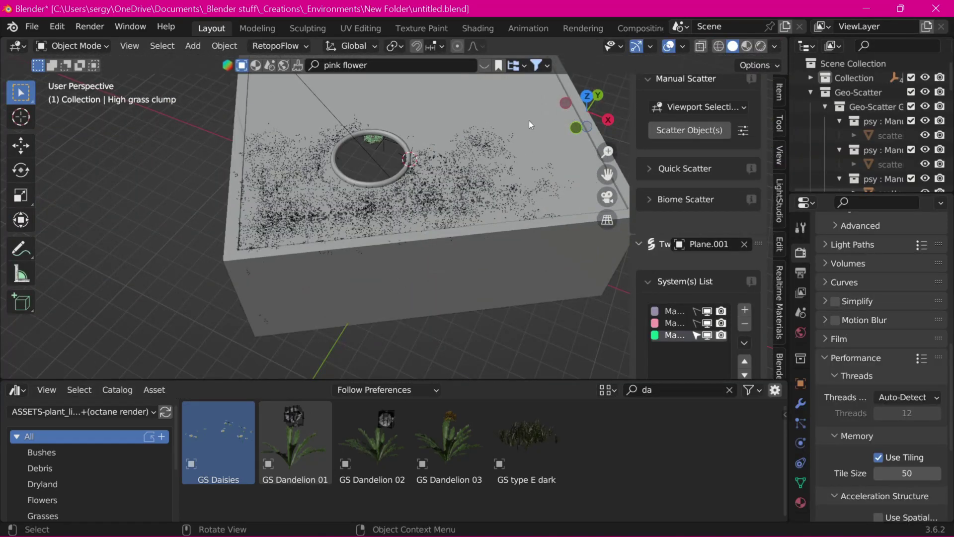
key("Tab")
Step: Adjust the viewport shading options ahead of the final camera render
left_click(777, 47)
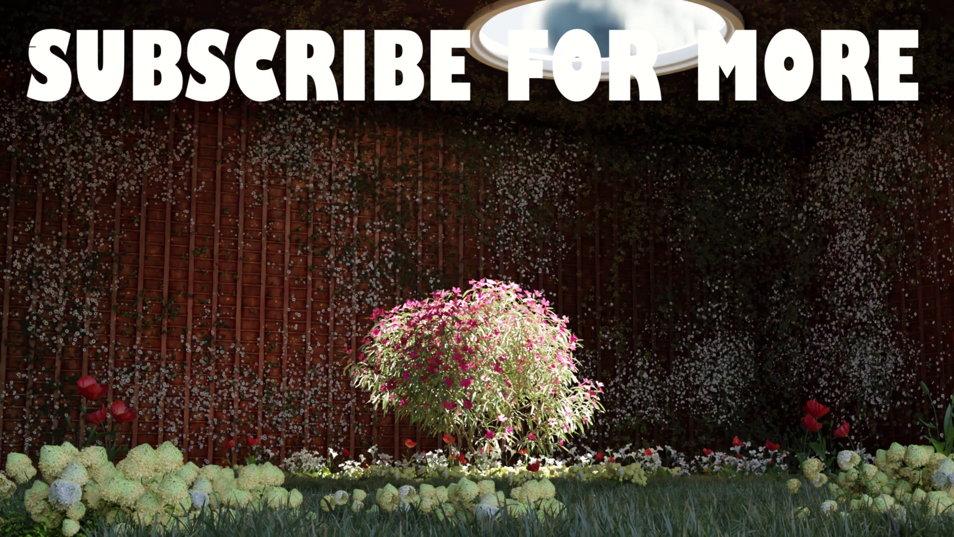